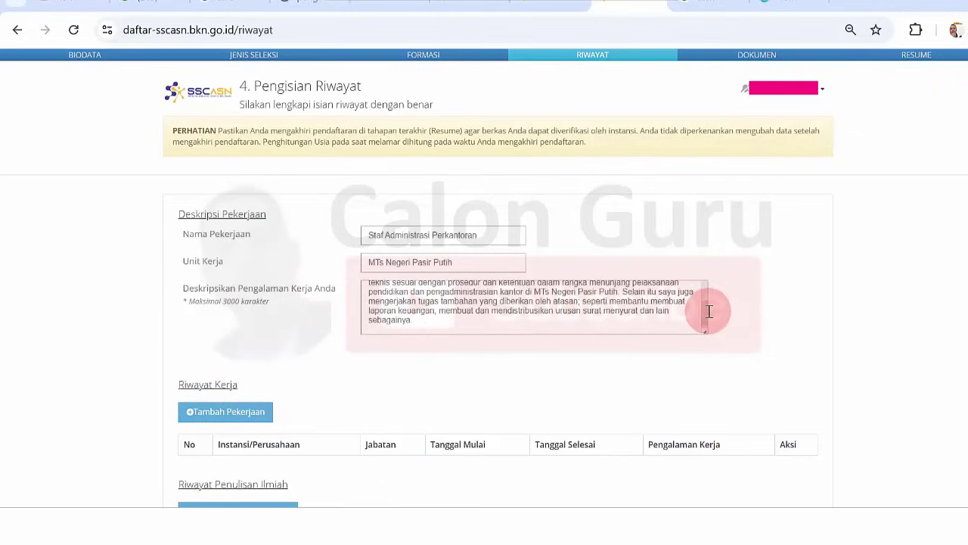
mouse_move(704, 312)
mouse_down()
mouse_move(705, 288)
mouse_move(706, 320)
mouse_move(711, 268)
mouse_move(706, 323)
mouse_up()
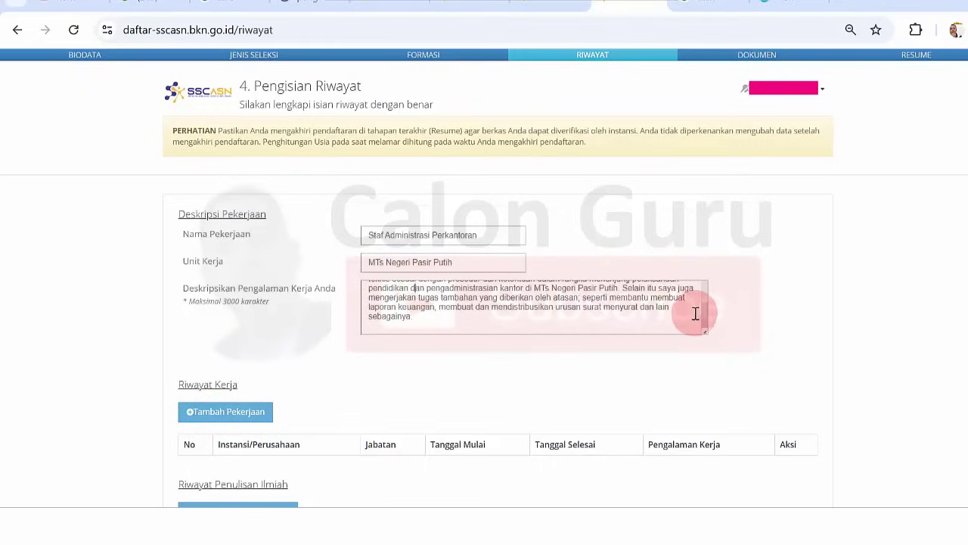
drag(702, 313, 707, 274)
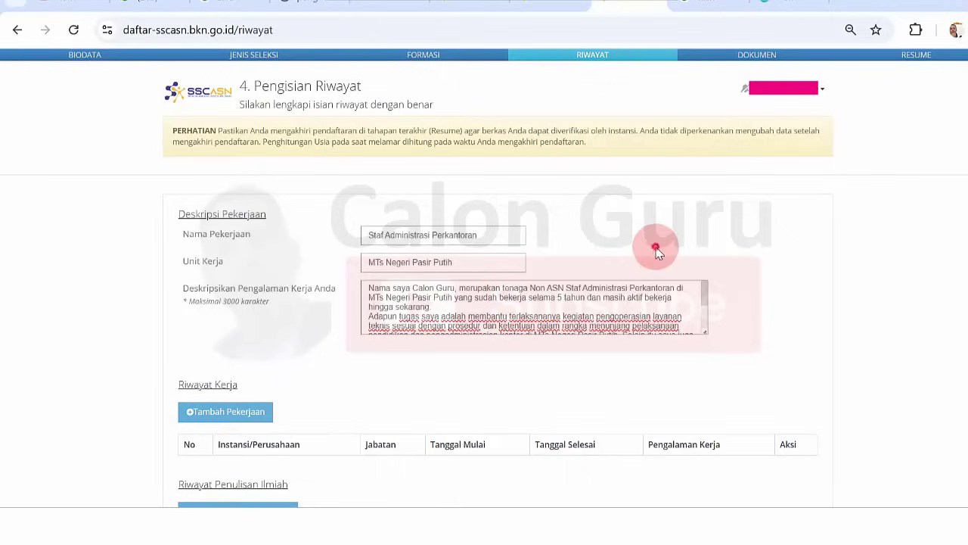
Open the Tambah Pekerjaan form and review its contract and work-experience letter upload requirements.
click(243, 412)
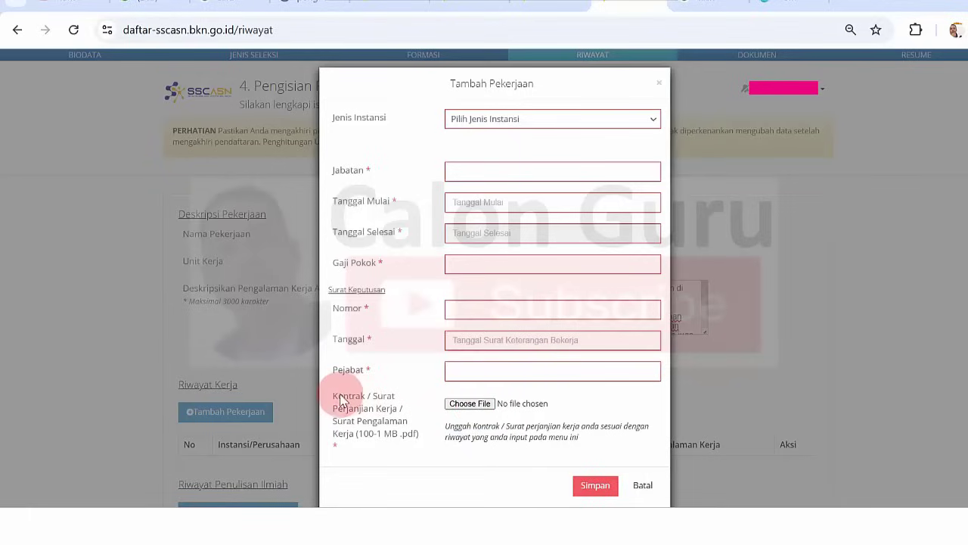
drag(333, 397, 356, 419)
click(369, 410)
click(344, 422)
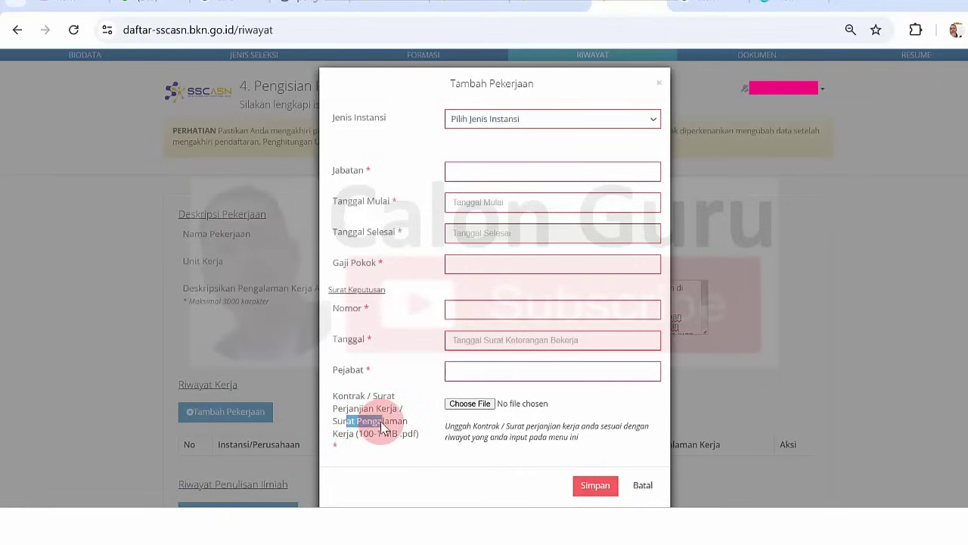
click(359, 396)
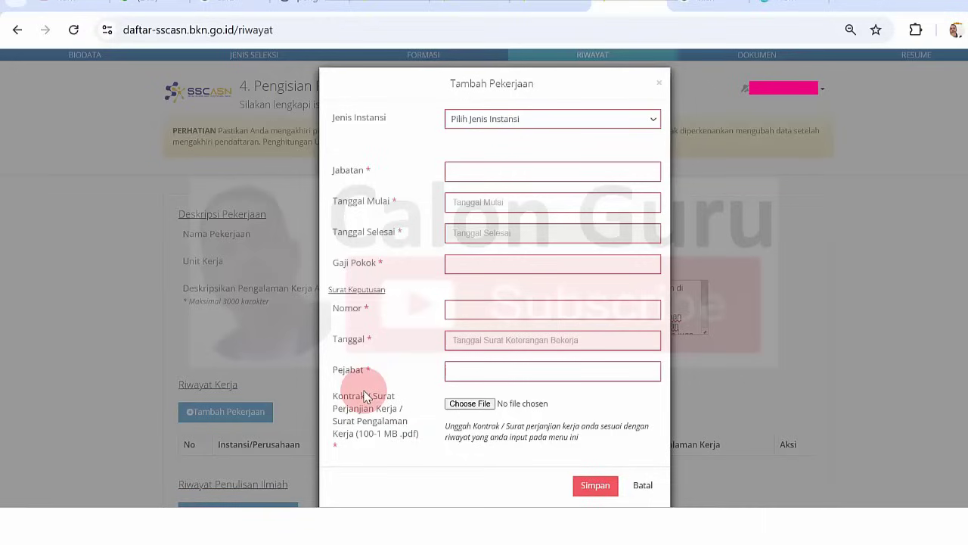
Close and reopen the empty Tambah Pekerjaan form, then bring the Word document 'Data' forward.
click(659, 87)
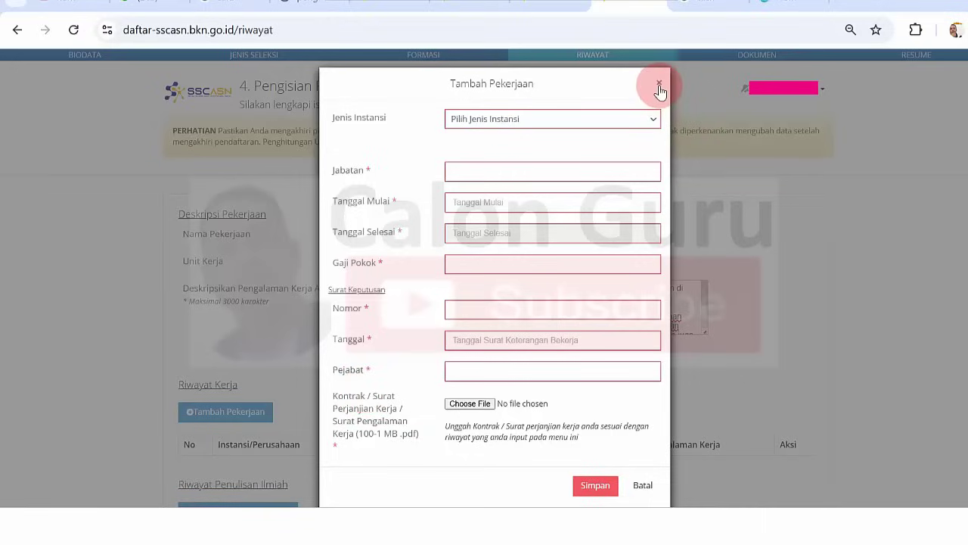
click(659, 86)
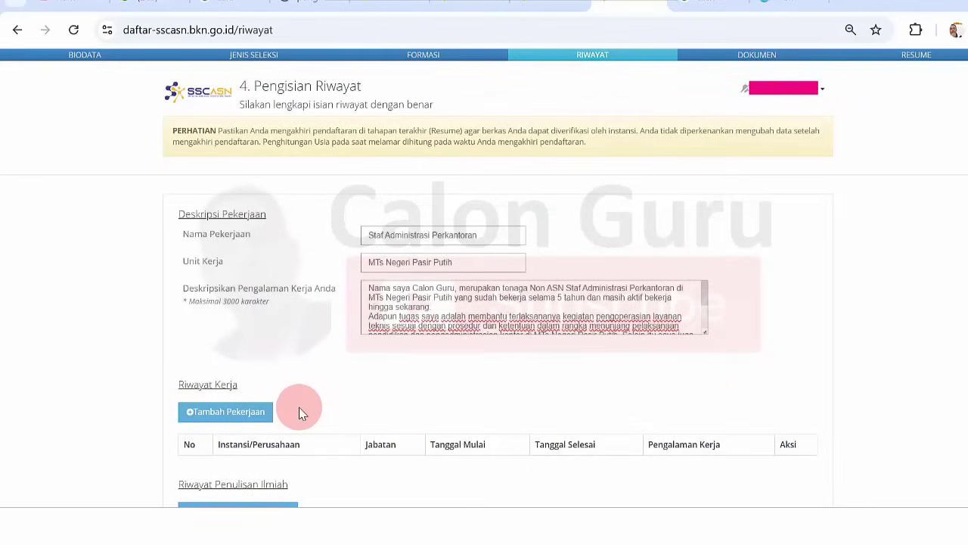
click(240, 411)
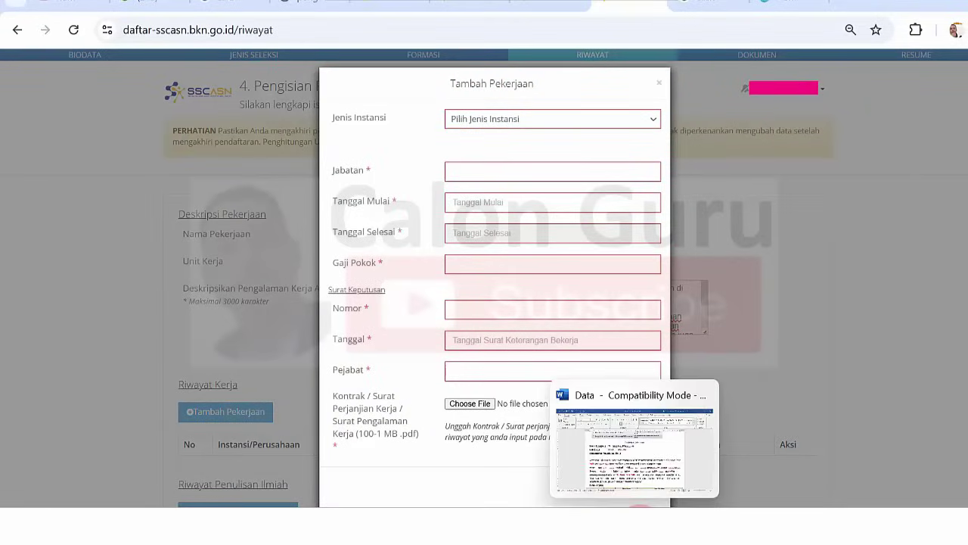
click(640, 522)
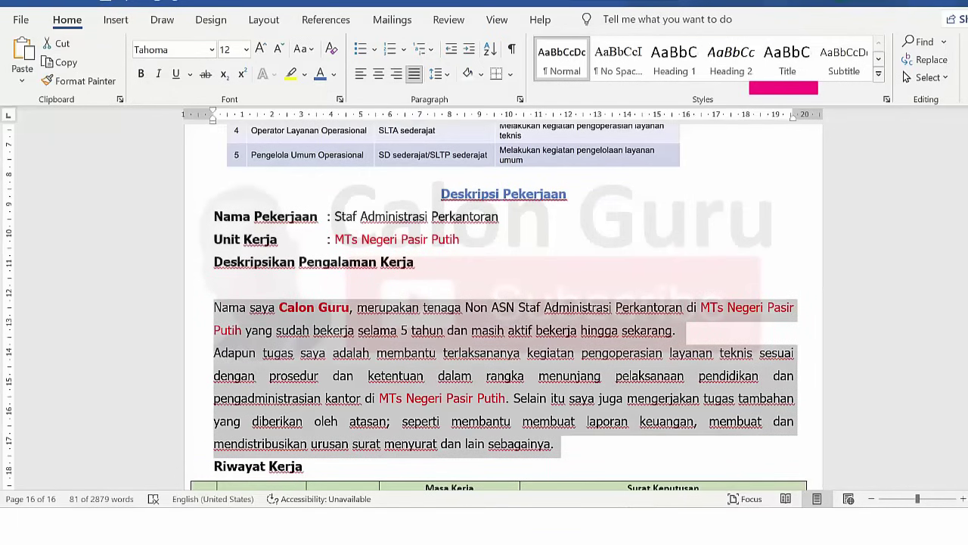
Copy 'MTs Negeri Pasir Putih' from row 1 of Word's Riwayat Kerja table.
scroll(505, 302, down, 3)
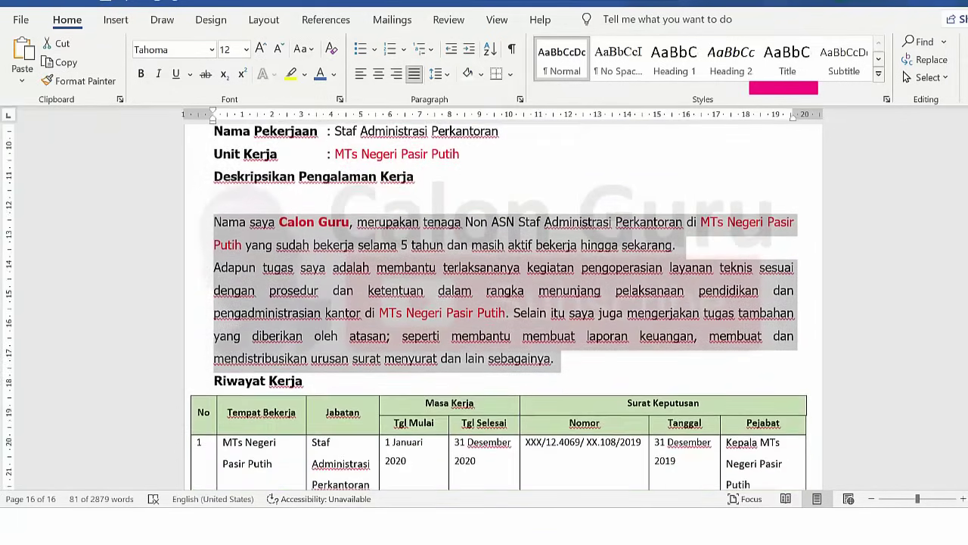
scroll(500, 303, down, 5)
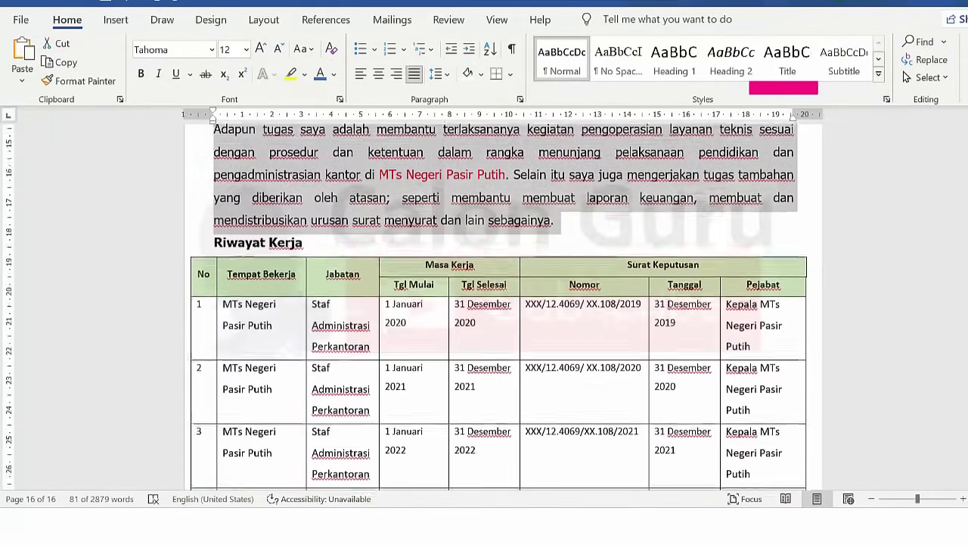
scroll(499, 302, down, 2)
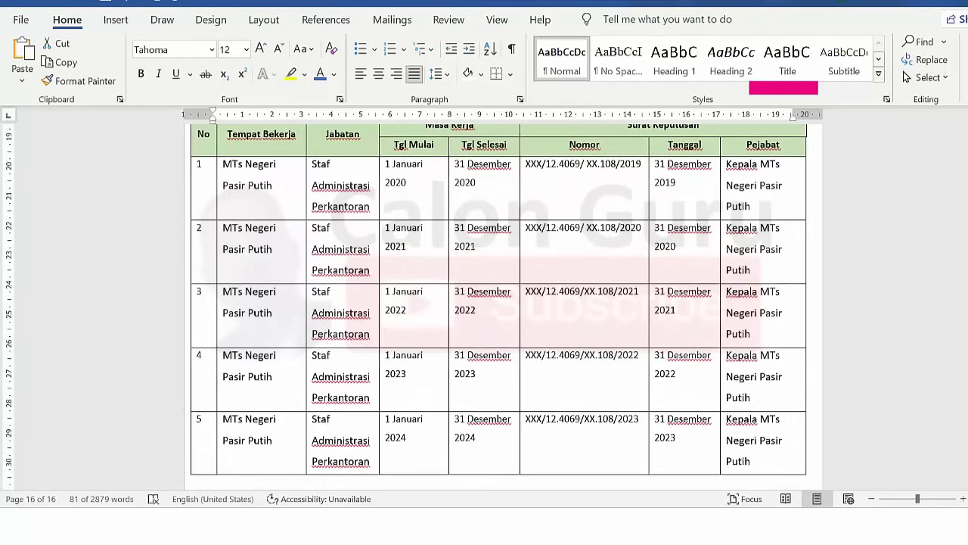
scroll(500, 303, down, 2)
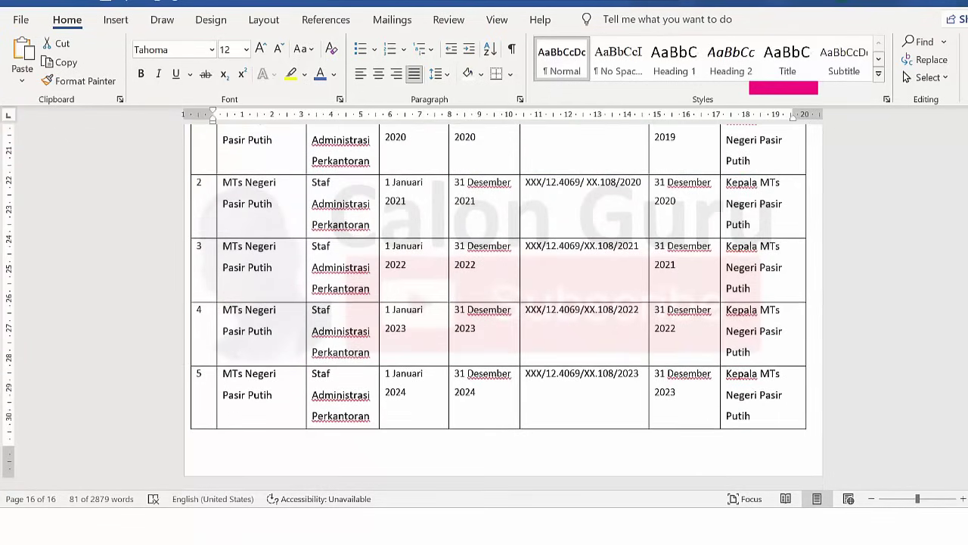
drag(966, 454, 966, 450)
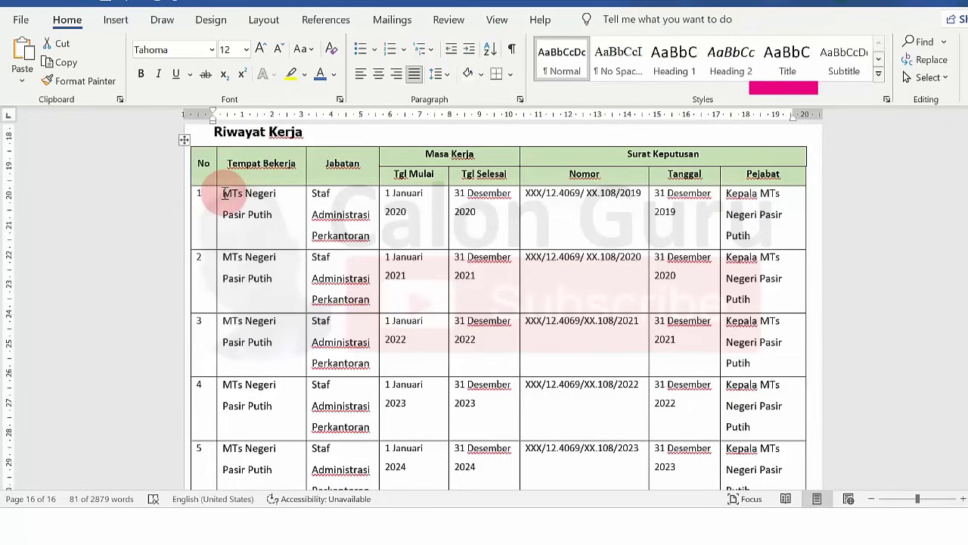
drag(224, 194, 280, 214)
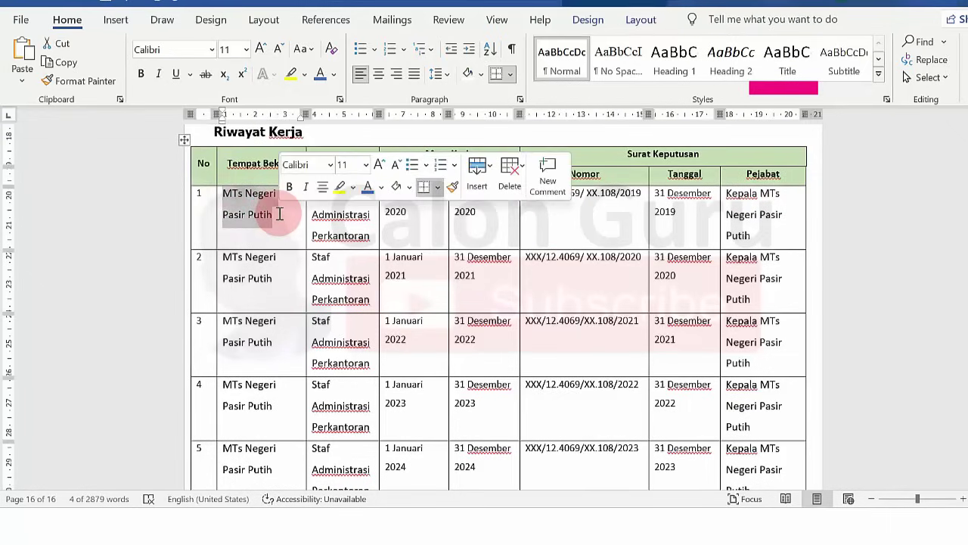
right_click(266, 208)
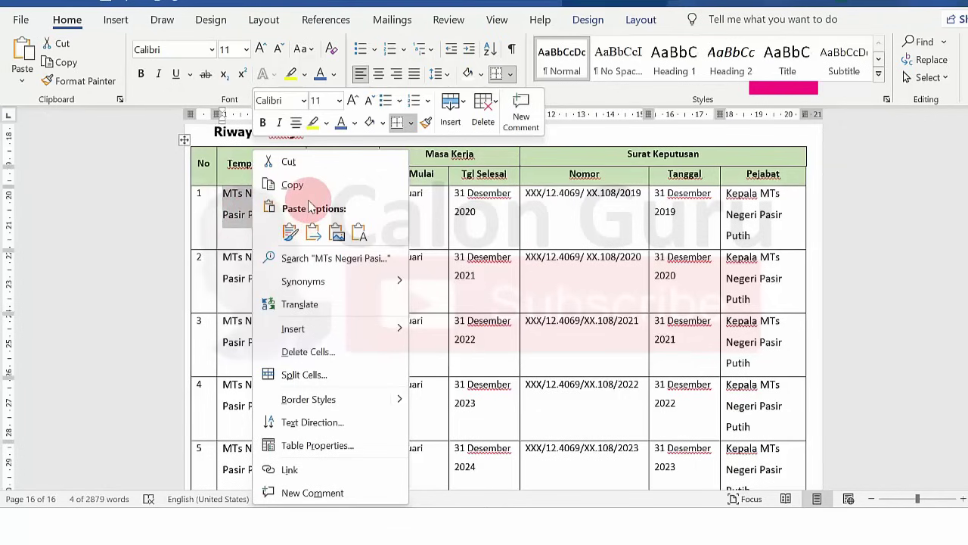
click(293, 184)
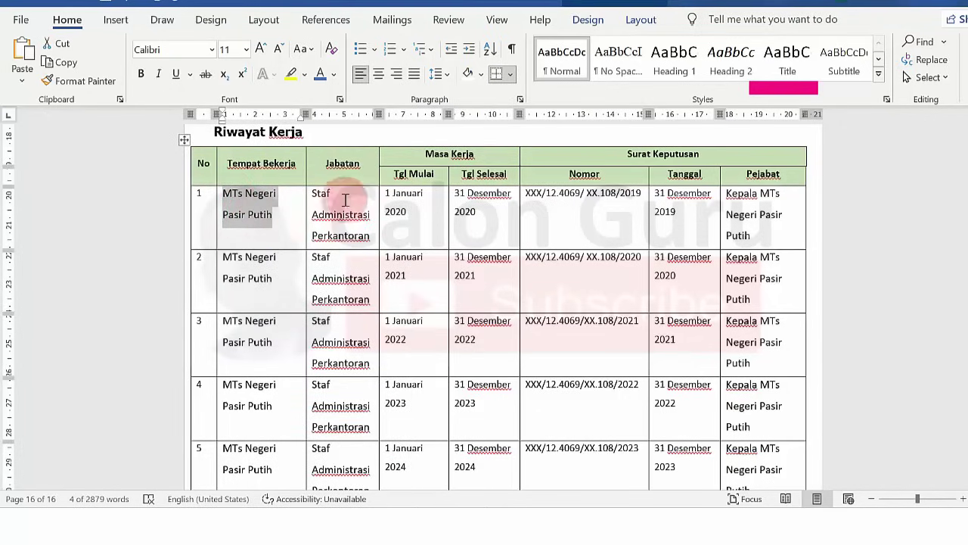
click(625, 506)
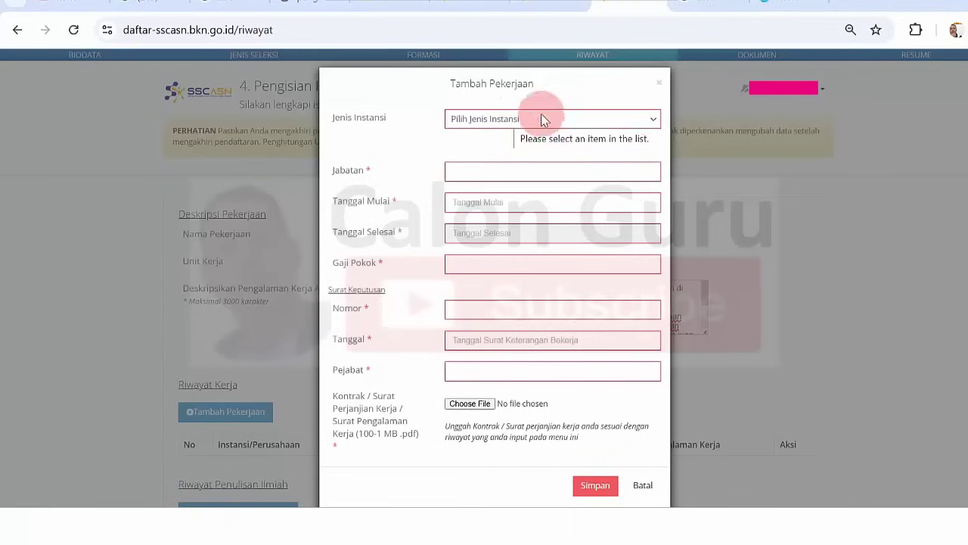
On a fresh form, set Jenis Instansi to Instansi Pemerintah and agency to Kementerian Agama.
click(656, 83)
click(241, 416)
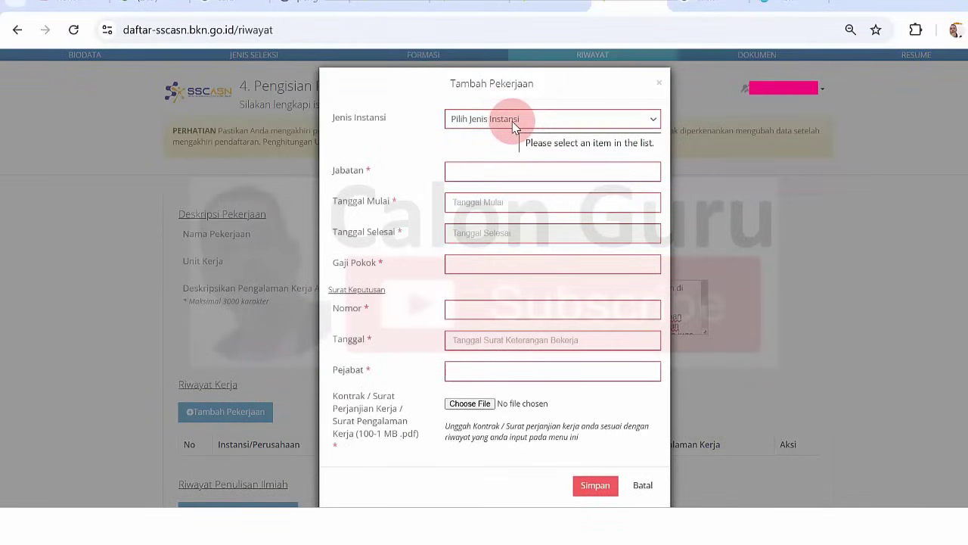
click(515, 121)
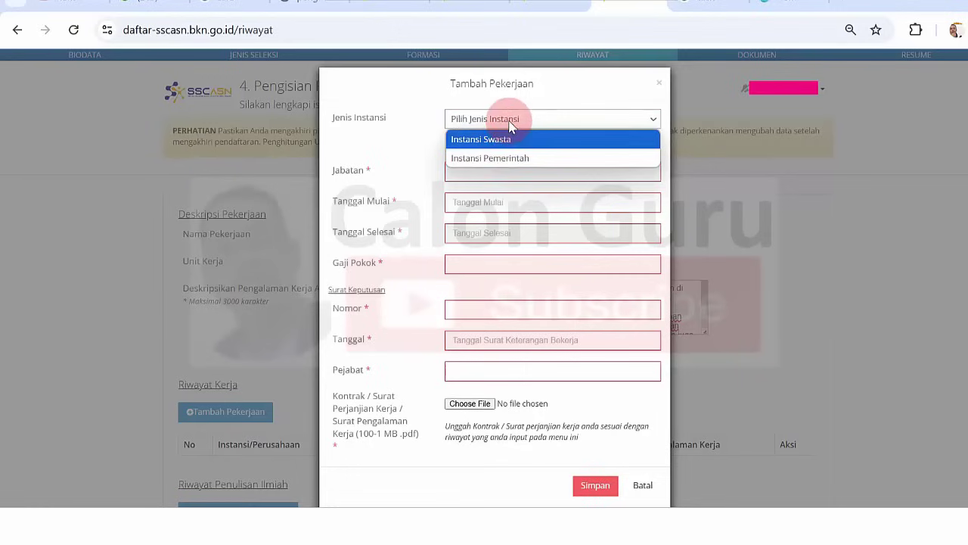
click(505, 159)
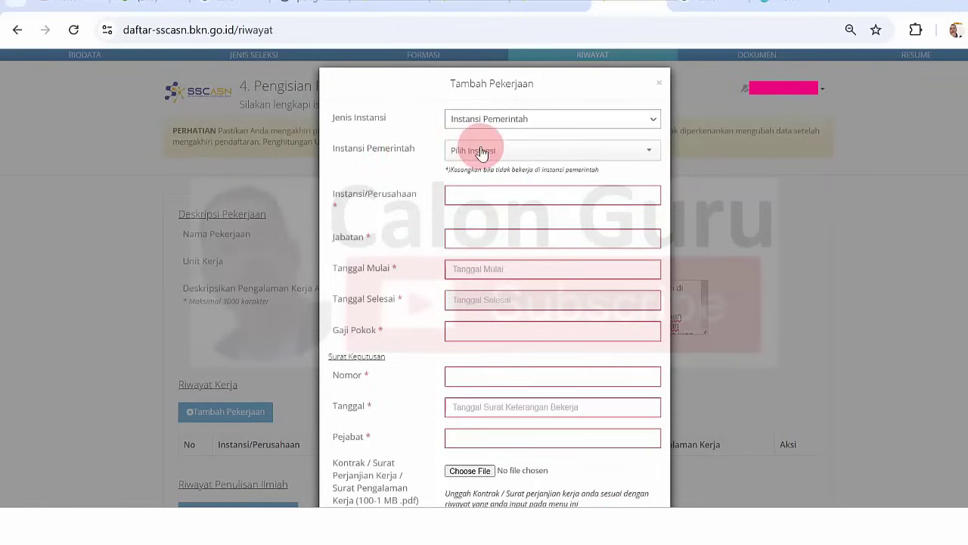
click(500, 155)
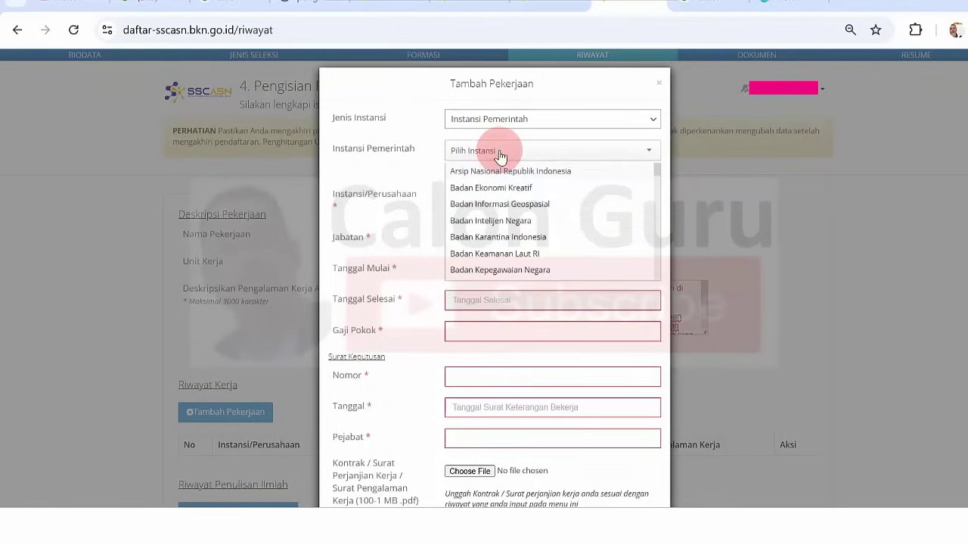
text(agam)
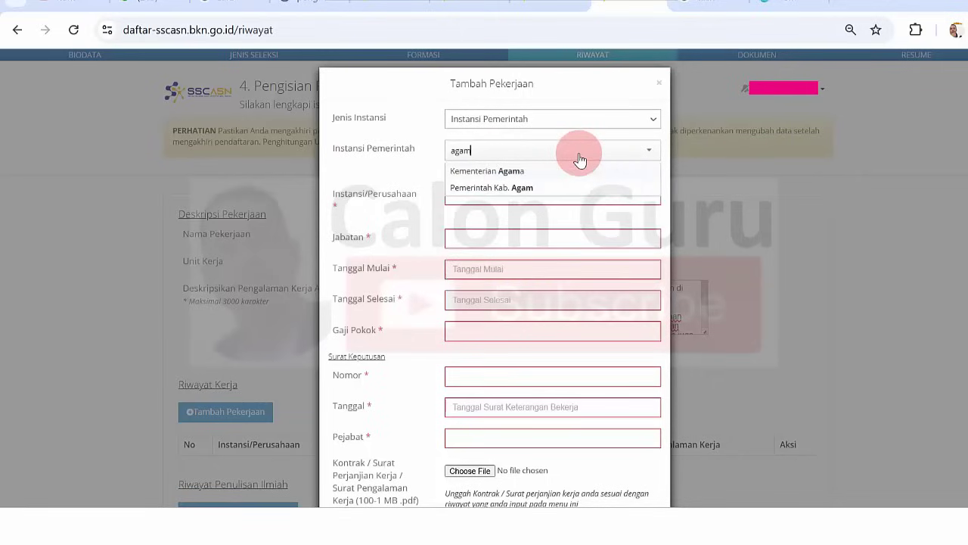
click(530, 171)
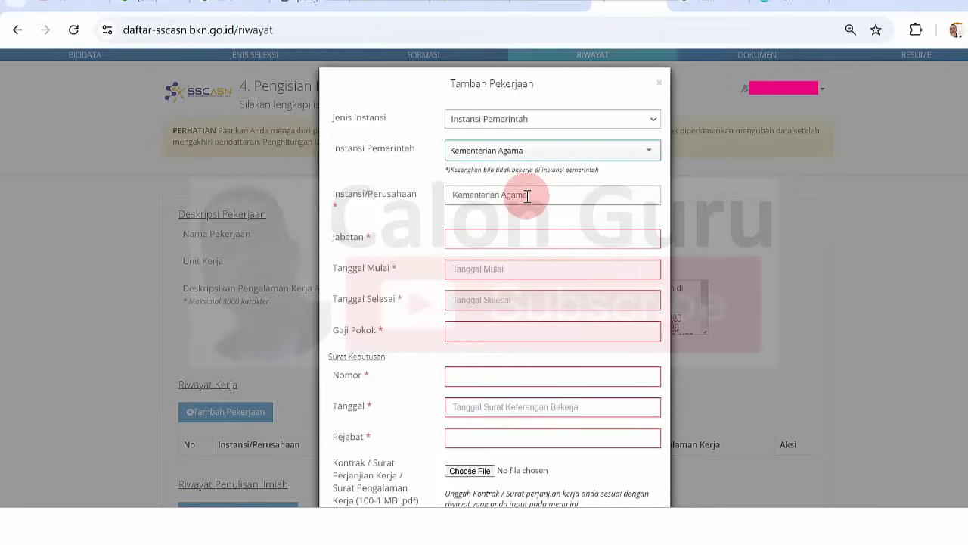
Paste 'MTs Negeri Pasir Putih' as the institution, then select row 1's job title in Word.
drag(583, 190, 383, 209)
key(ctrl+v)
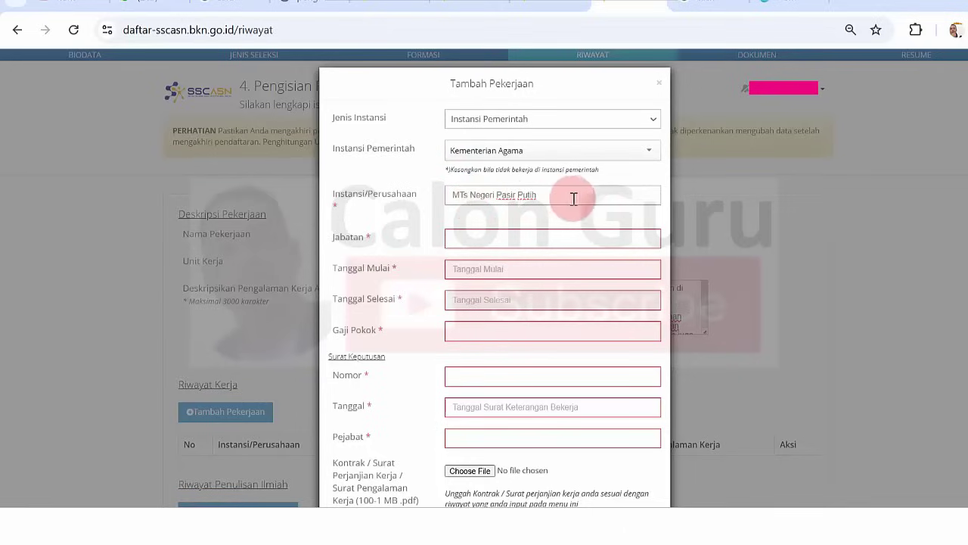
click(490, 240)
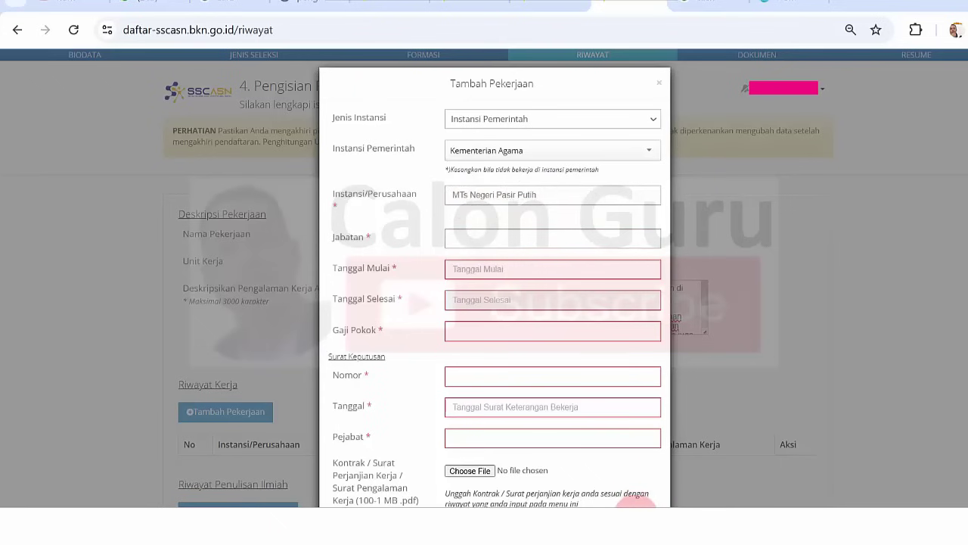
key(alt+Tab)
drag(312, 207, 359, 238)
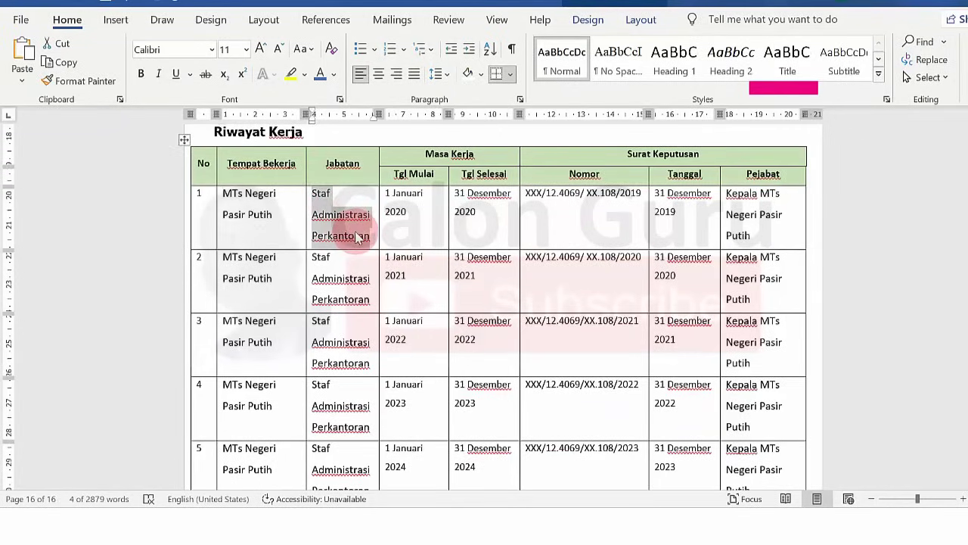
Fill Jabatan with 'Staf Administrasi Perkantoran' copied from the Word table.
click(607, 521)
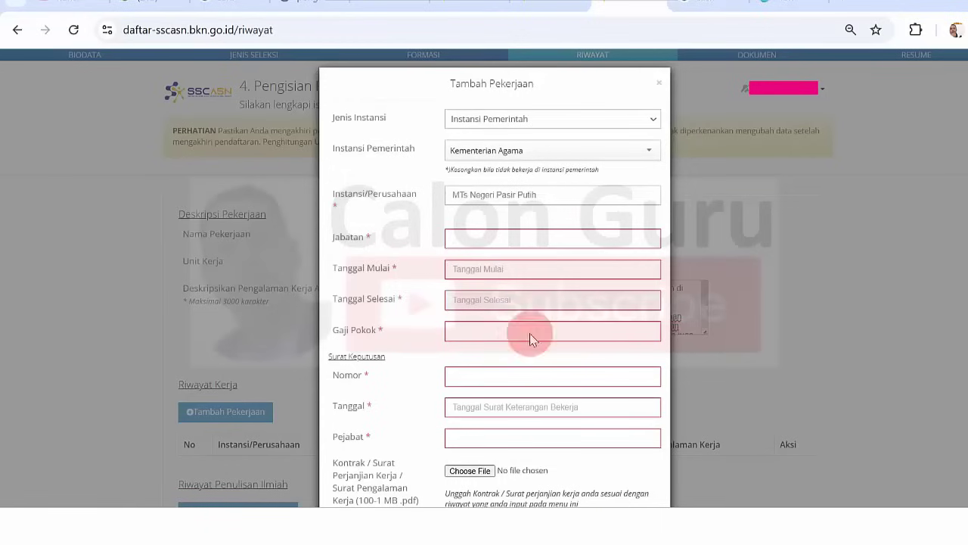
click(490, 239)
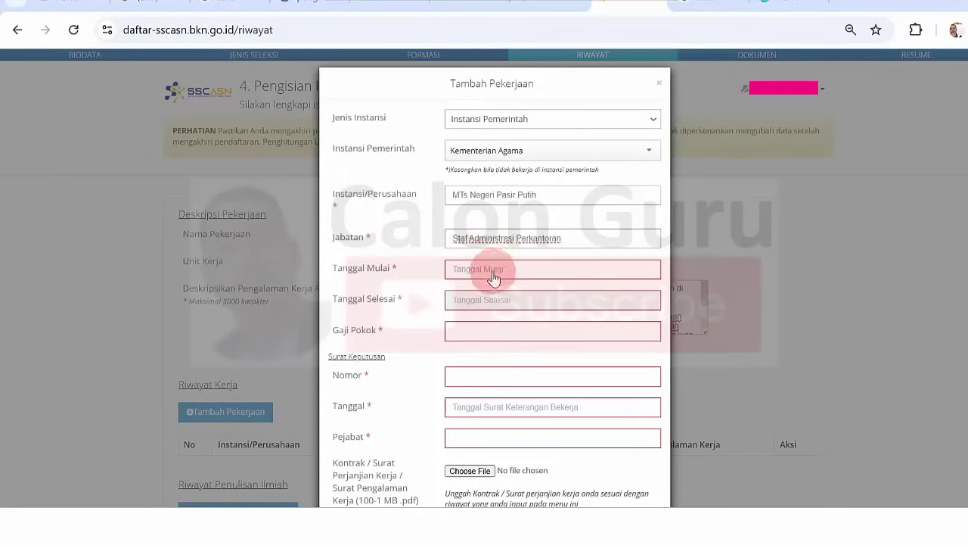
mouse_move(638, 519)
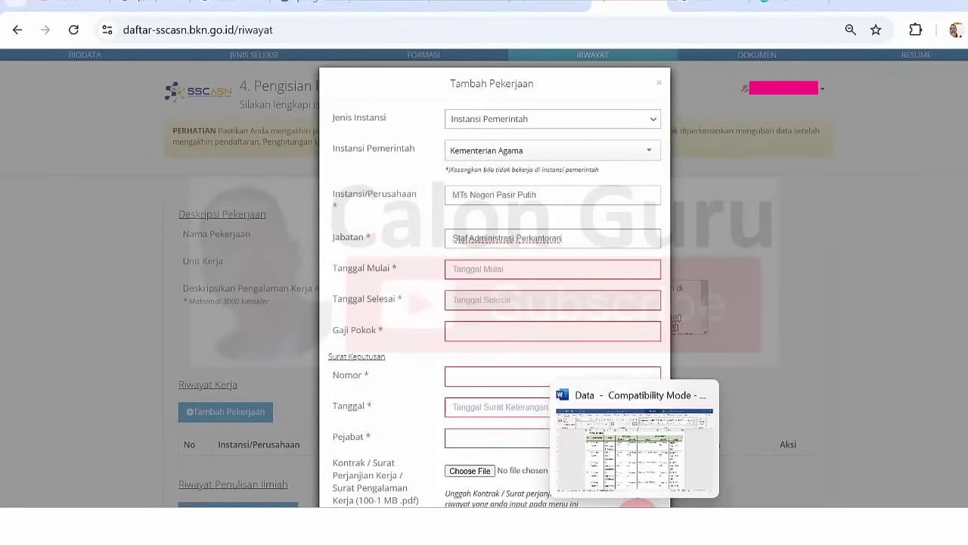
click(659, 444)
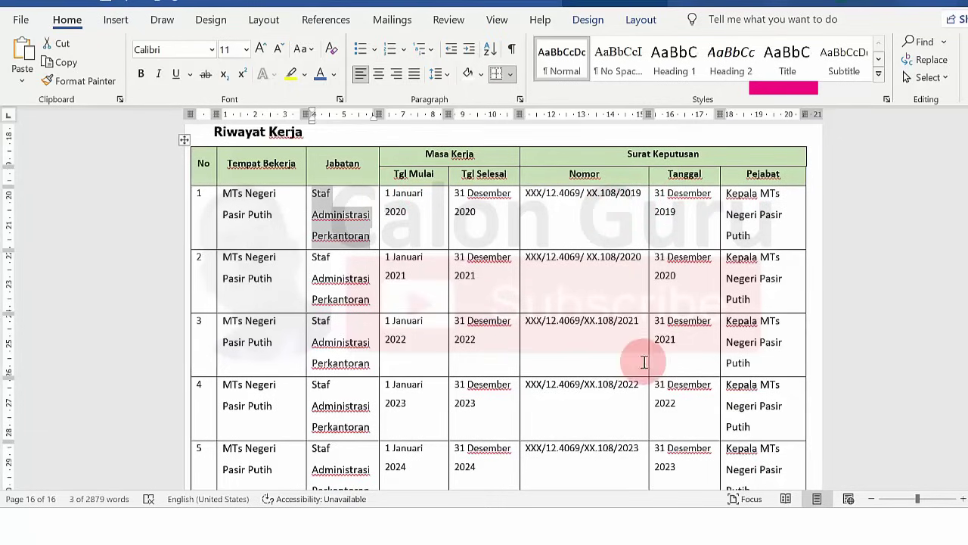
click(599, 538)
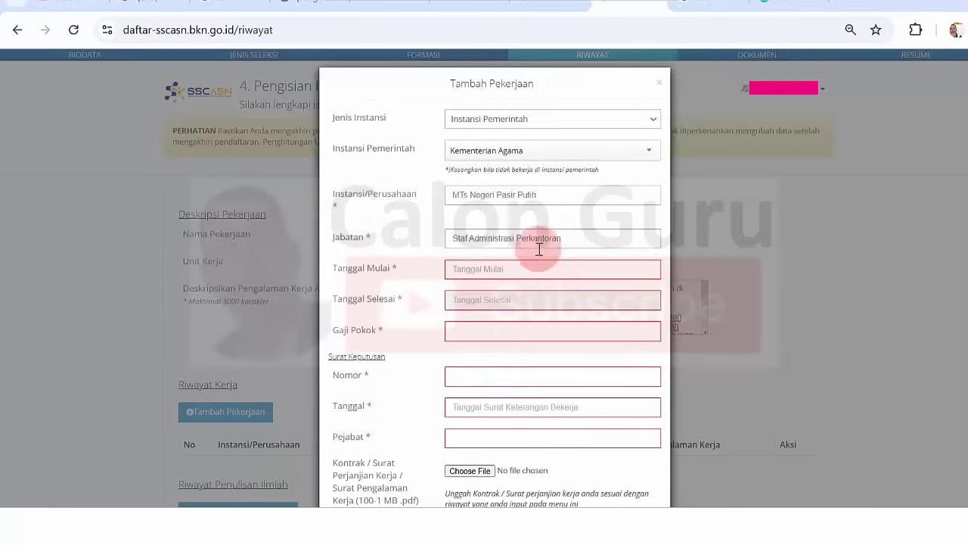
Set Tanggal Mulai to 01-01-2020 and Tanggal Selesai to 31-12-2020.
click(524, 271)
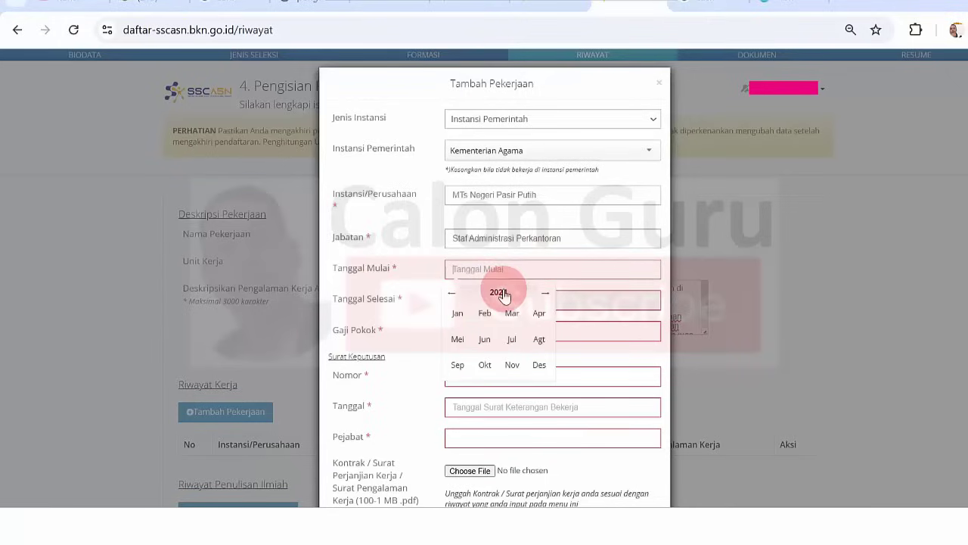
click(500, 293)
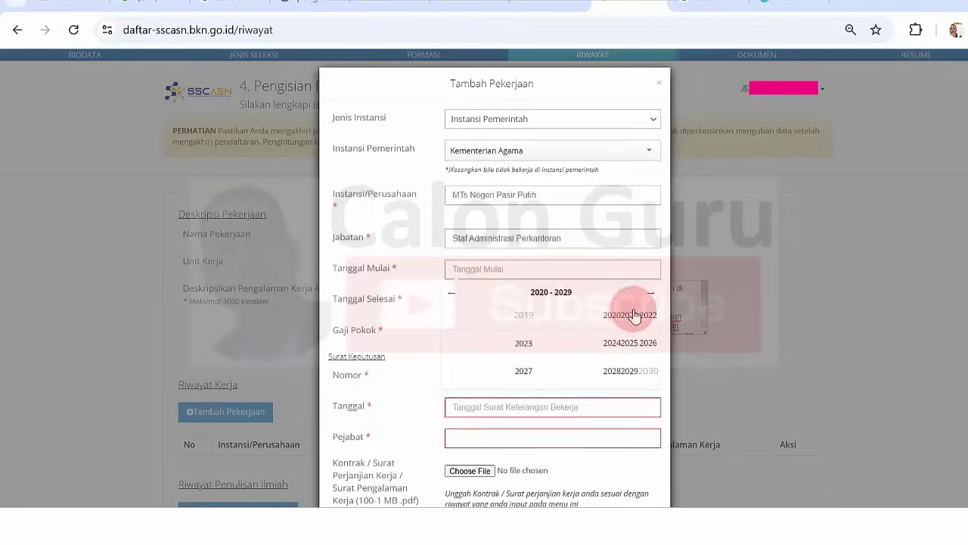
click(611, 318)
click(458, 317)
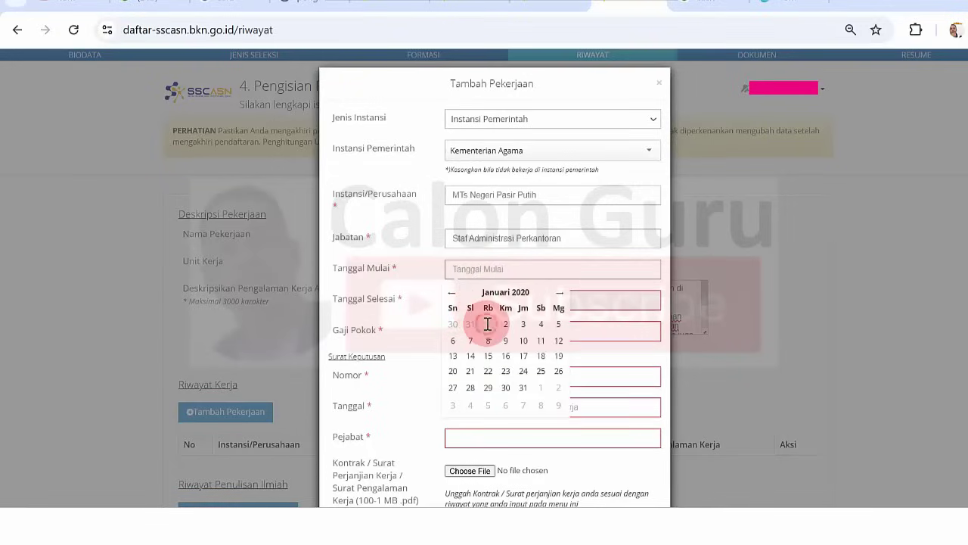
click(488, 325)
click(522, 301)
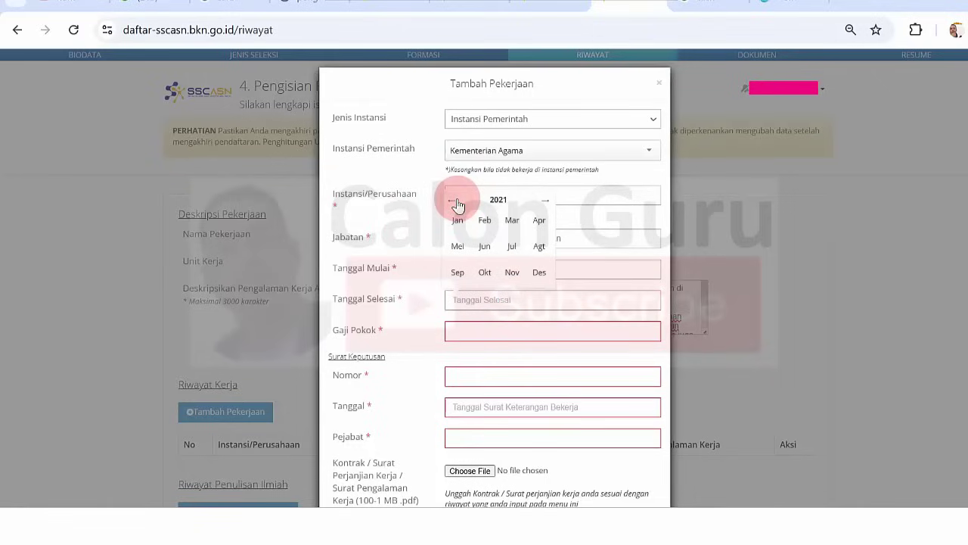
click(539, 272)
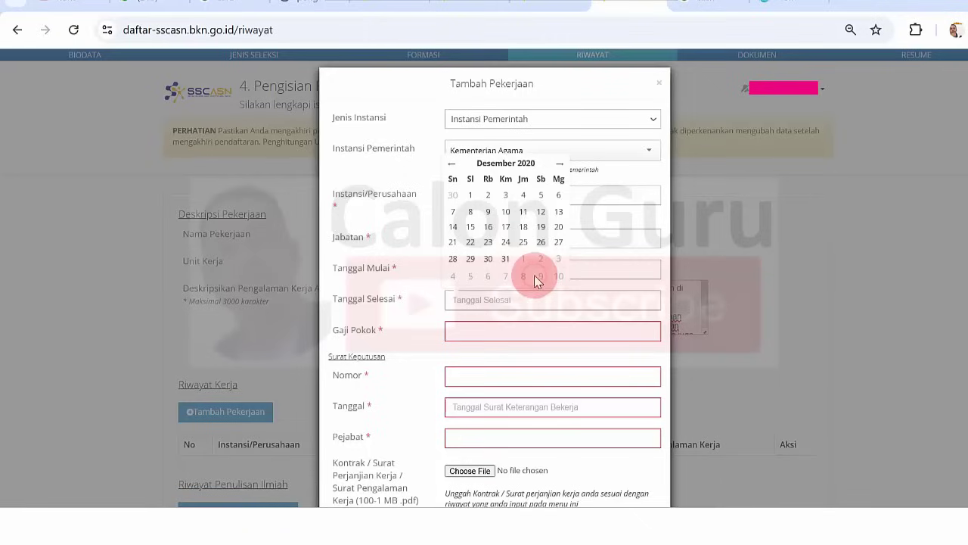
click(506, 259)
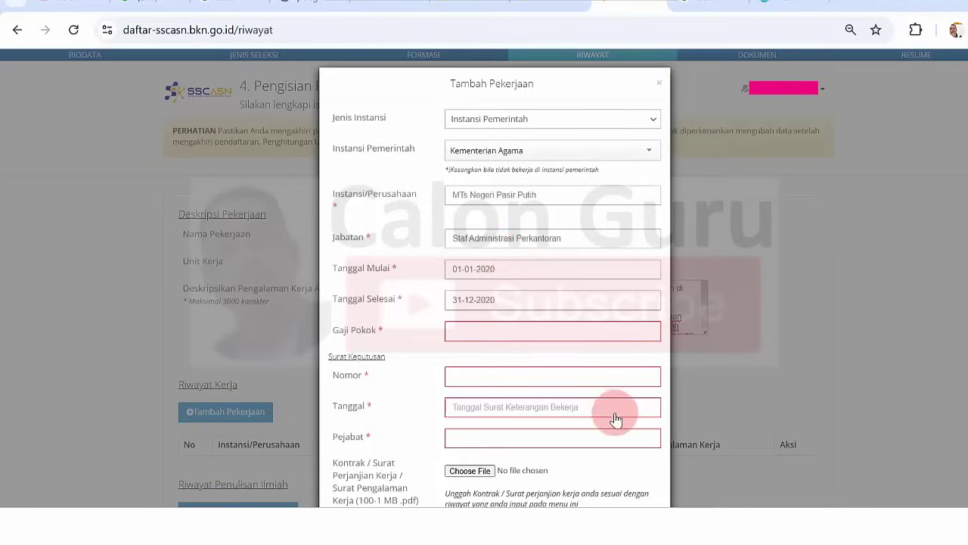
Enter Gaji Pokok 2000000 and copy row 1's decree number from the Word table.
mouse_move(636, 505)
click(668, 469)
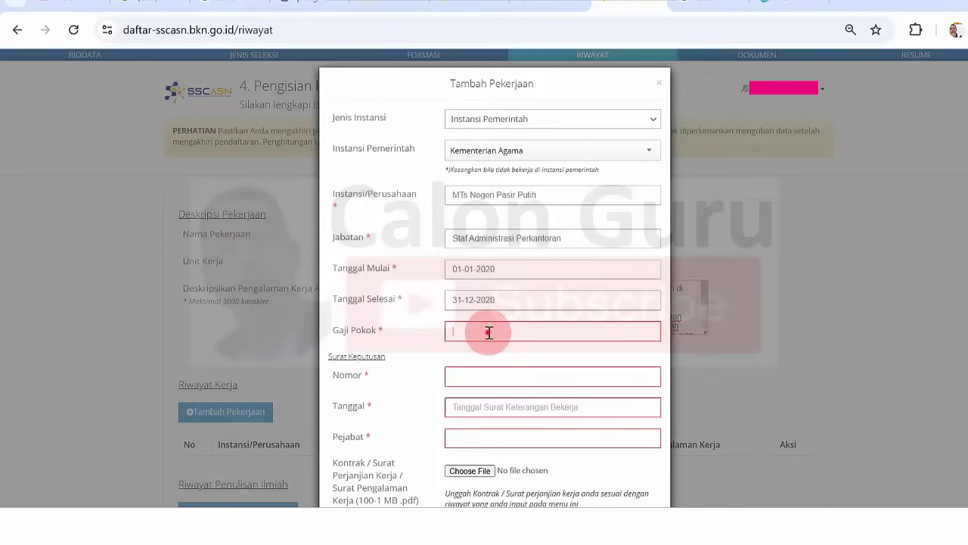
click(490, 331)
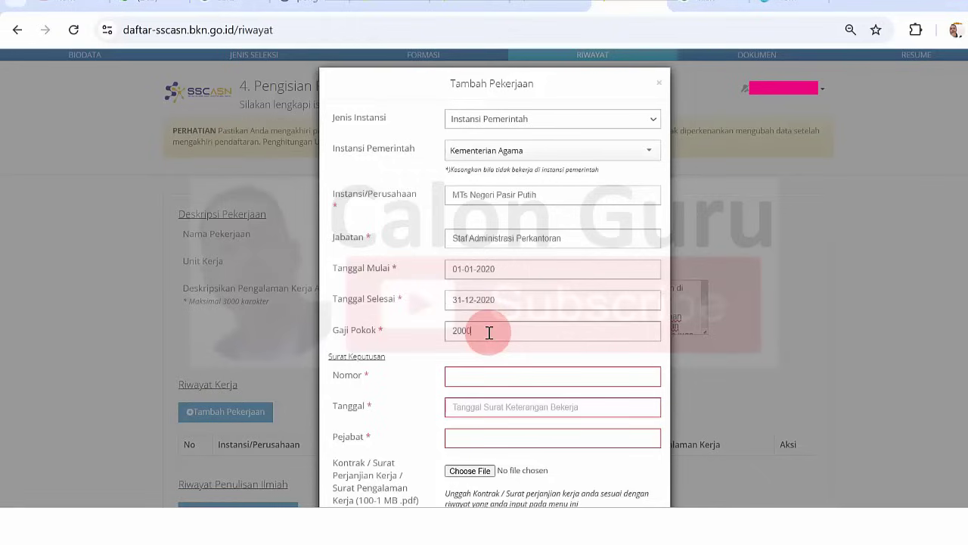
click(463, 378)
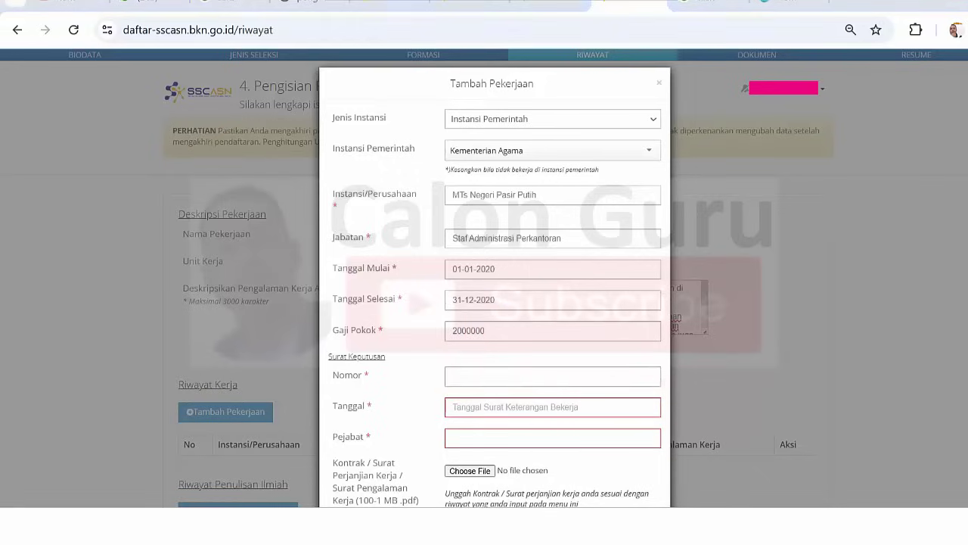
click(635, 526)
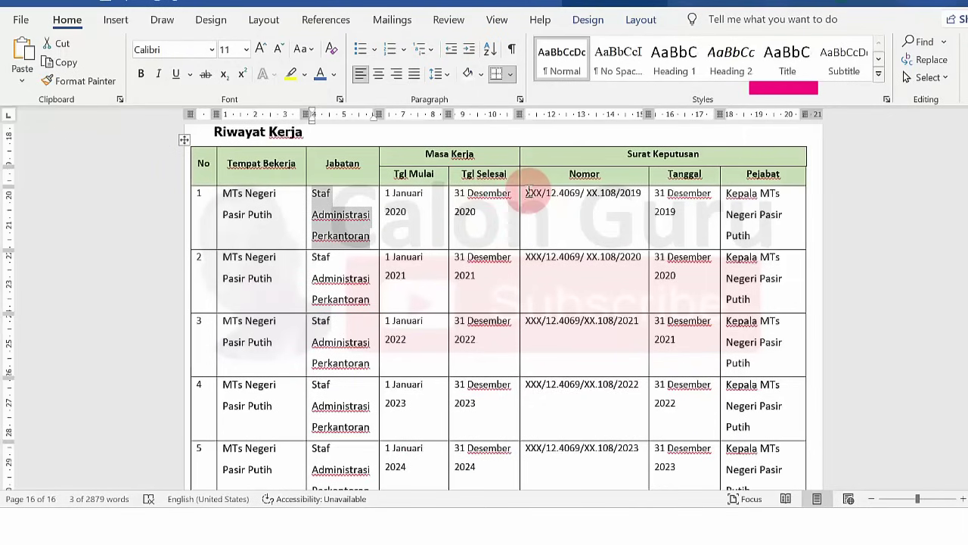
drag(527, 193, 630, 199)
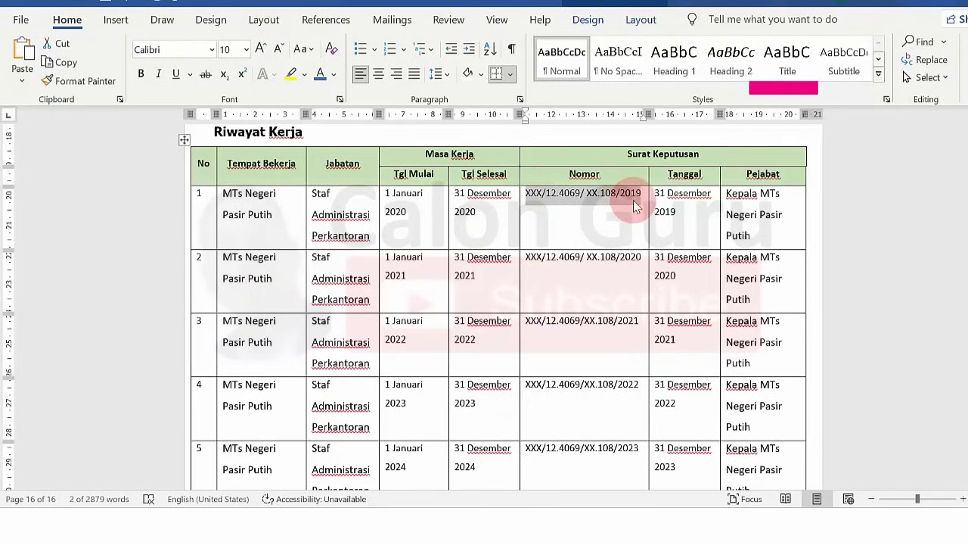
click(649, 522)
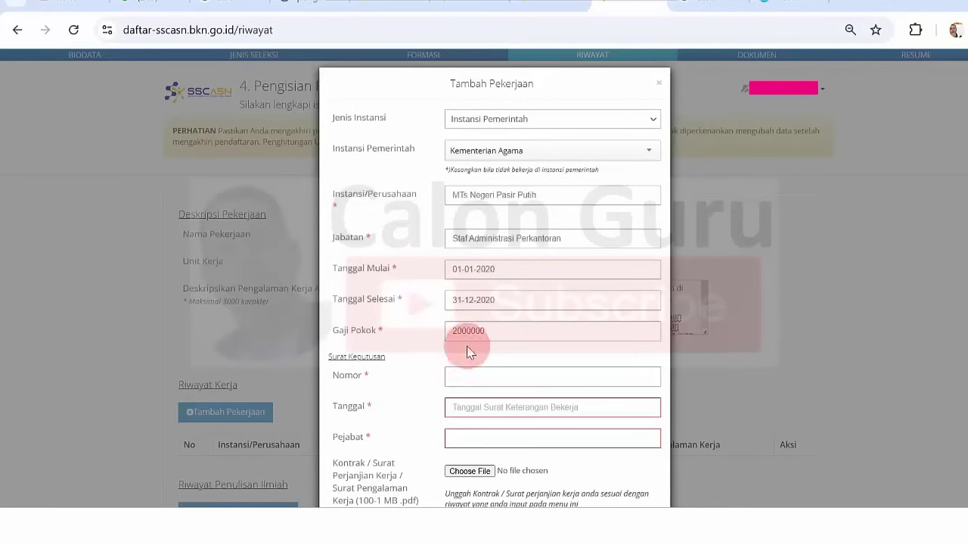
Set the decree Tanggal to 31-12-2019, as listed in the Word table.
click(461, 408)
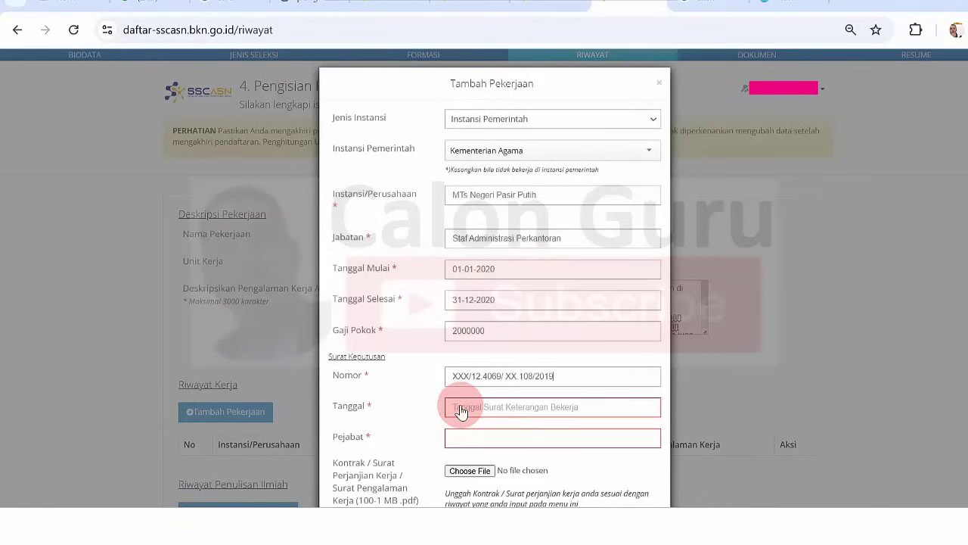
mouse_move(671, 500)
click(678, 461)
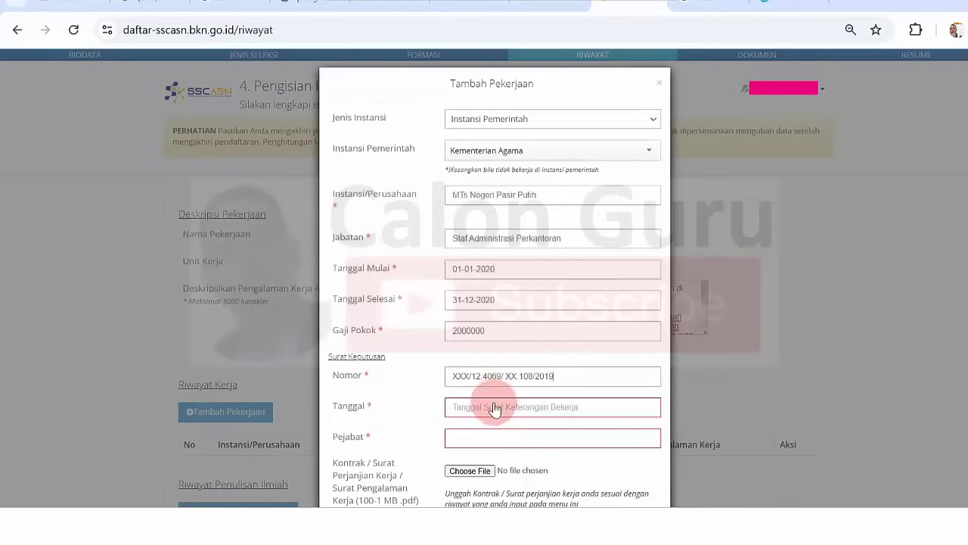
click(495, 407)
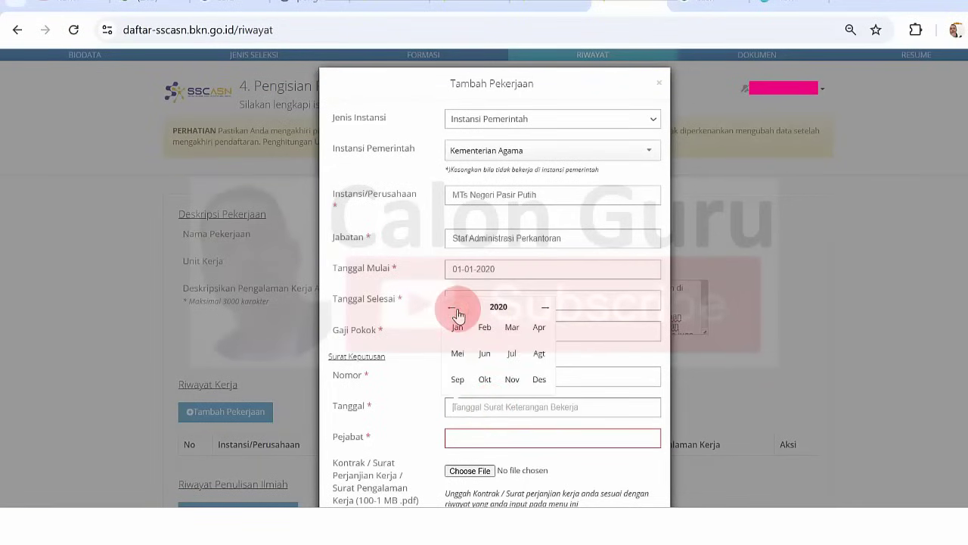
click(538, 379)
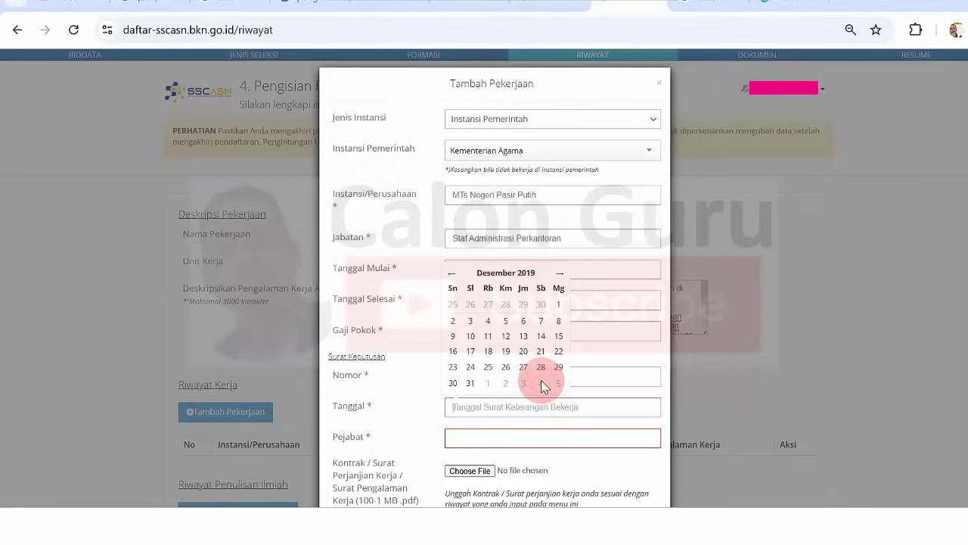
click(470, 383)
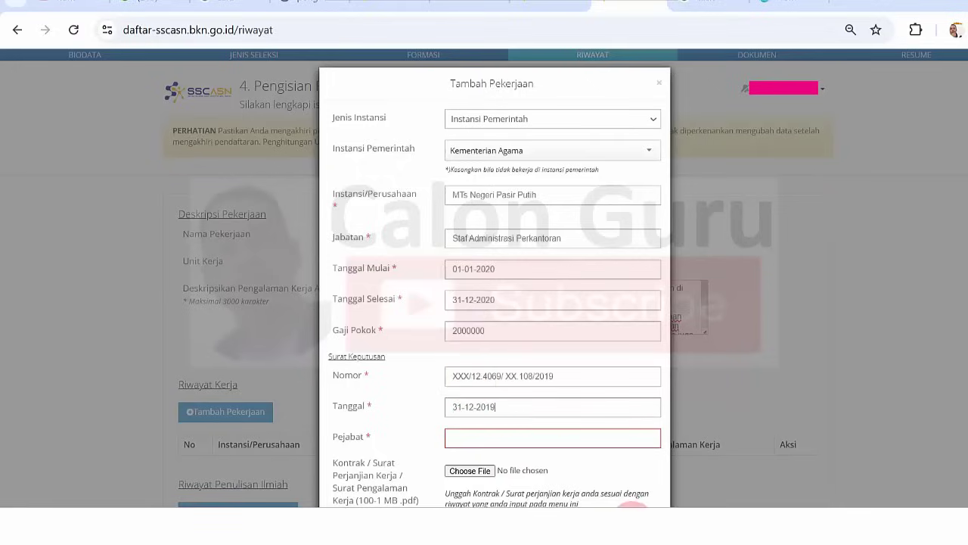
Fill Pejabat with 'Kepala MTs Negeri Pasir Putih' copied from row 1 in Word.
click(595, 484)
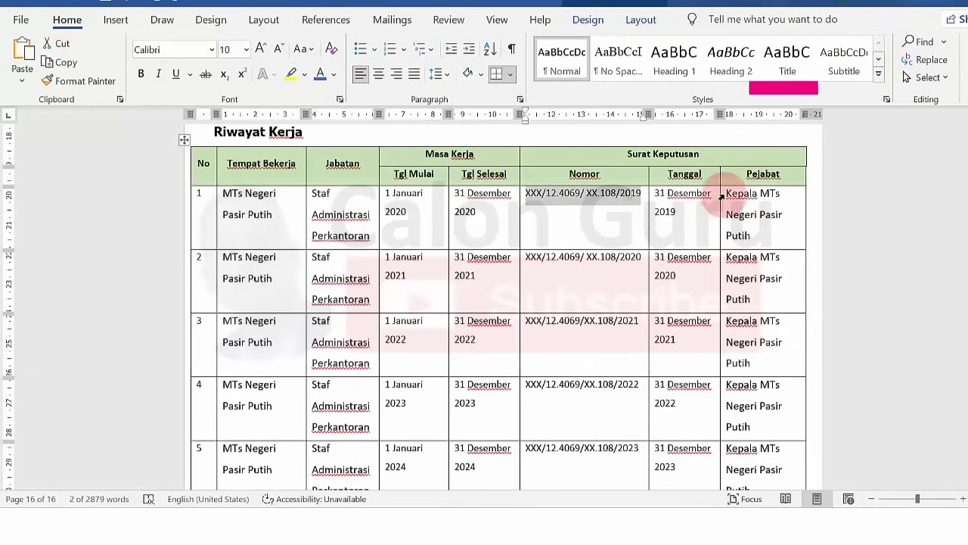
drag(726, 192, 764, 231)
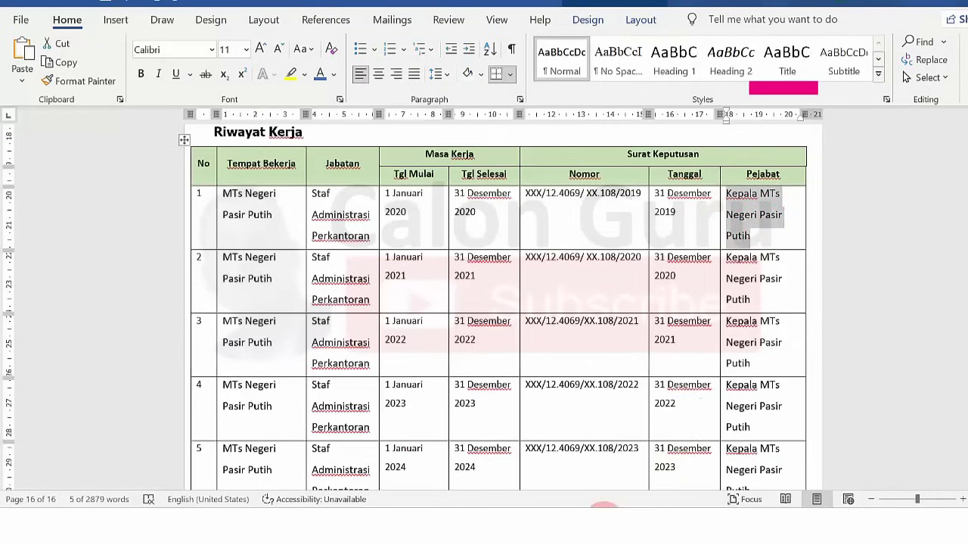
click(604, 506)
click(509, 436)
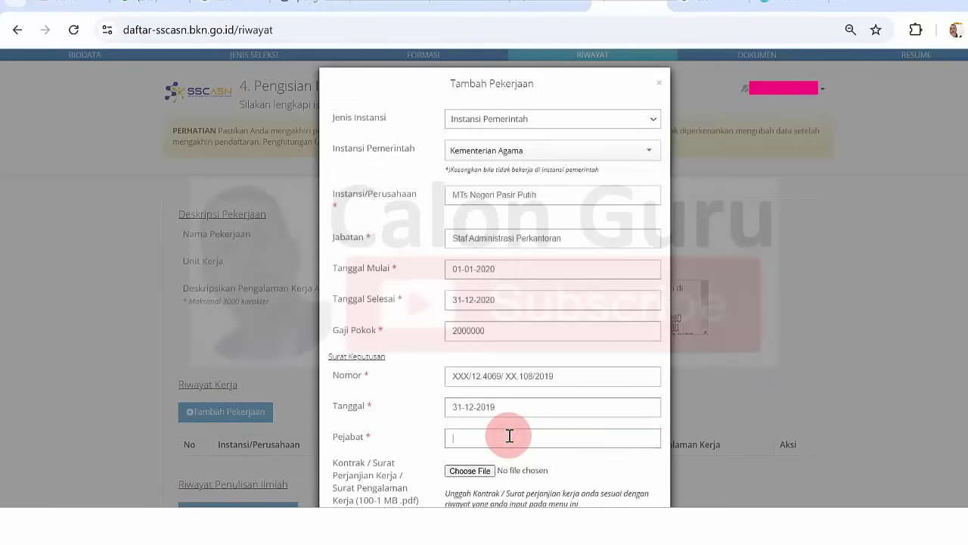
click(924, 338)
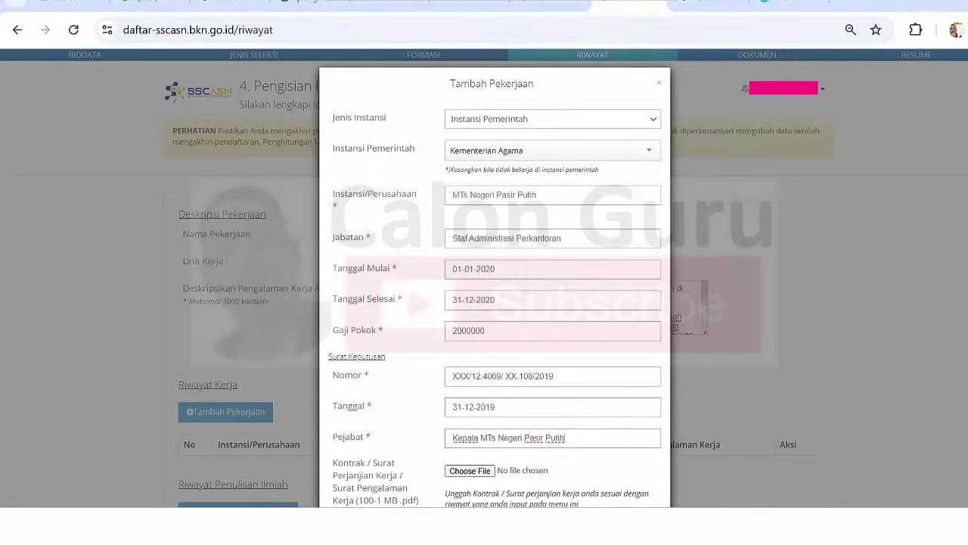
scroll(496, 277, down, 2)
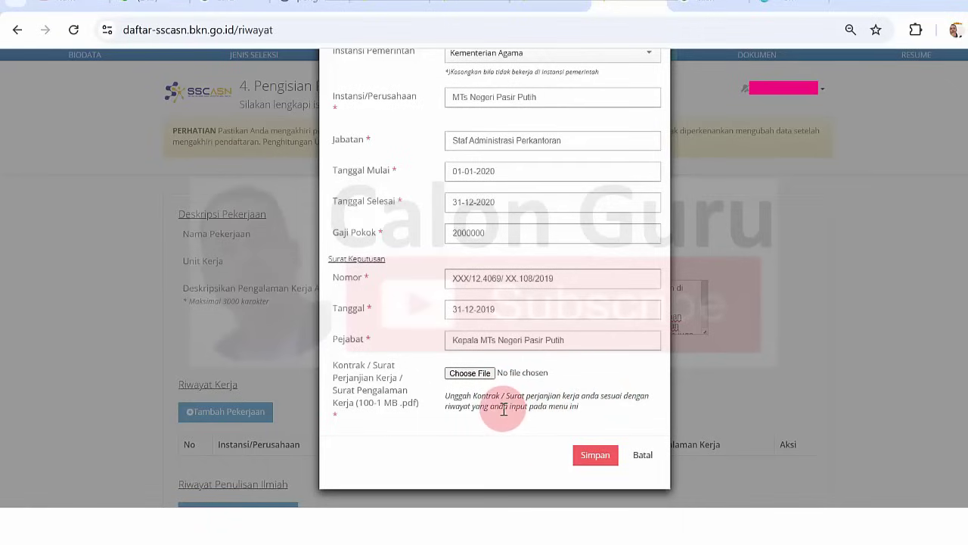
Attach SK 2020.pdf from CASN 2024 > Daftar PPPK 2024 > Kemenag as the contract upload.
click(465, 375)
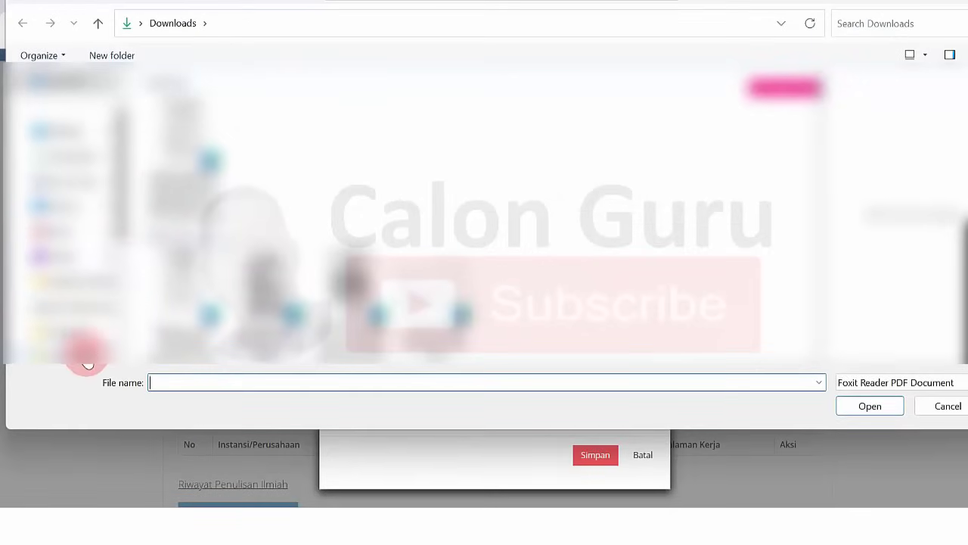
click(68, 280)
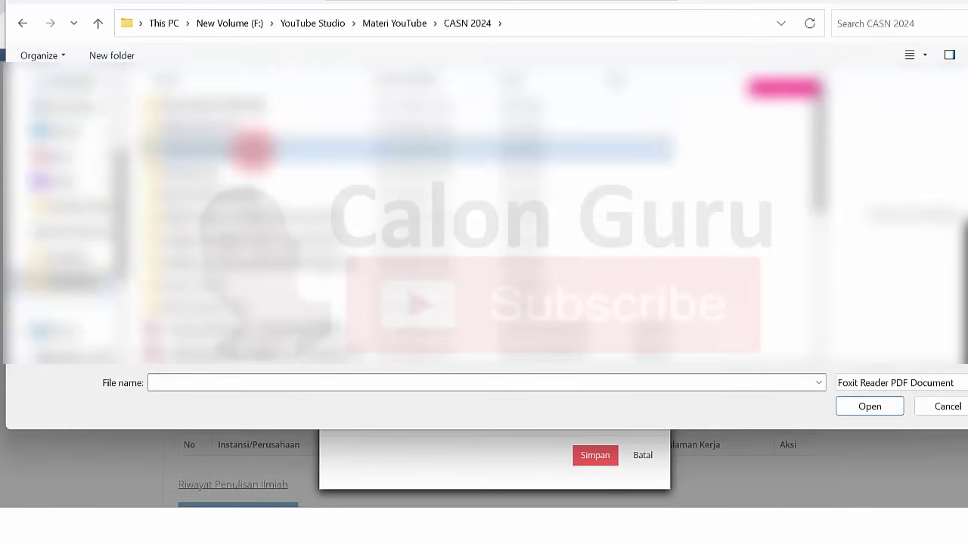
double_click(252, 147)
double_click(252, 147)
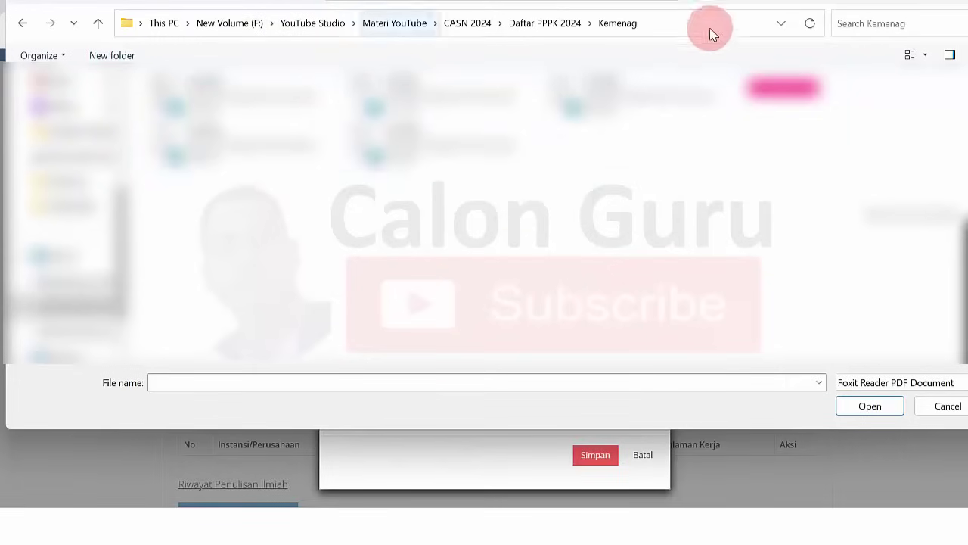
click(920, 55)
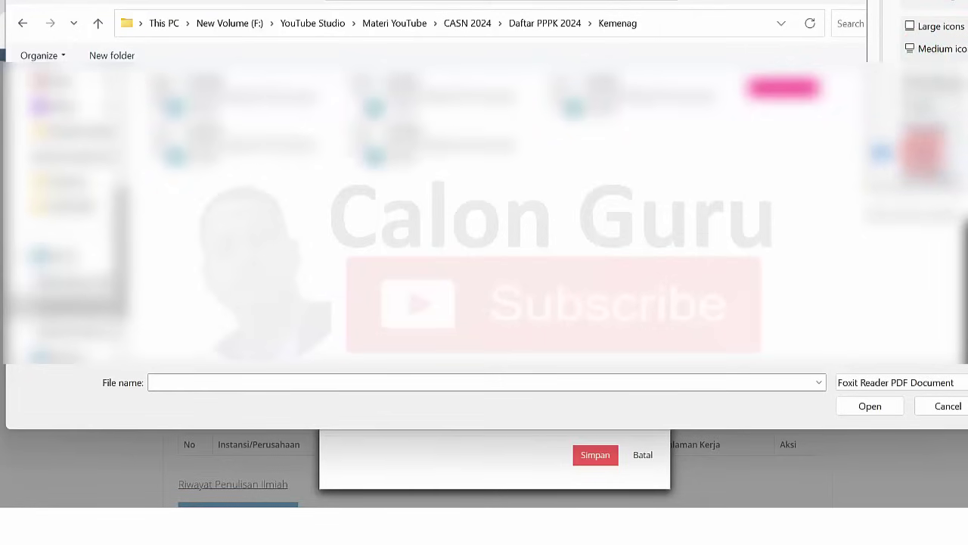
click(923, 151)
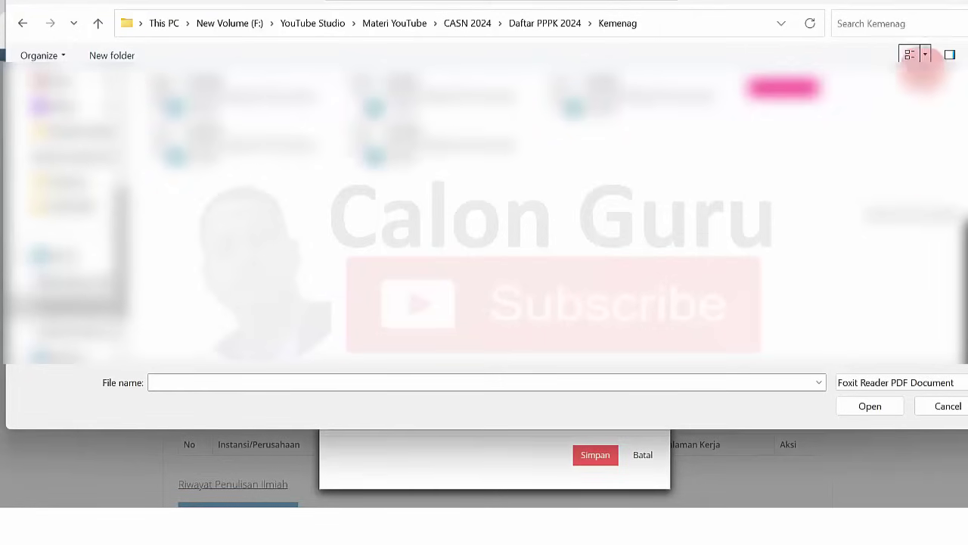
click(927, 55)
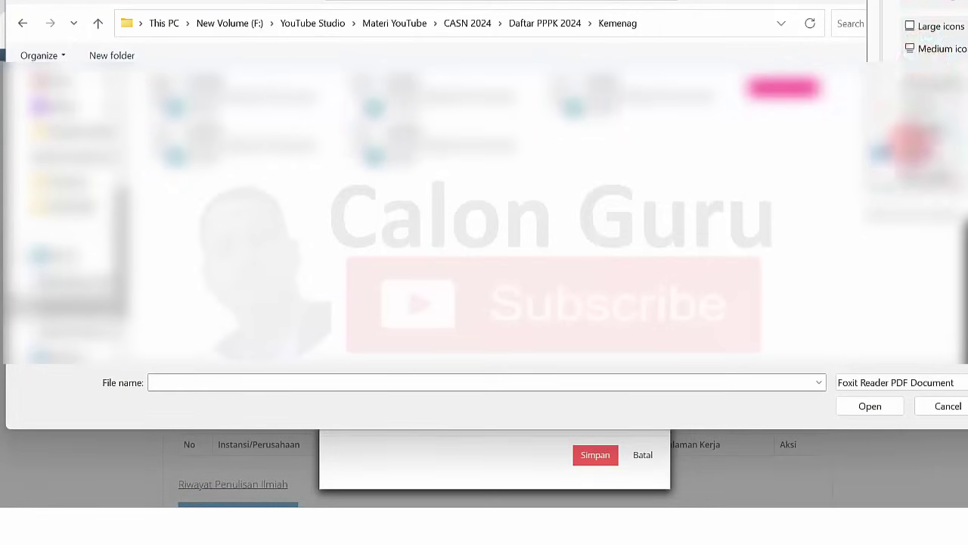
click(882, 168)
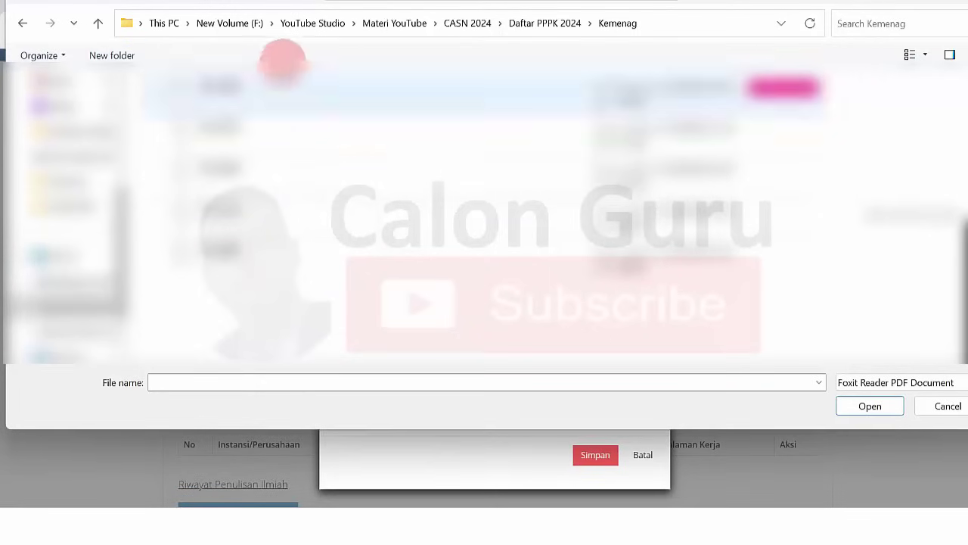
click(228, 93)
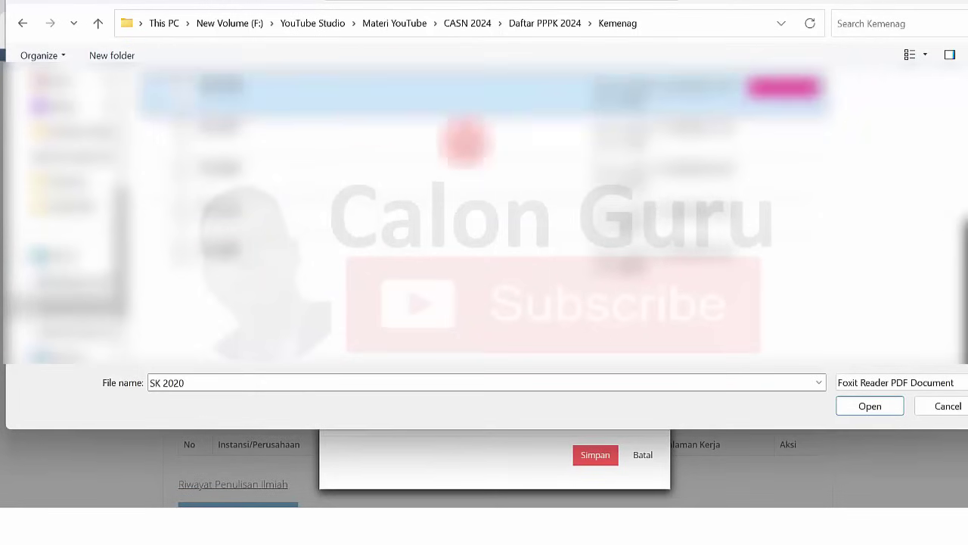
click(870, 406)
click(588, 454)
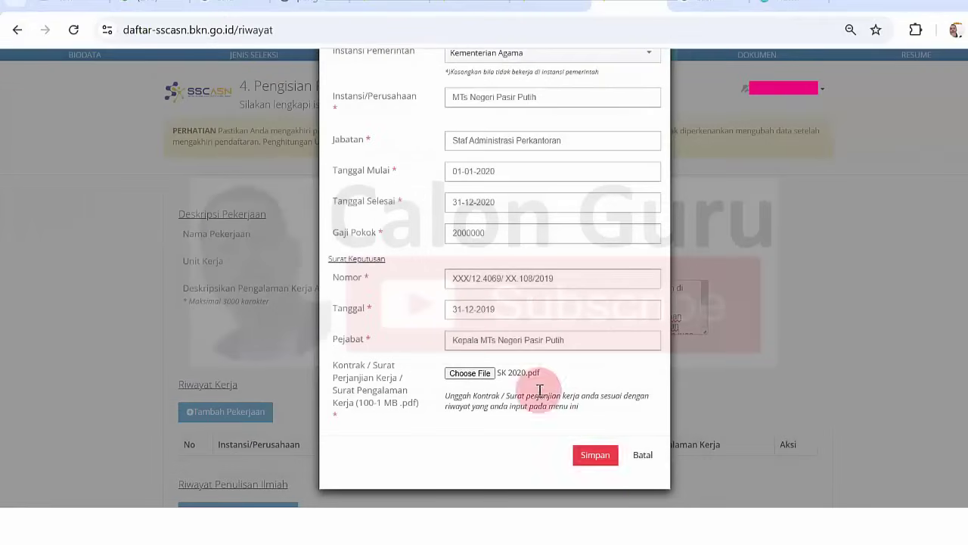
Save the 2020 work-history entry and dismiss the success message.
click(605, 454)
click(605, 454)
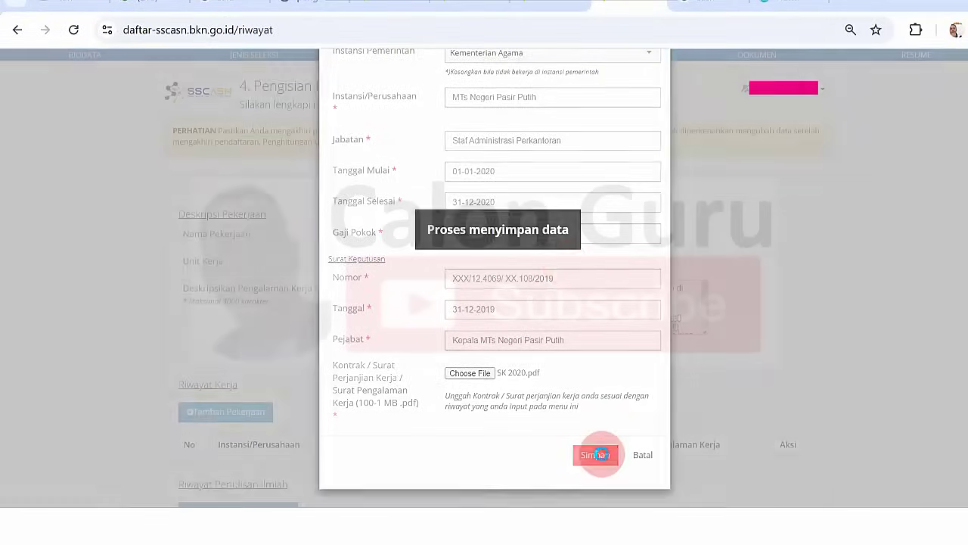
click(644, 147)
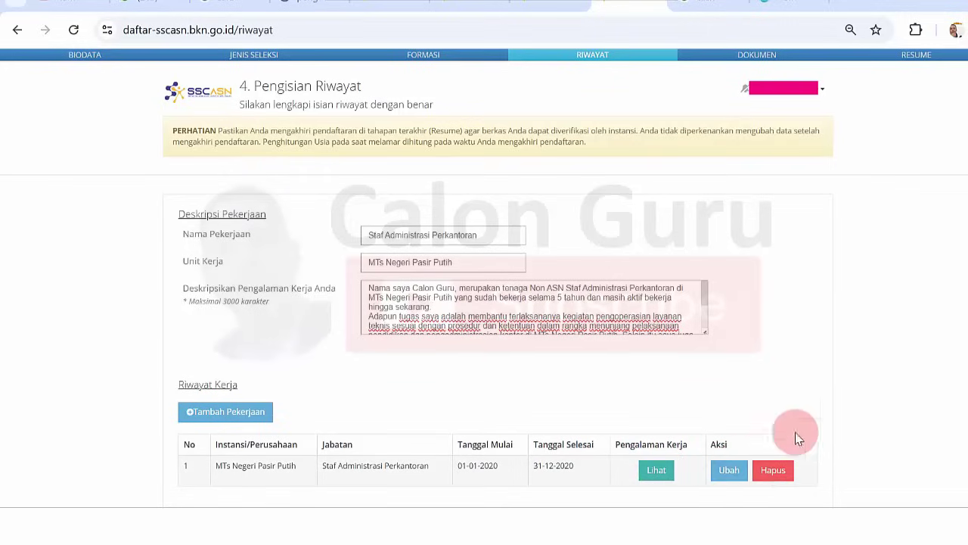
Start a second entry with Instansi Pemerintah and Kementerian Agama.
click(227, 413)
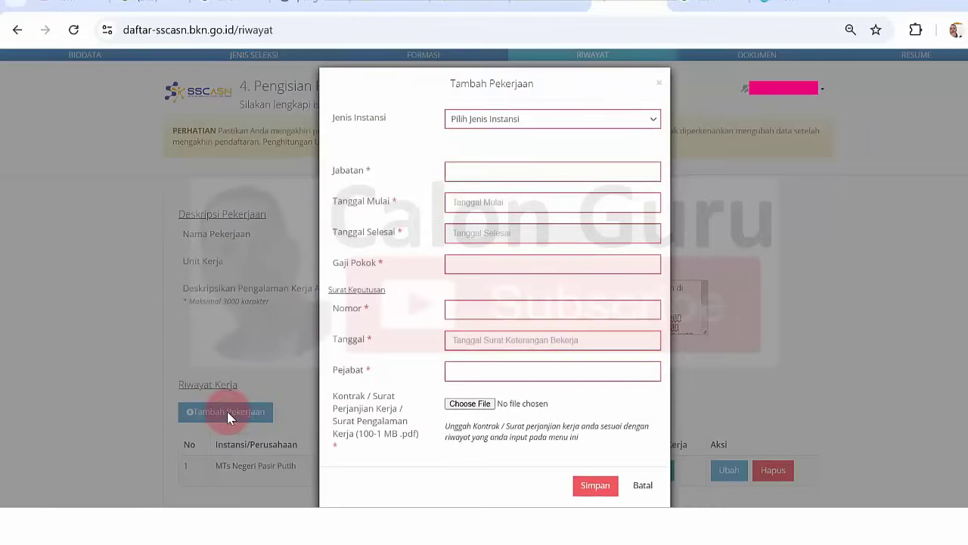
click(527, 119)
click(519, 157)
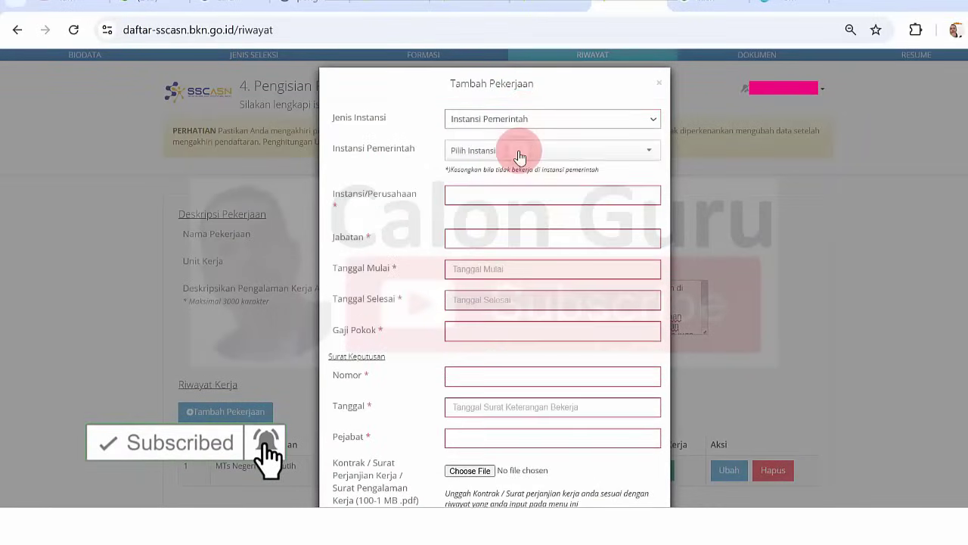
click(519, 156)
text(agama)
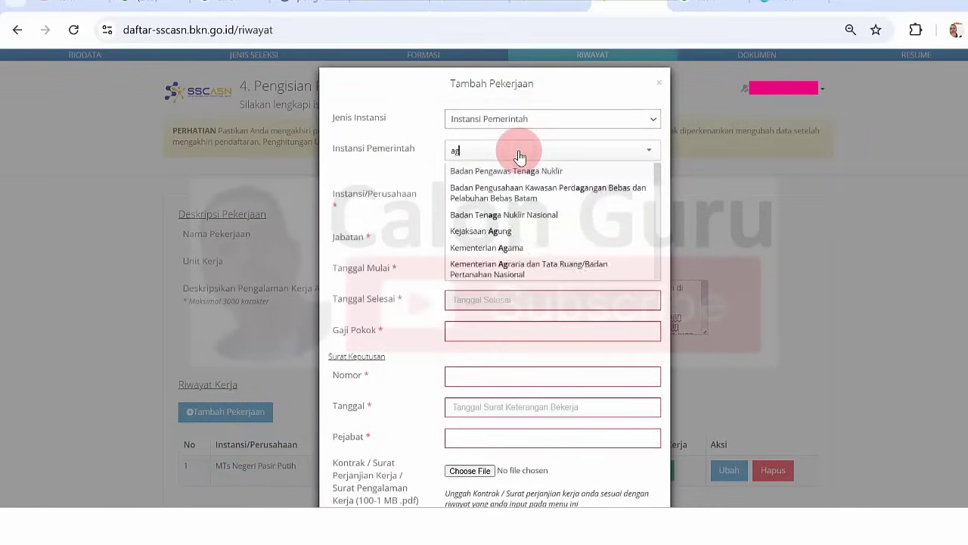
click(523, 170)
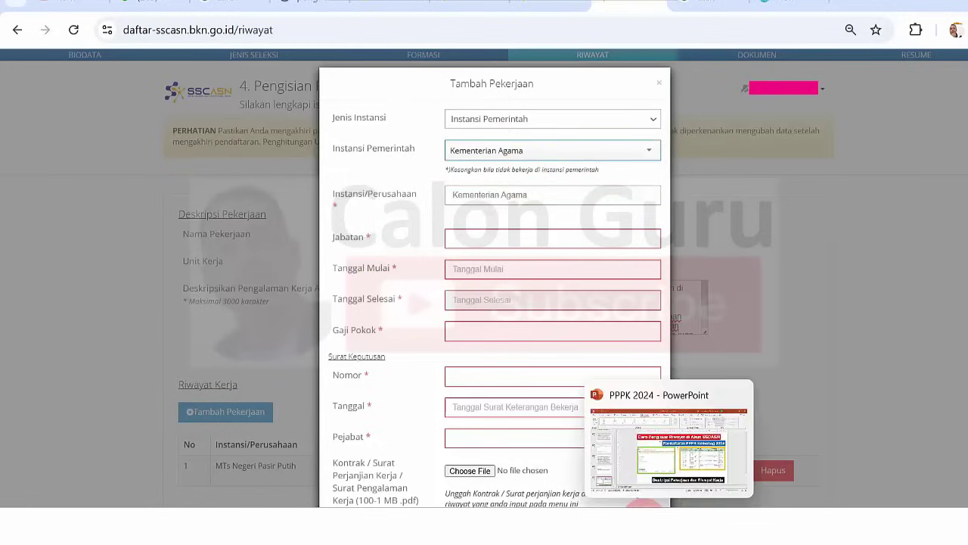
Put row 2's workplace 'MTs Negeri Pasir Putih' from Word into Instansi/Perusahaan.
key(alt+Tab)
click(963, 459)
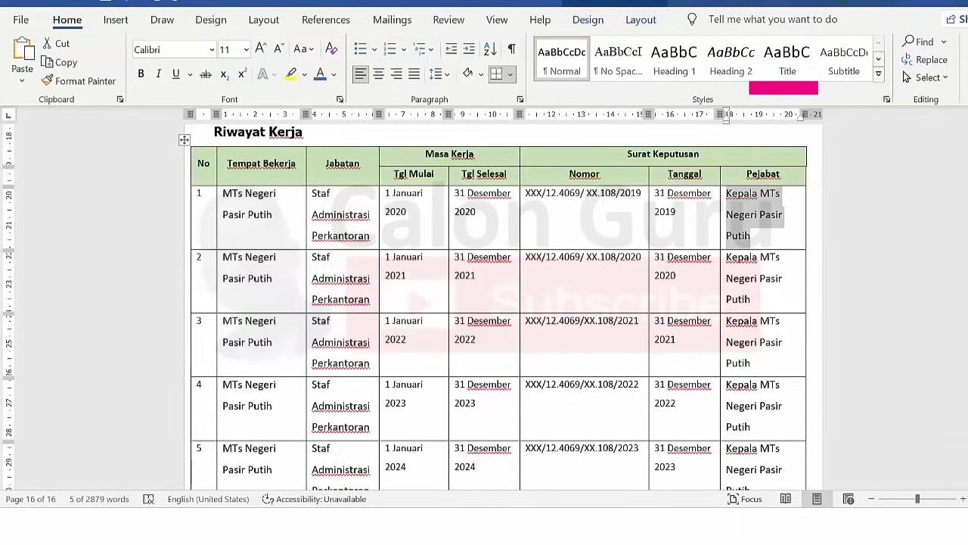
scroll(941, 480, down, 3)
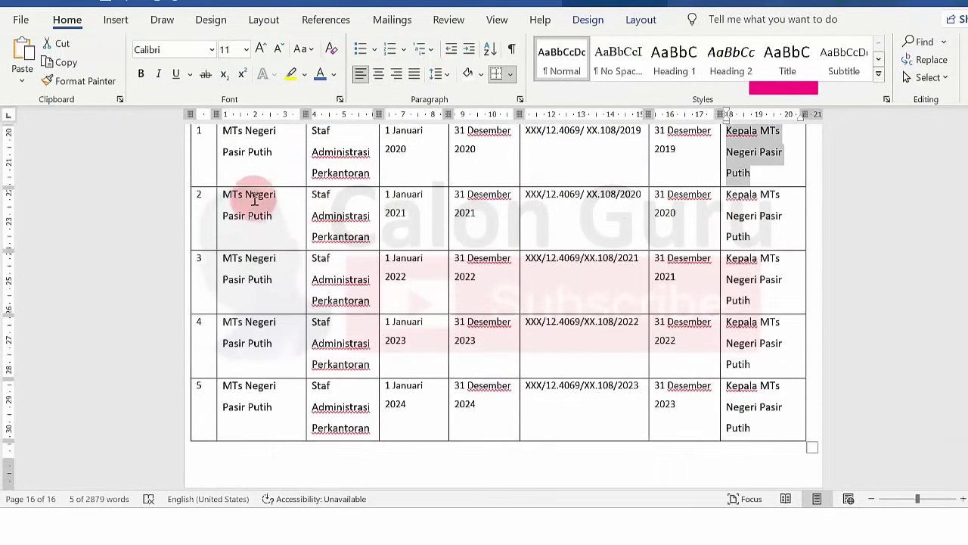
drag(224, 195, 270, 219)
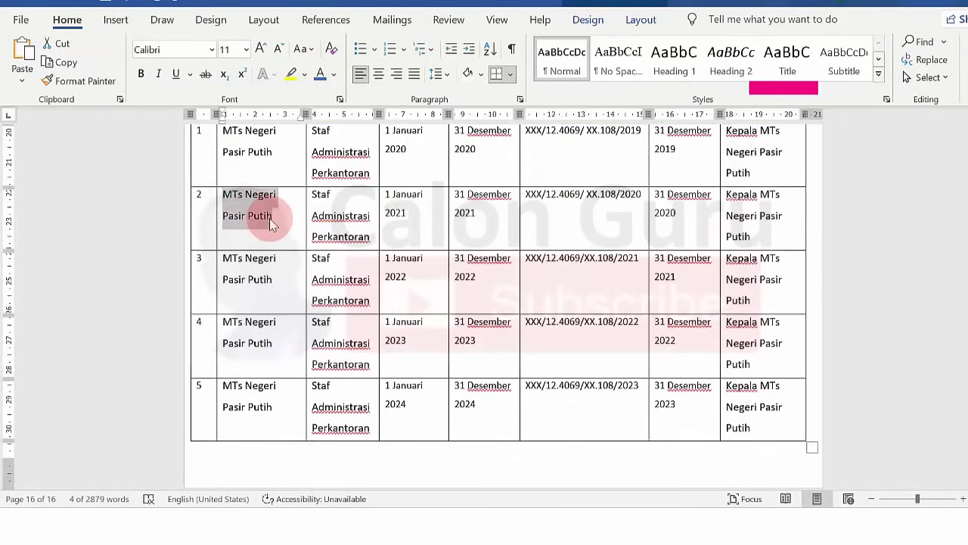
mouse_move(600, 538)
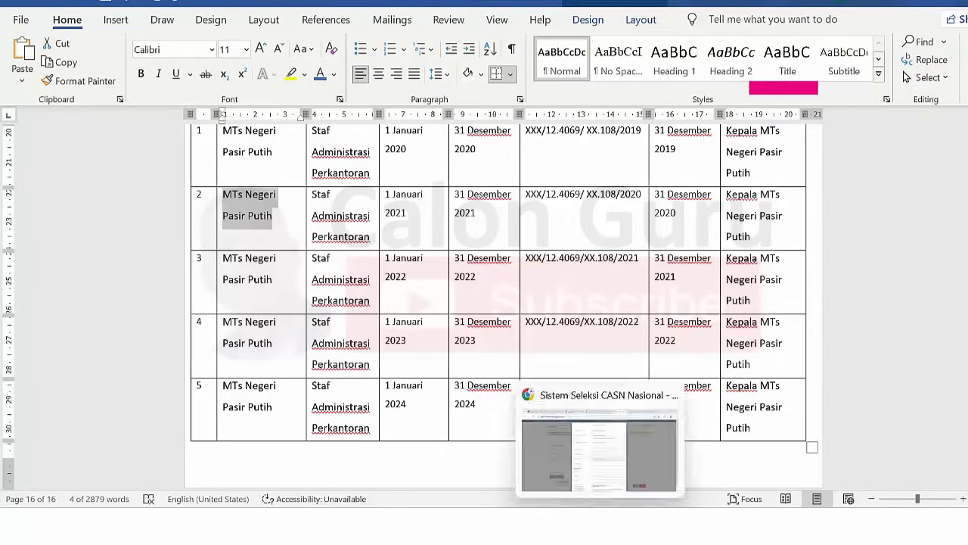
click(599, 450)
triple_click(505, 196)
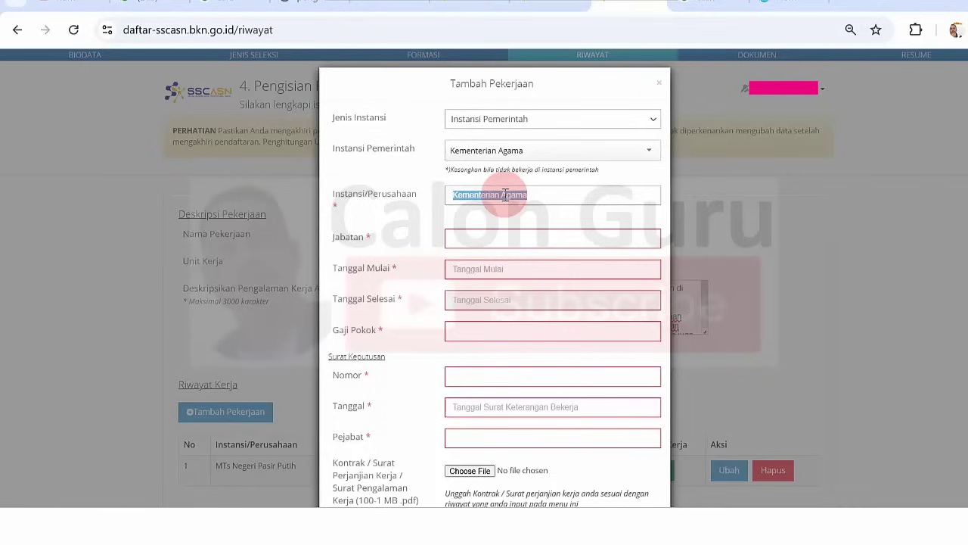
Fill Jabatan with row 2's 'Staf Administrasi Perkantoran' from the Word table.
click(507, 237)
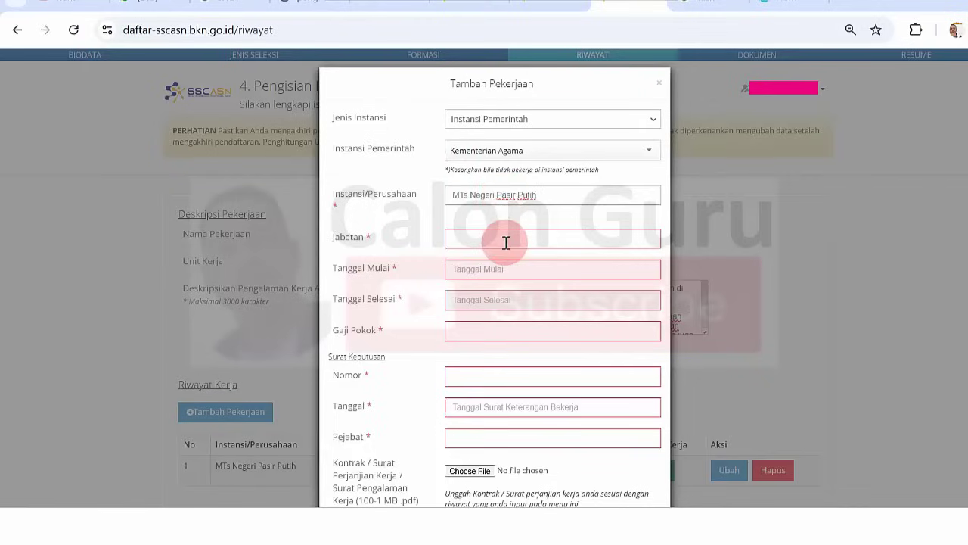
key(alt+Tab)
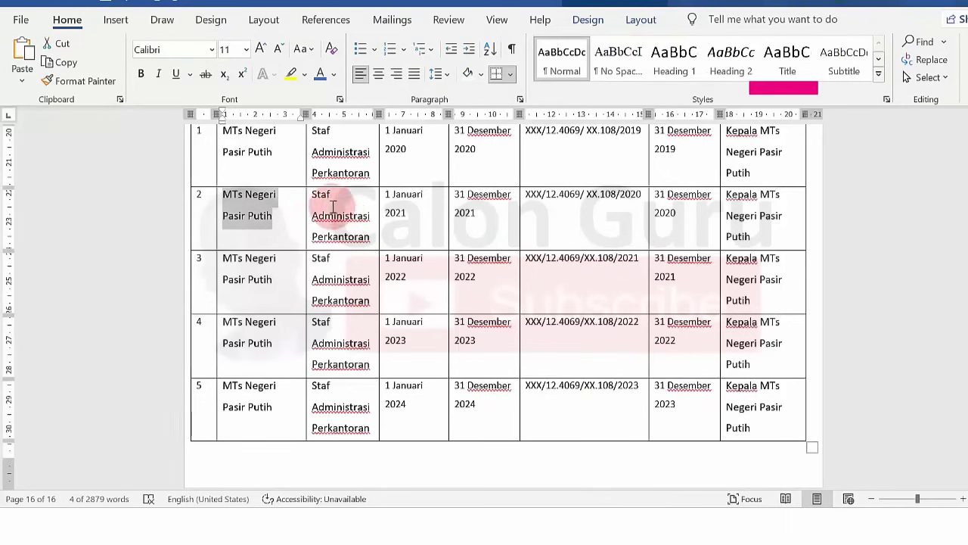
drag(312, 196, 371, 236)
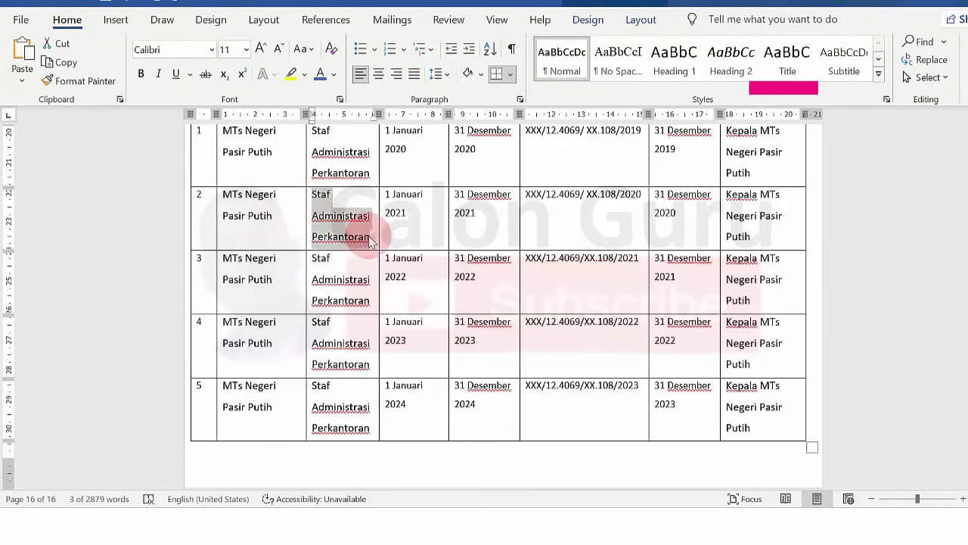
key(alt+Tab)
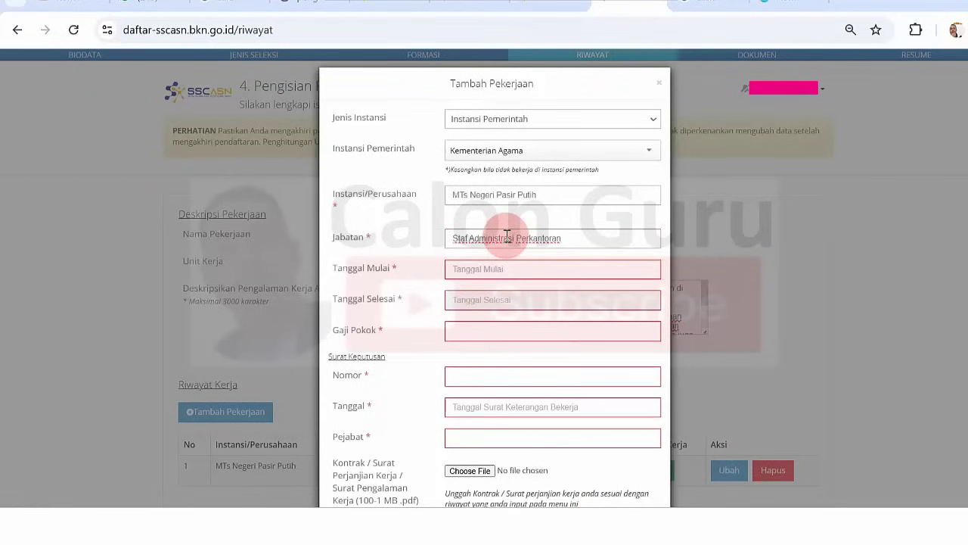
mouse_move(635, 475)
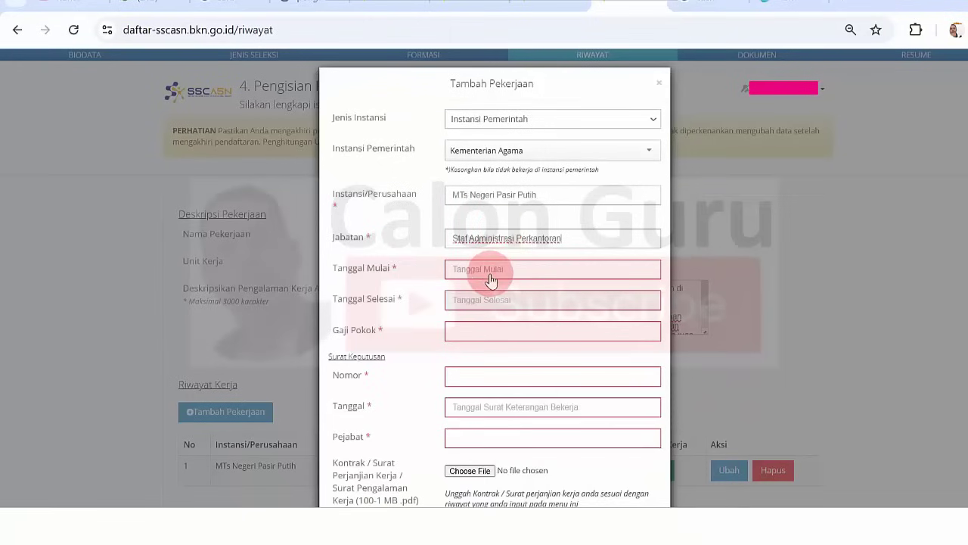
Set Tanggal Mulai to 01-01-2021 and Tanggal Selesai to 31-12-2021.
click(492, 273)
click(452, 294)
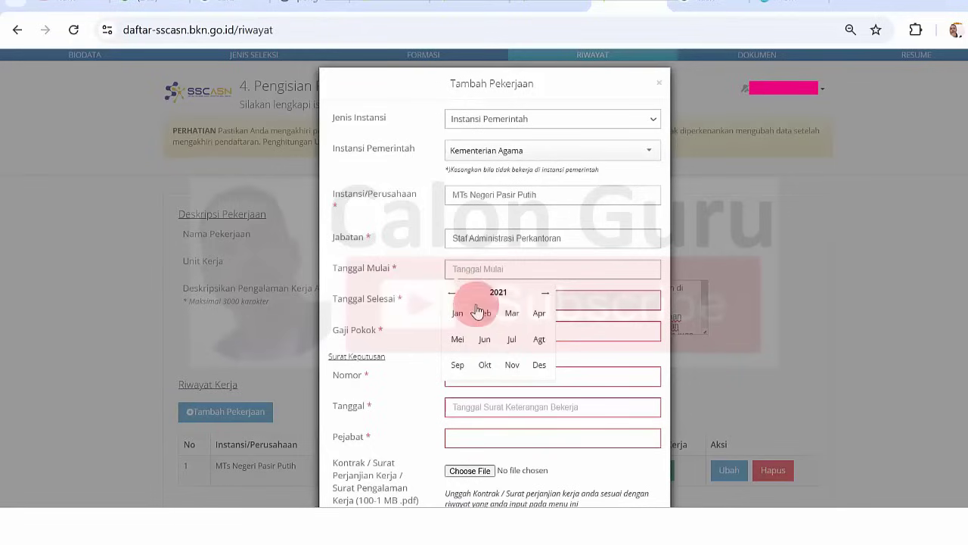
click(457, 313)
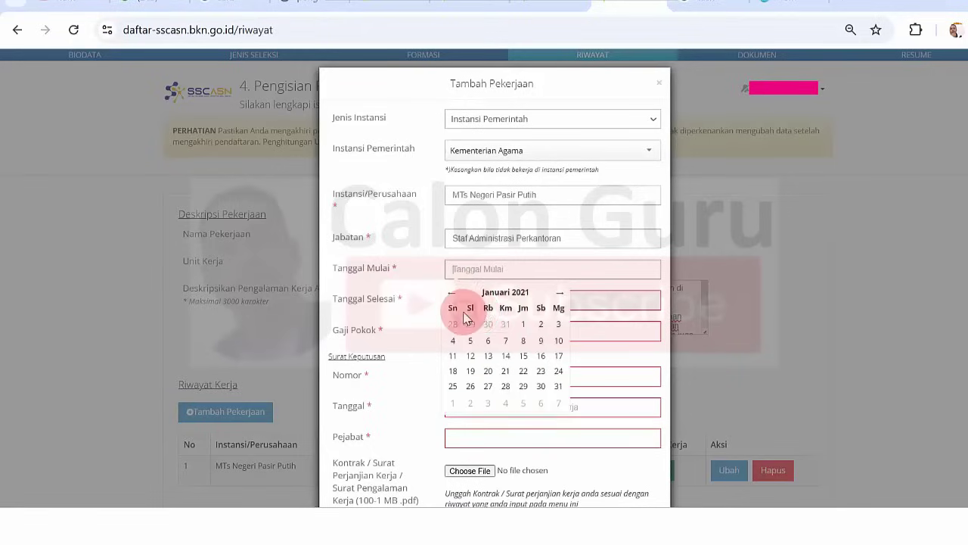
click(524, 324)
click(525, 306)
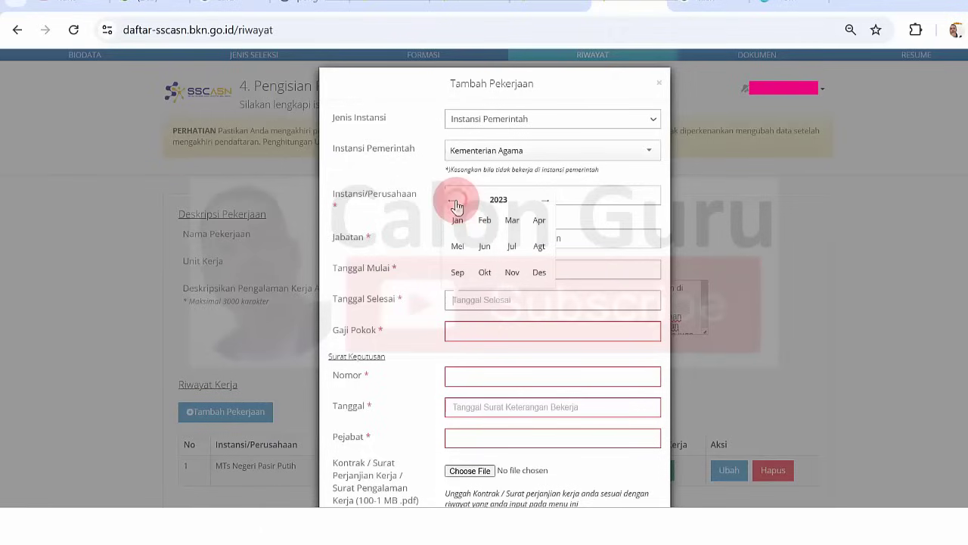
click(539, 271)
click(523, 258)
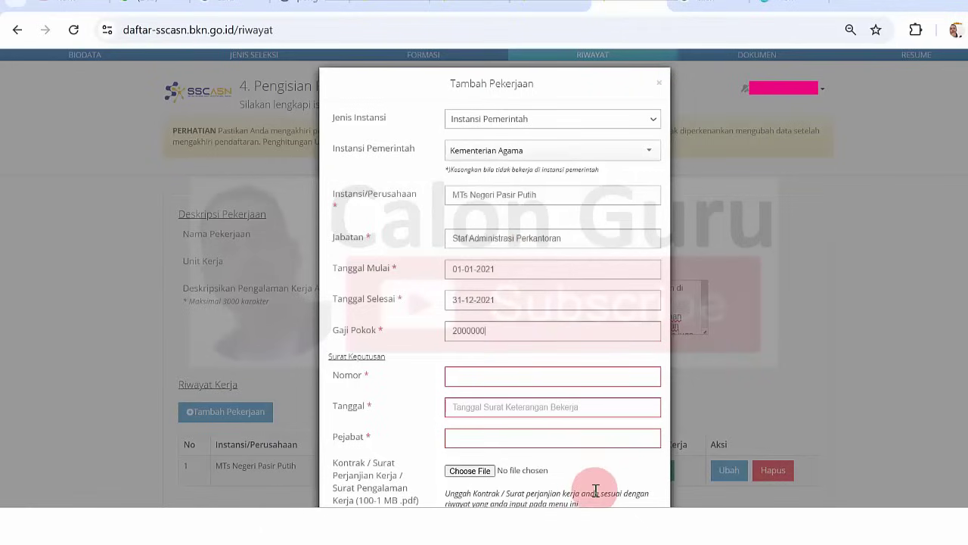
Enter decree number XXX/12.4069/ XX.108/2020 from Word and decree date 31-12-2020.
click(630, 506)
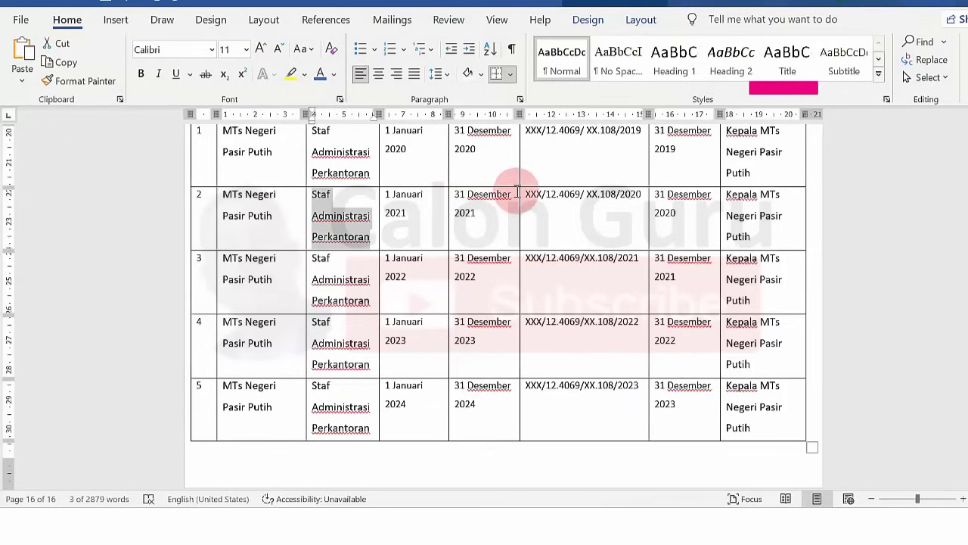
drag(528, 194, 634, 201)
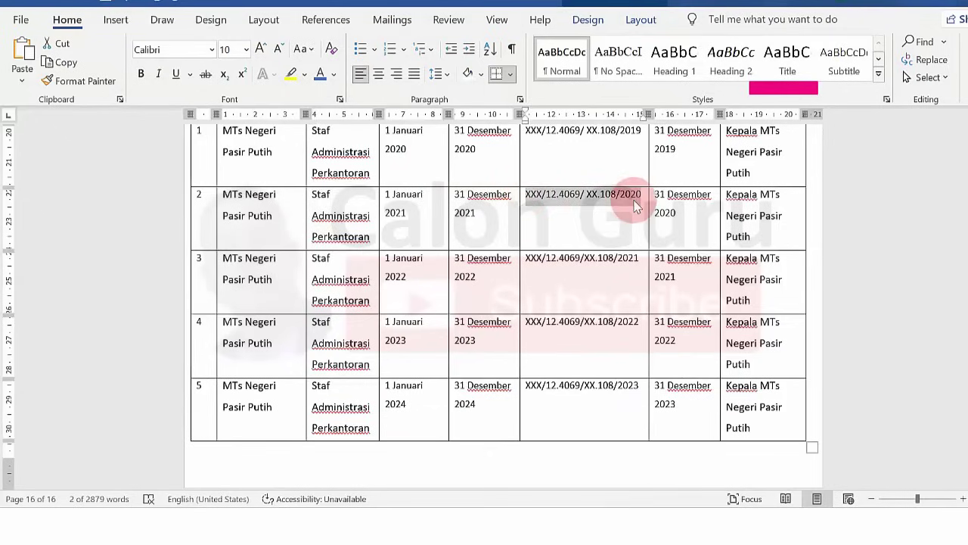
click(612, 506)
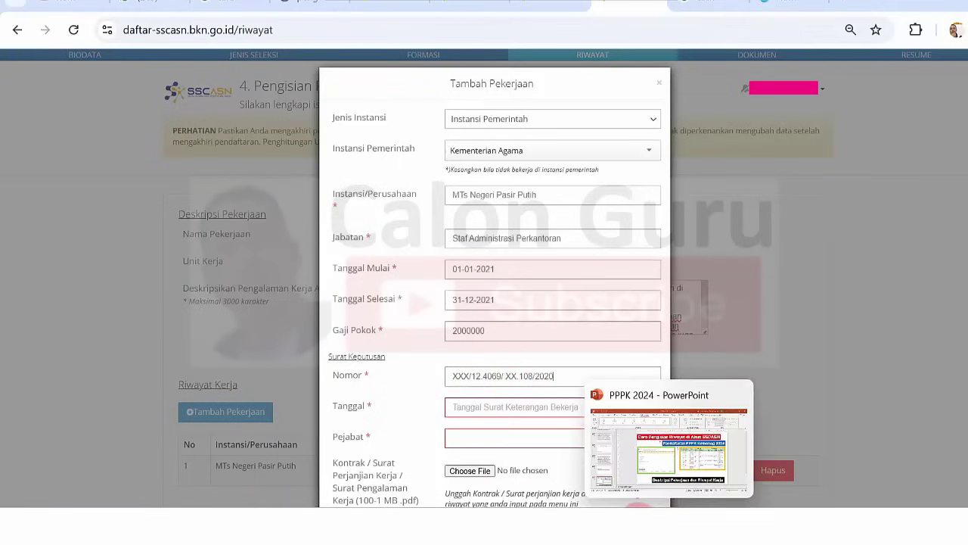
mouse_move(663, 452)
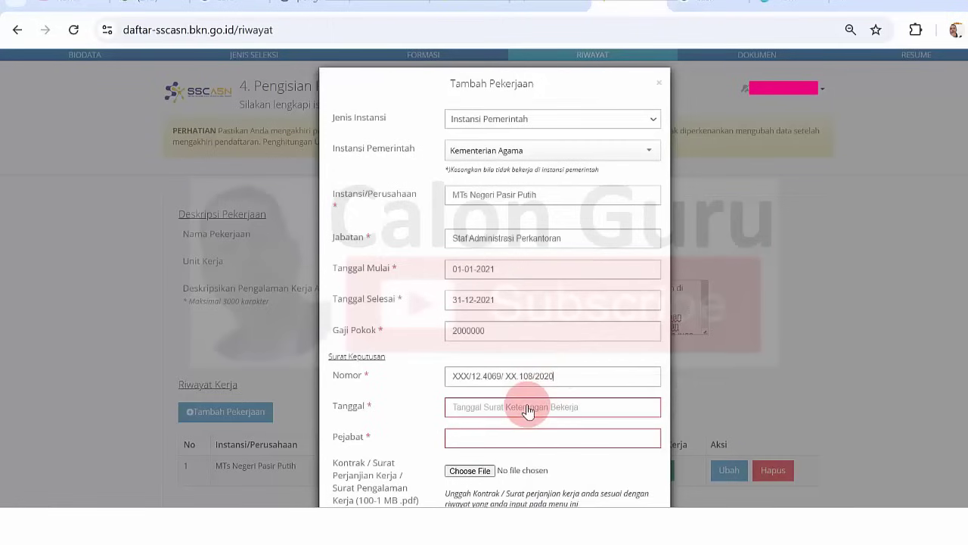
click(527, 412)
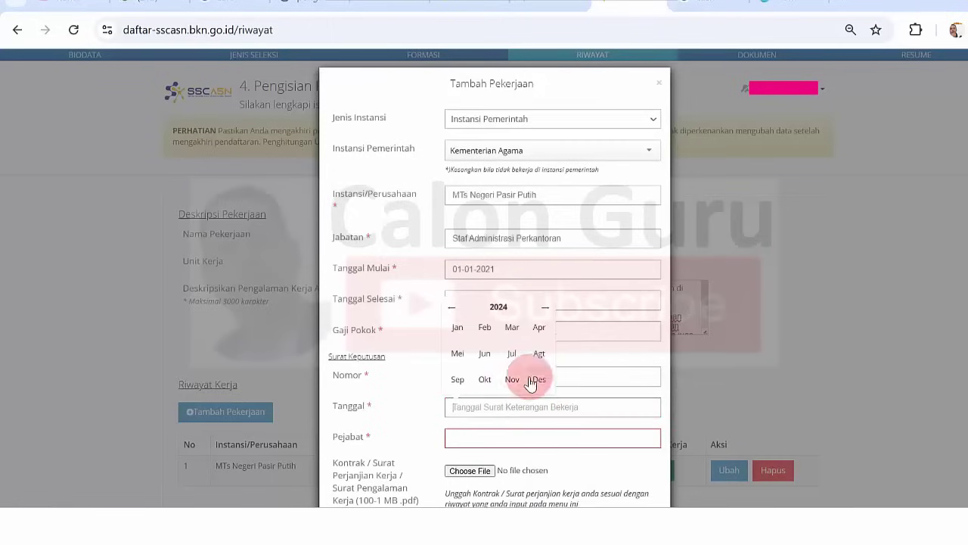
click(456, 308)
click(539, 379)
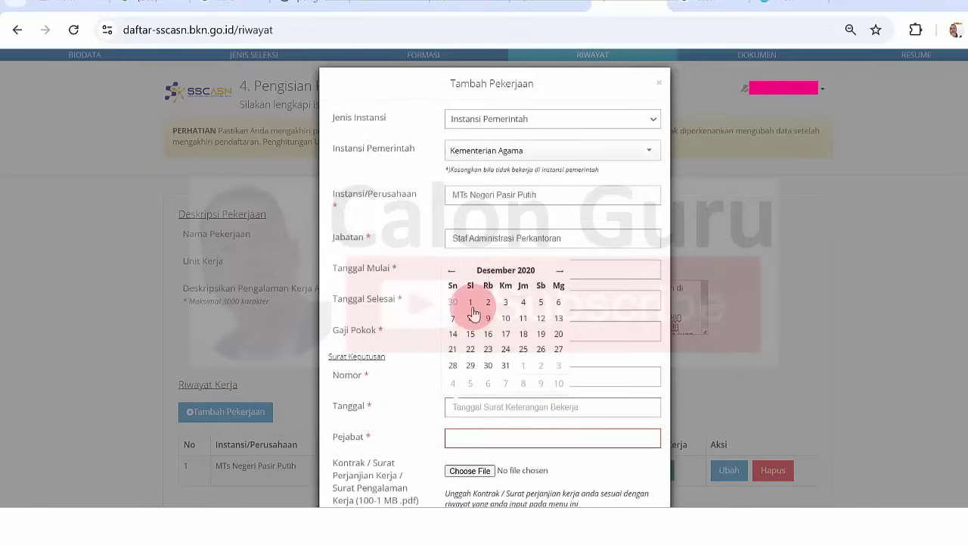
click(504, 367)
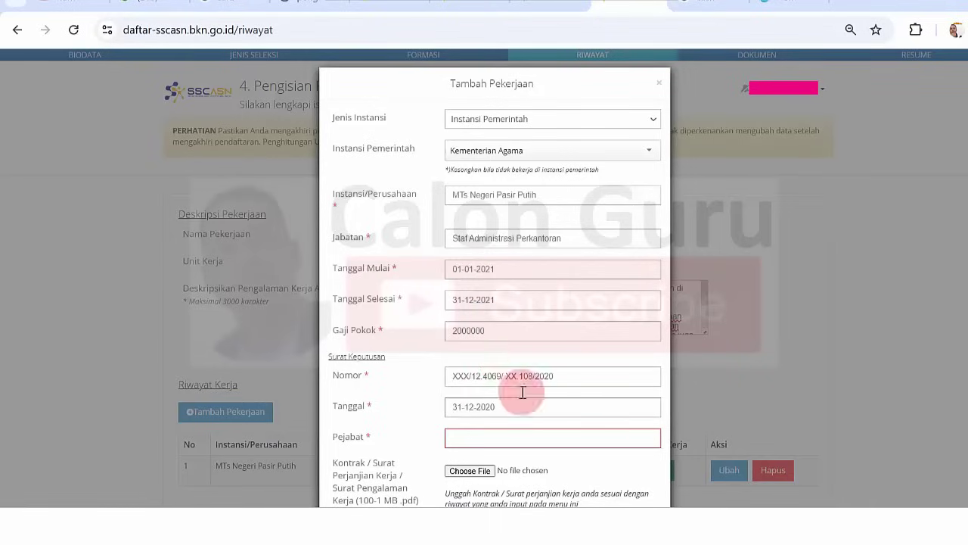
Fill Pejabat with row 2's 'Kepala MTs Negeri Pasir Putih' from the Word table.
key(alt+Tab)
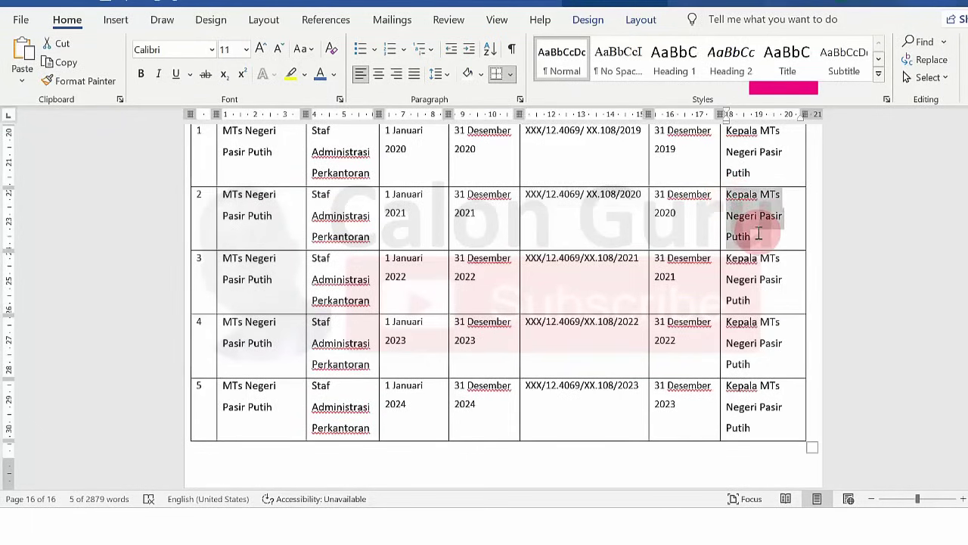
triple_click(731, 197)
key(alt+Tab)
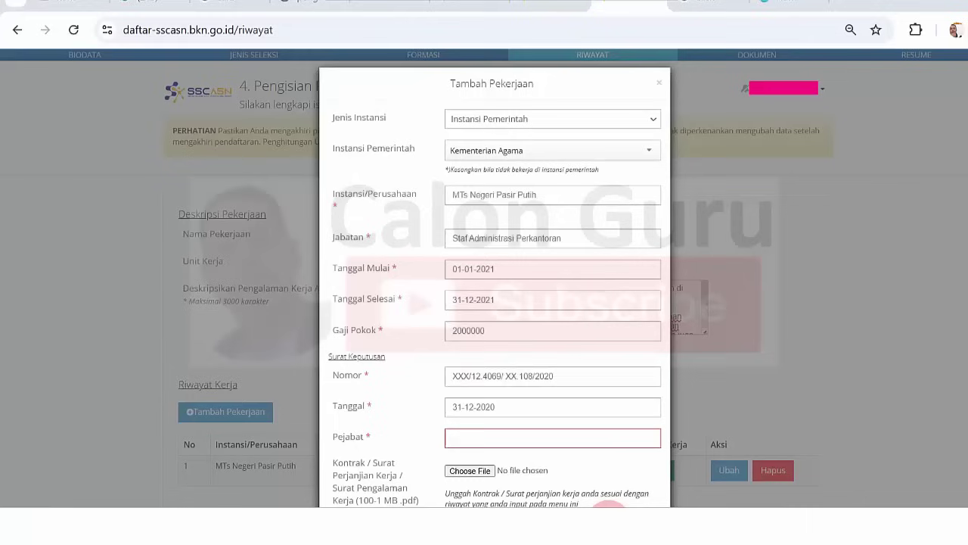
click(516, 432)
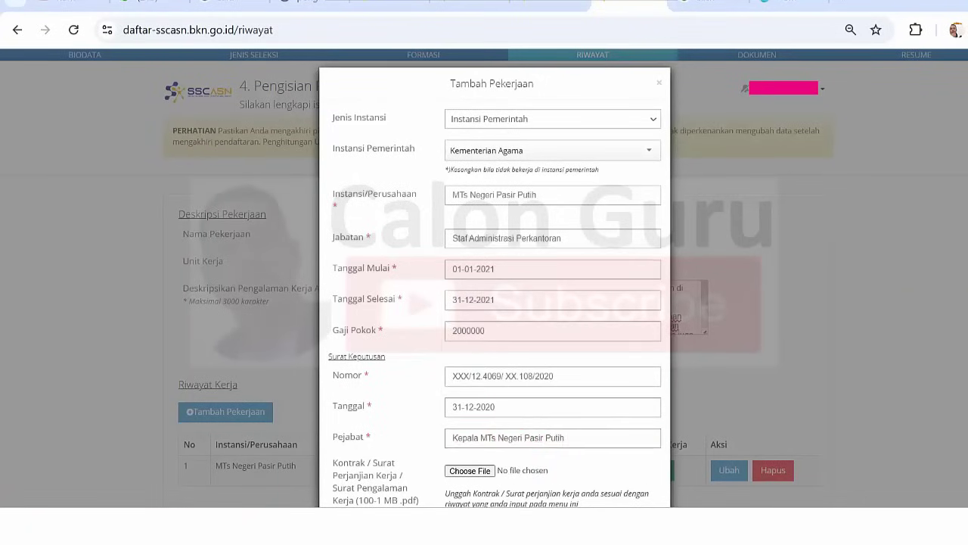
scroll(631, 397, down, 2)
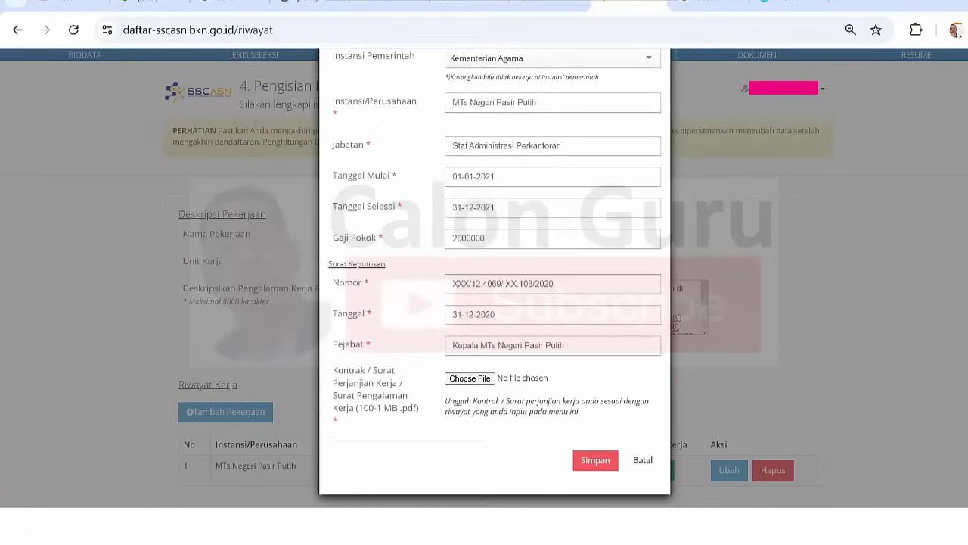
Attach SK 2021.pdf, save the 2021 entry, and start another Tambah Pekerjaan entry.
click(470, 378)
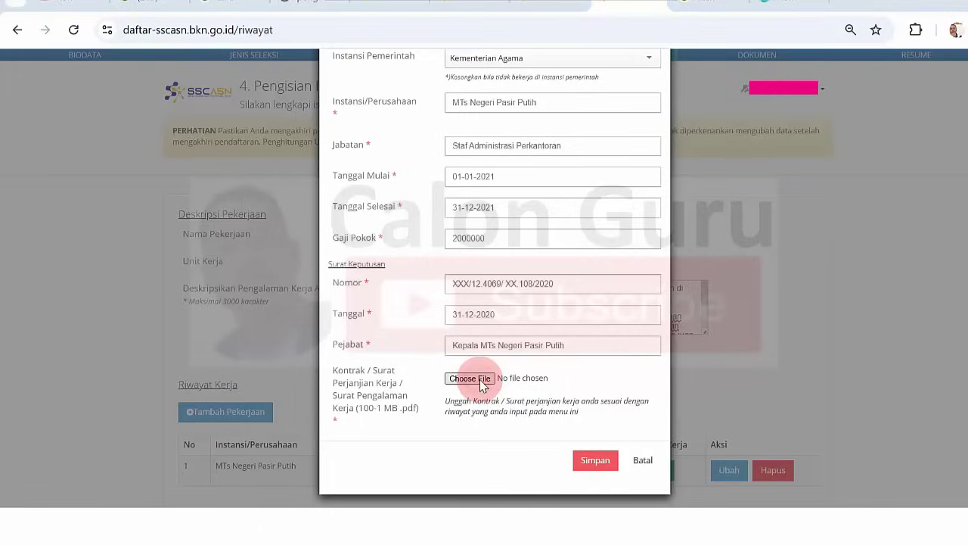
click(270, 130)
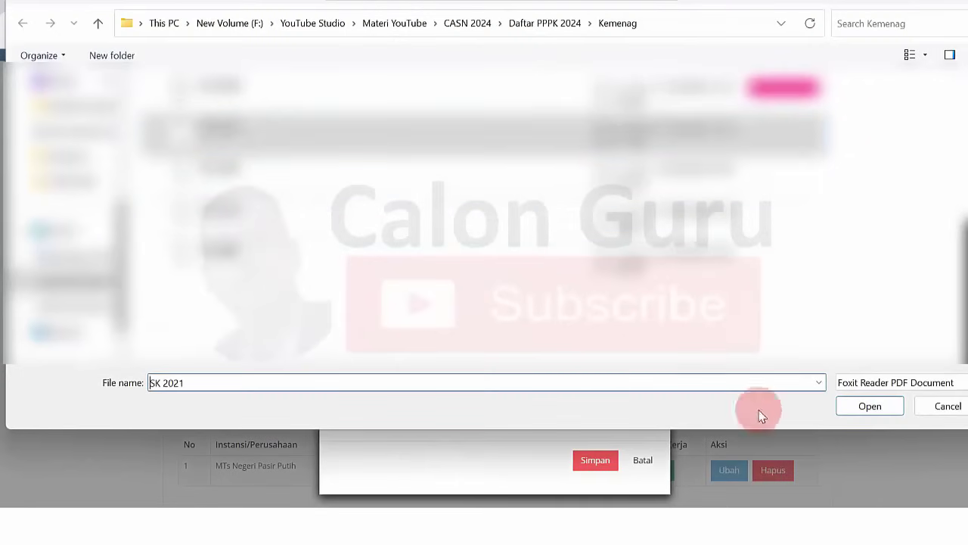
click(851, 408)
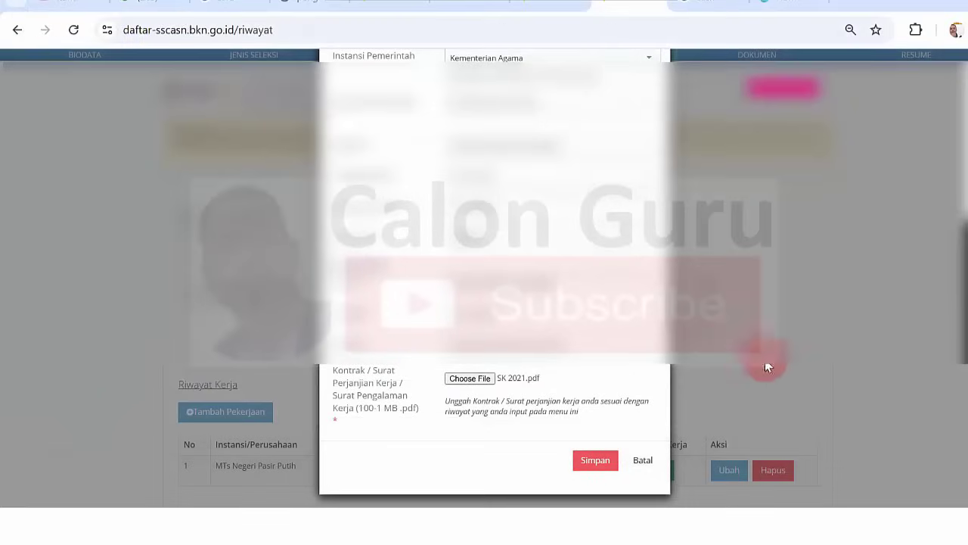
click(594, 461)
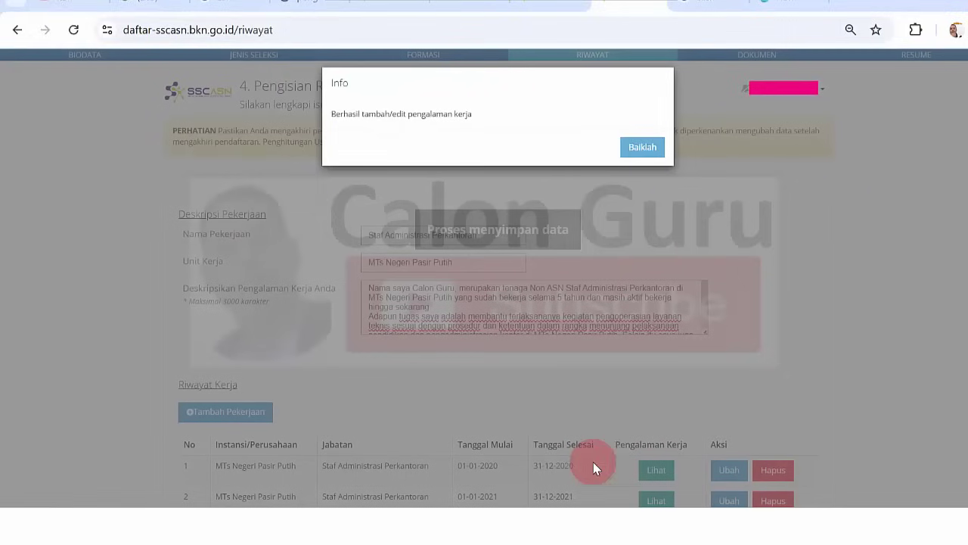
click(645, 147)
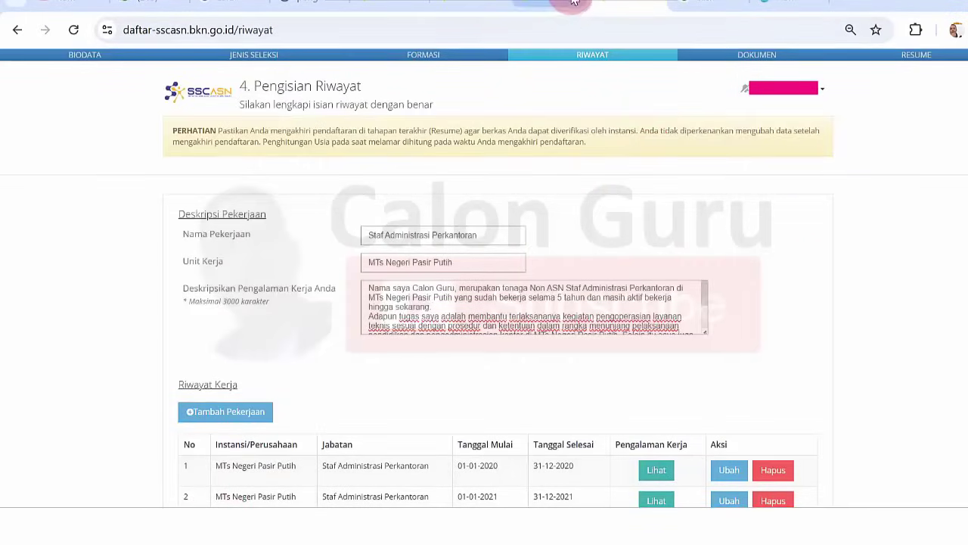
scroll(573, 0, down, 3)
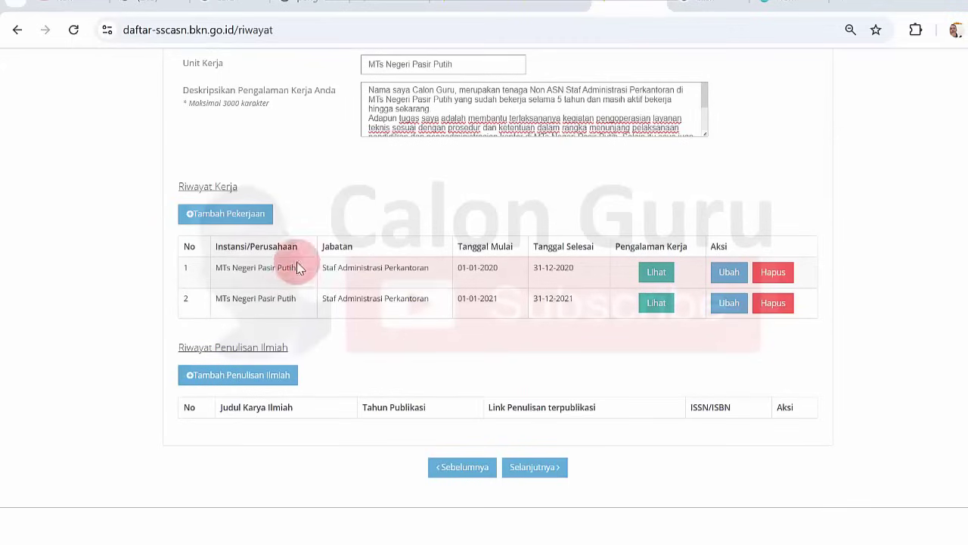
click(256, 215)
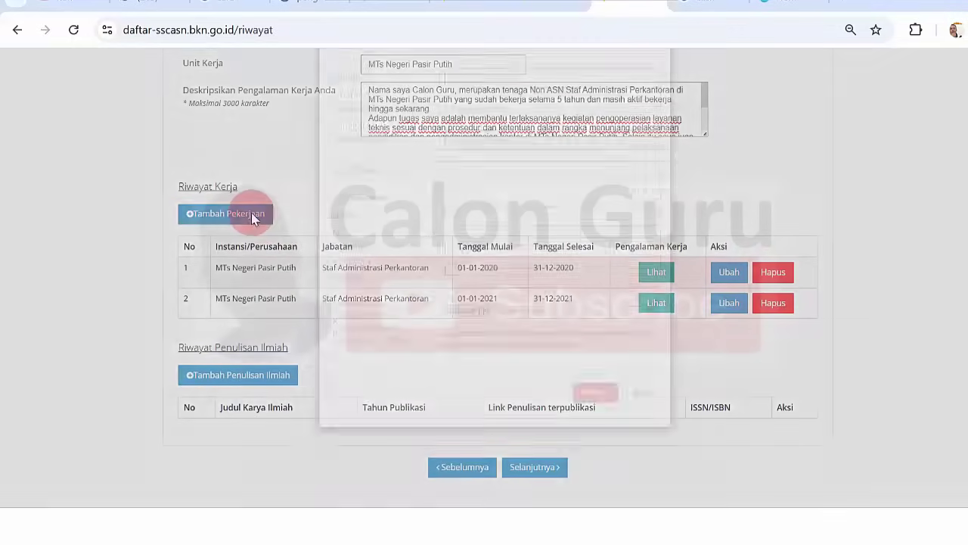
Set the agency type to Instansi Pemerintah and the agency to Kementerian Agama.
click(533, 119)
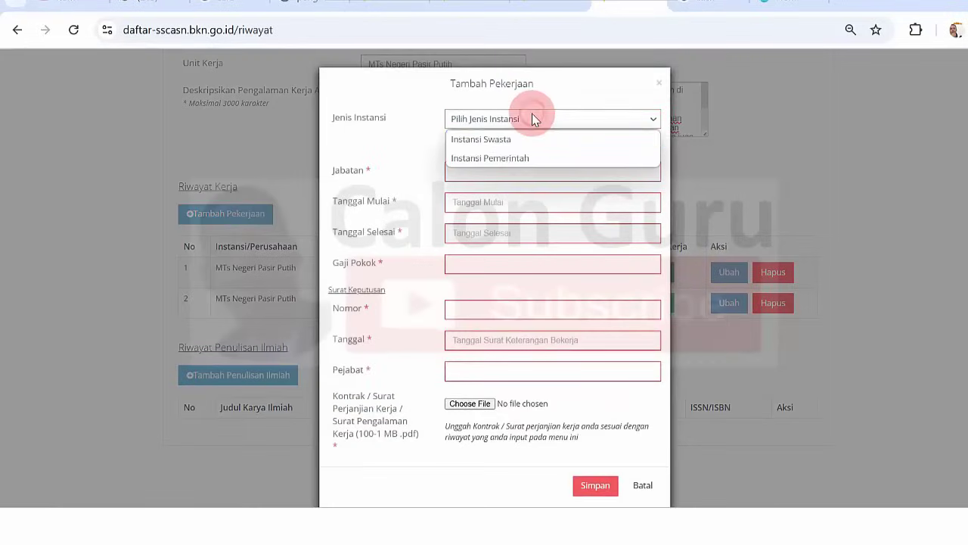
click(531, 158)
click(524, 155)
text(agama)
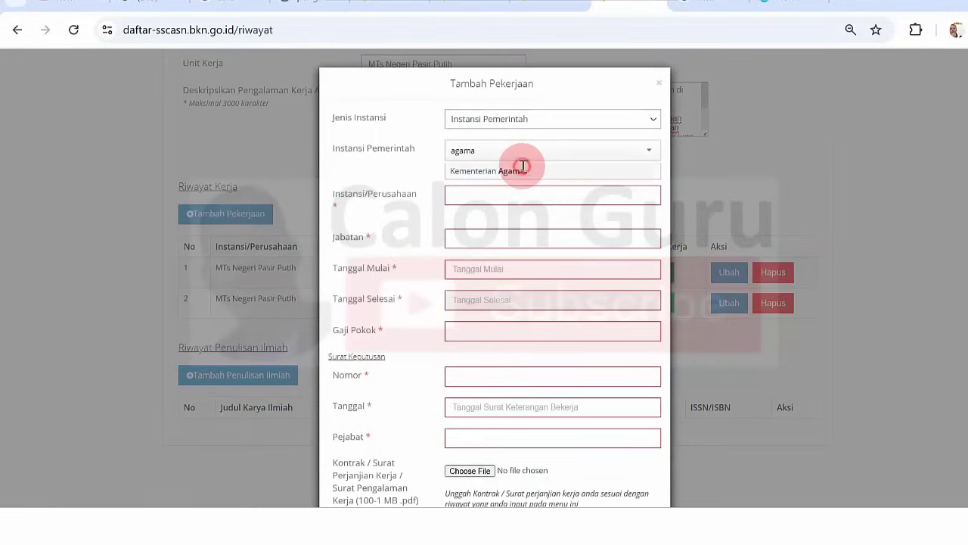
click(522, 170)
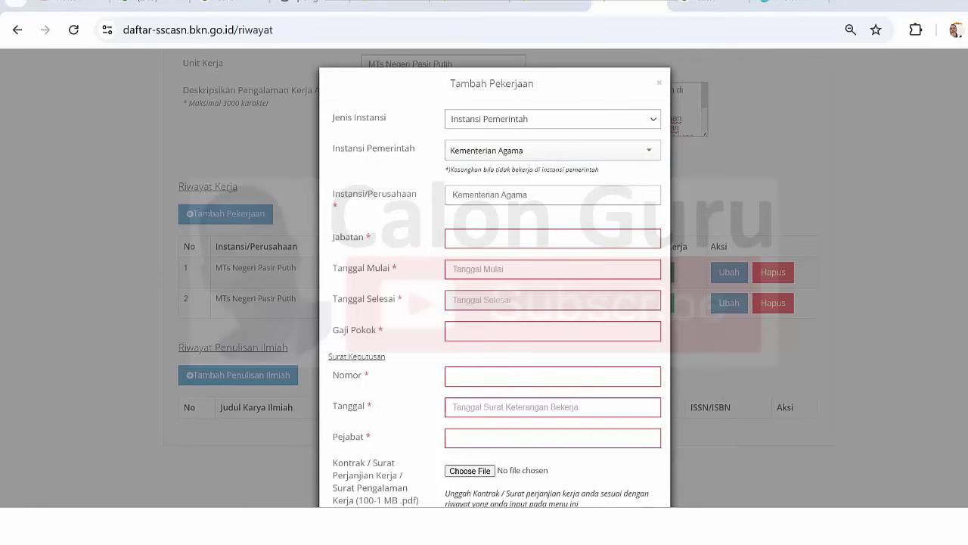
Replace the institution name with MTs Negeri Pasir Putih copied from row 3 of the Word table.
key(alt+Tab)
click(218, 263)
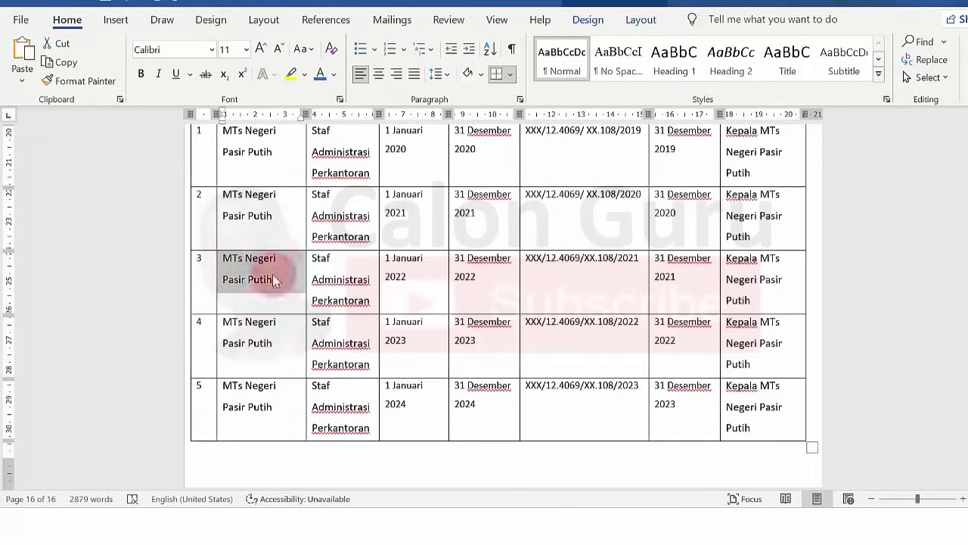
mouse_move(605, 526)
click(605, 447)
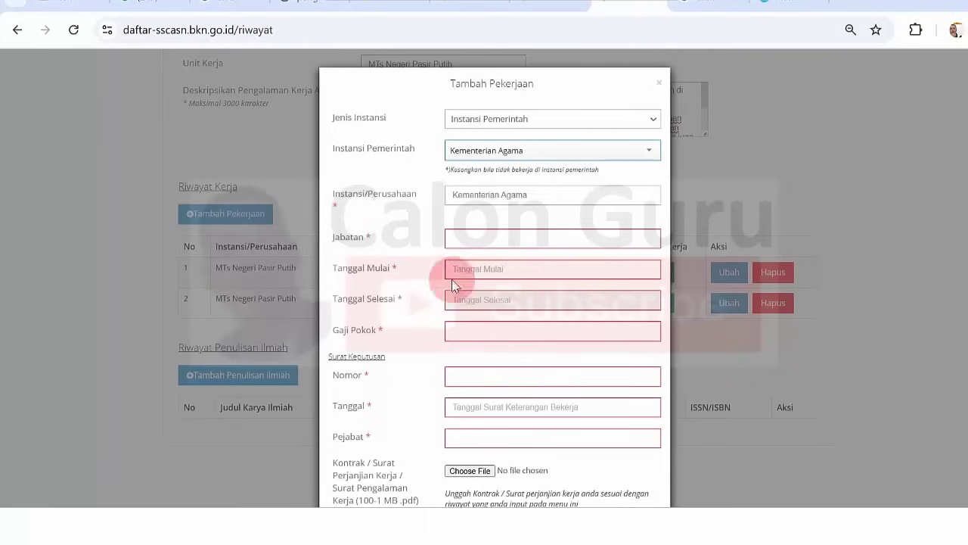
triple_click(501, 193)
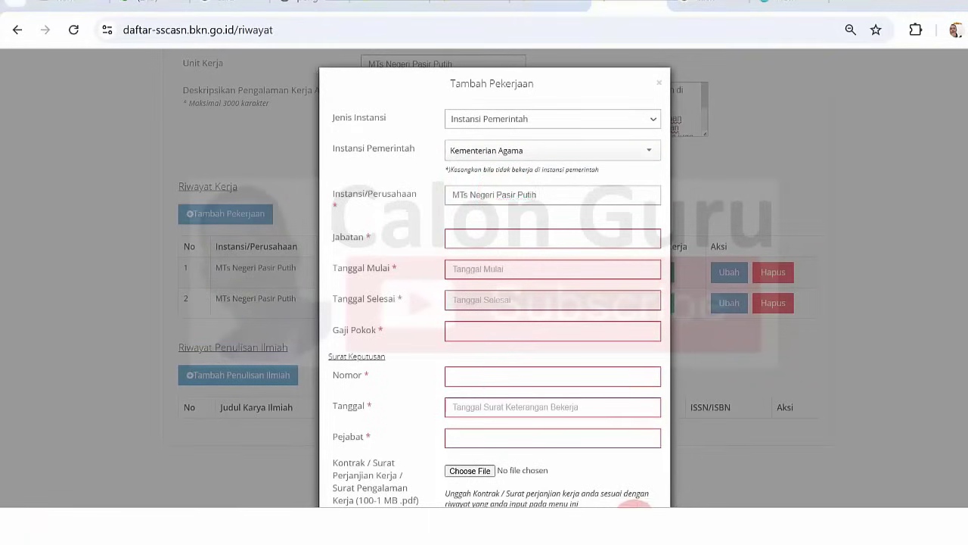
Enter Jabatan 'Staf Administrasi Perkantoran' copied from row 3 of the Word table.
key(alt+Tab)
drag(252, 282, 362, 304)
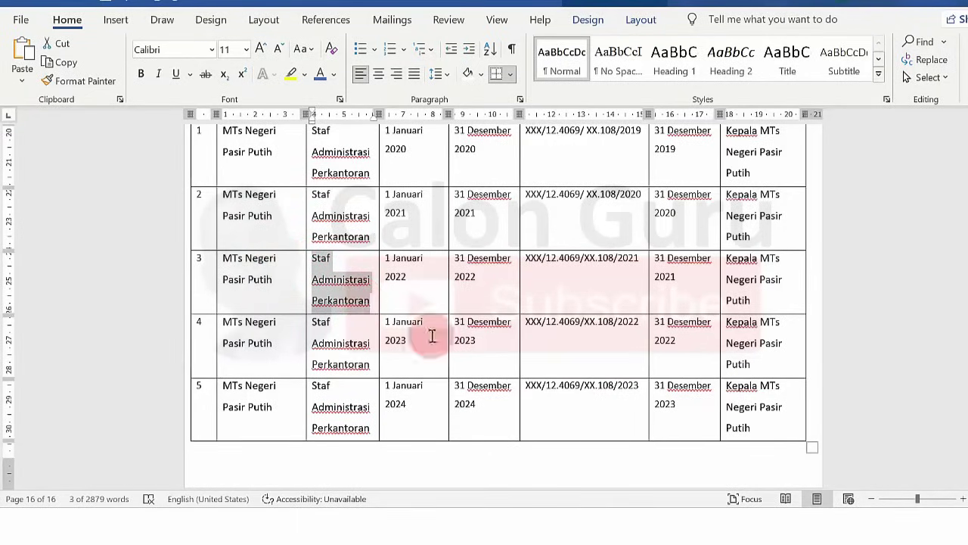
key(alt+Tab)
click(502, 241)
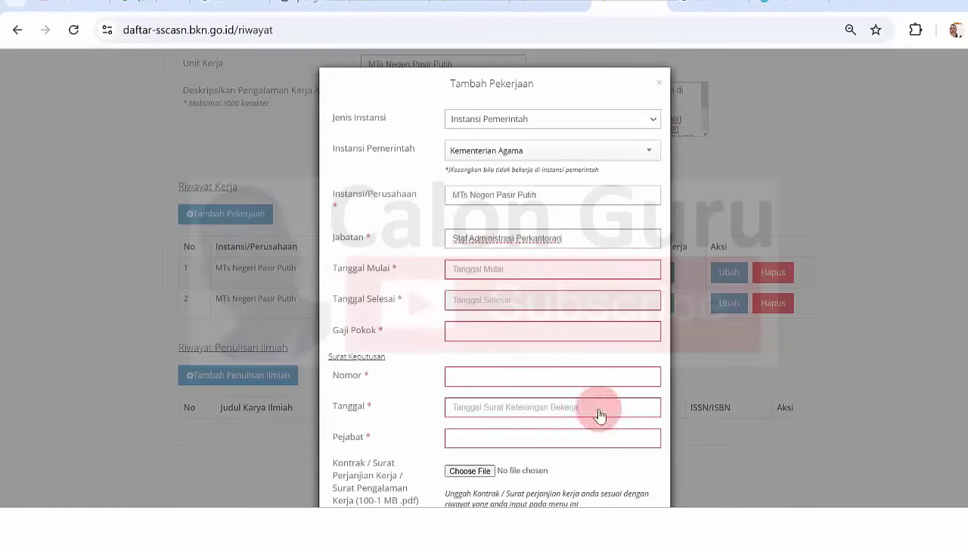
click(642, 454)
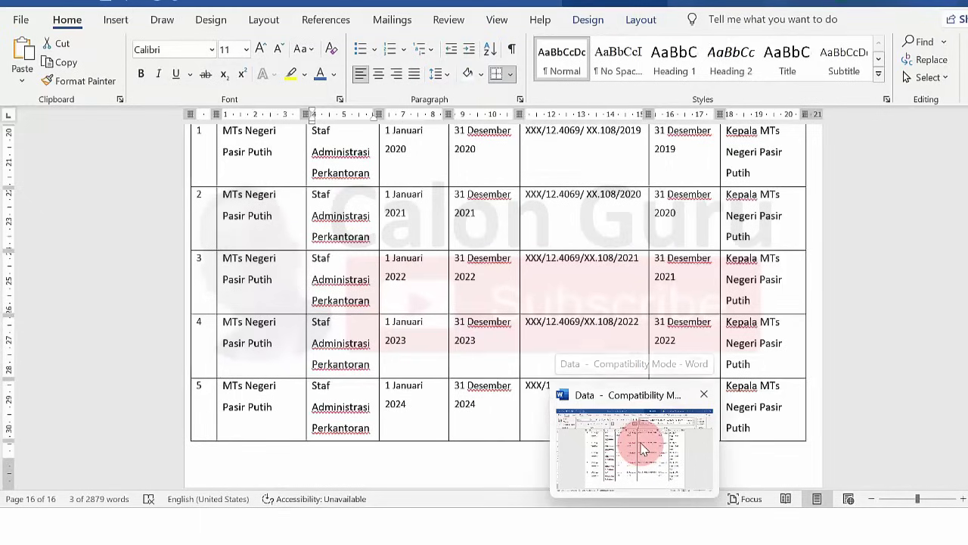
mouse_move(666, 500)
click(598, 450)
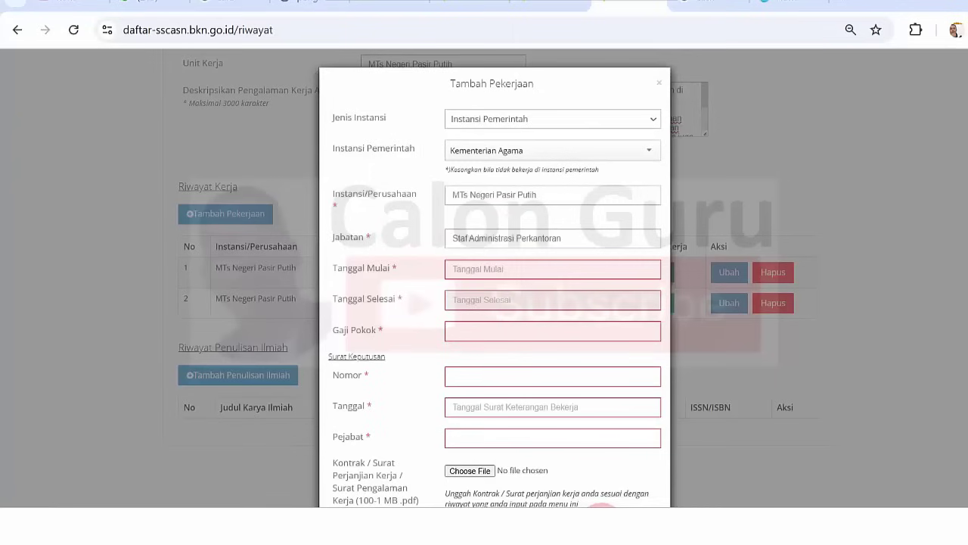
Set the entry's period from 01-01-2022 to 31-12-2022 and bring the Word table forward.
click(488, 270)
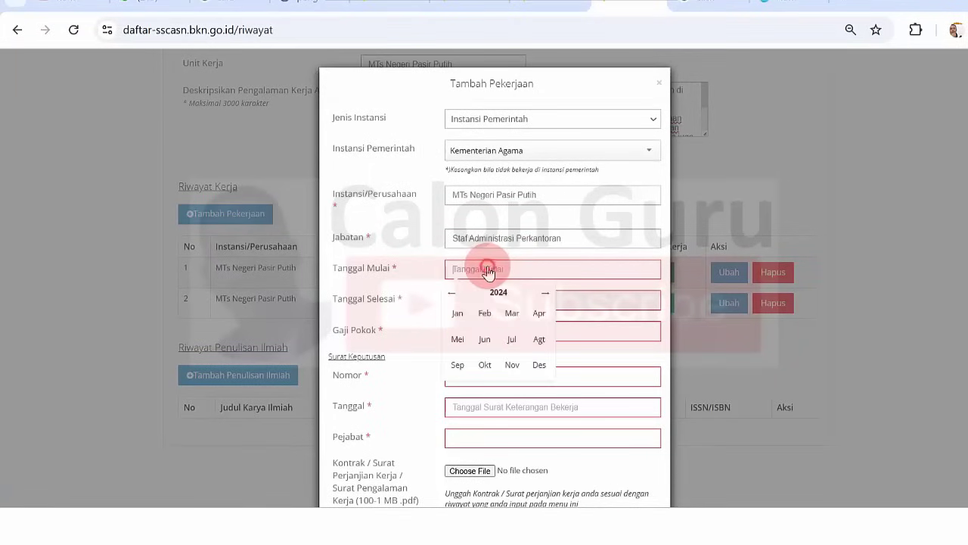
click(461, 314)
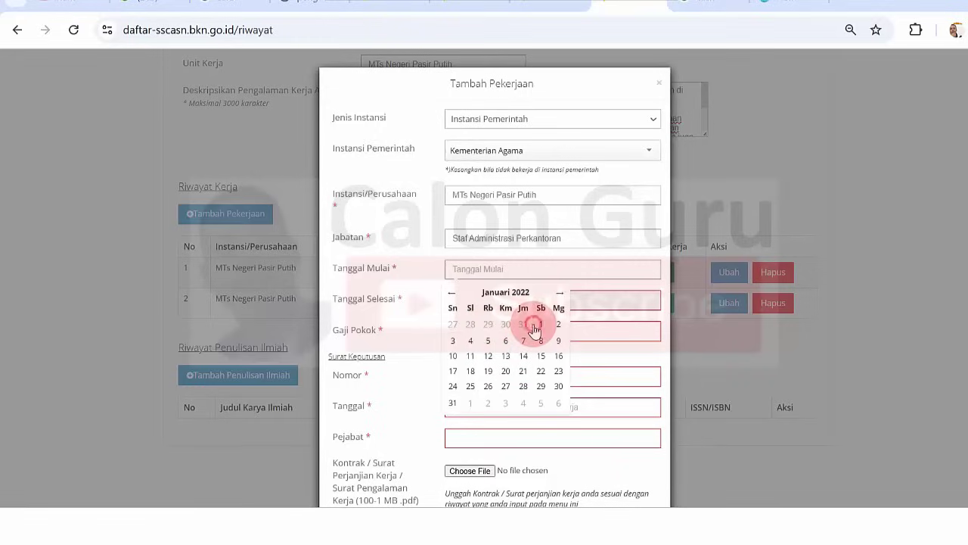
click(539, 325)
click(497, 303)
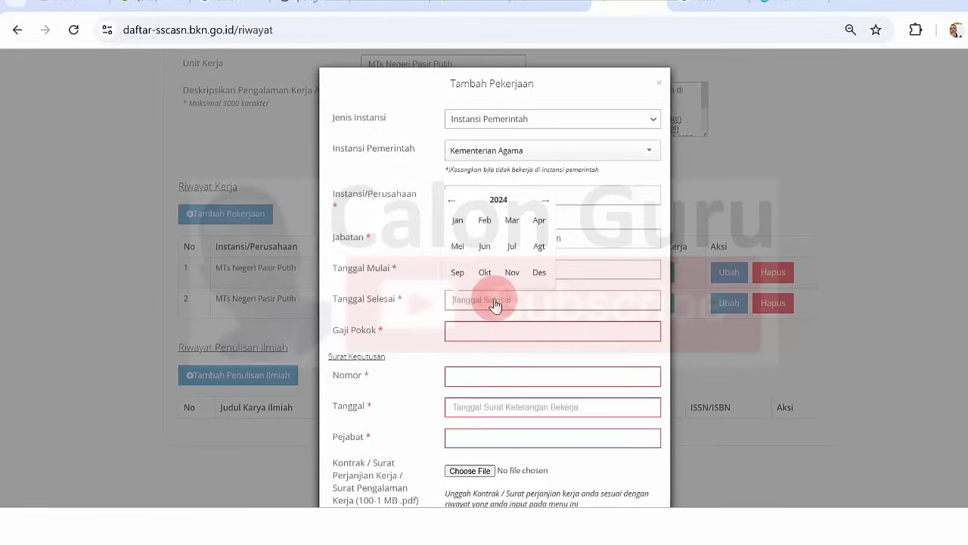
click(454, 202)
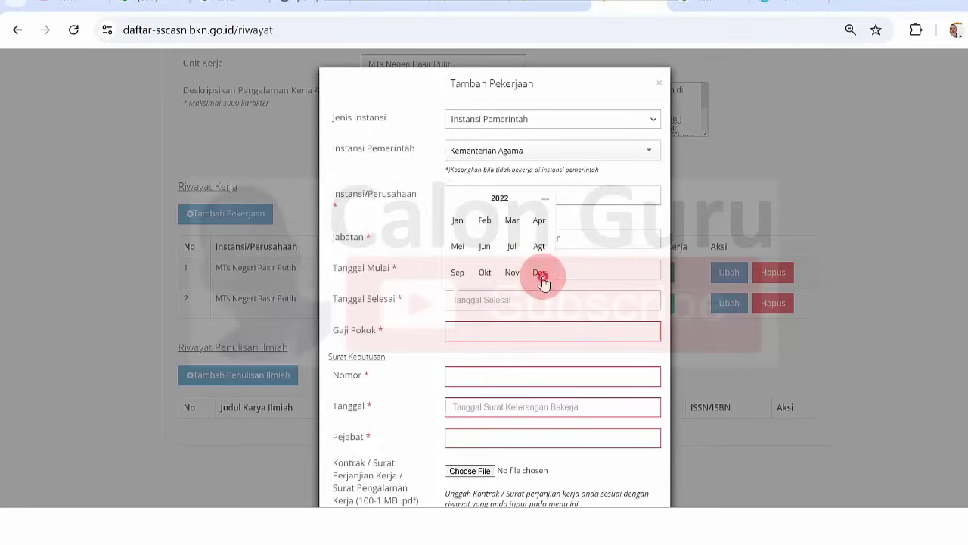
click(540, 274)
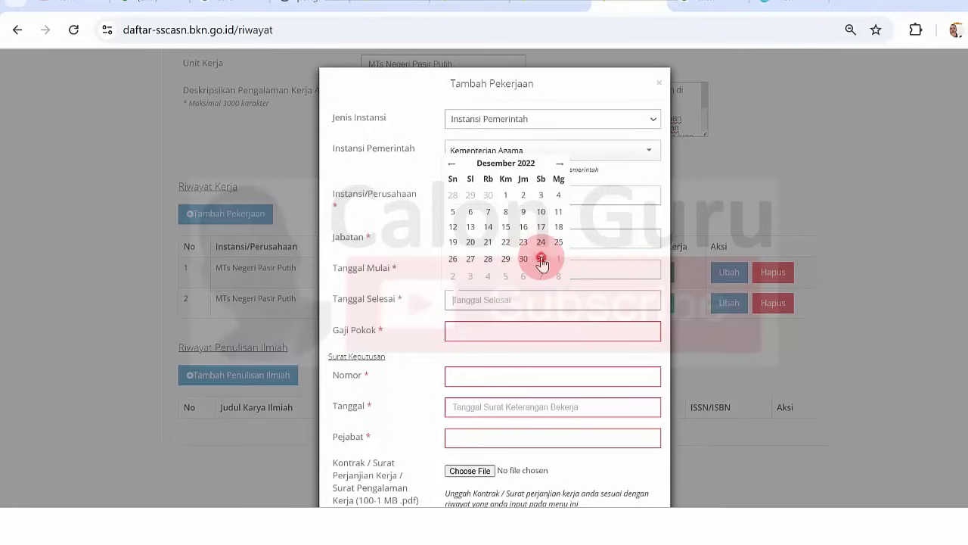
click(541, 259)
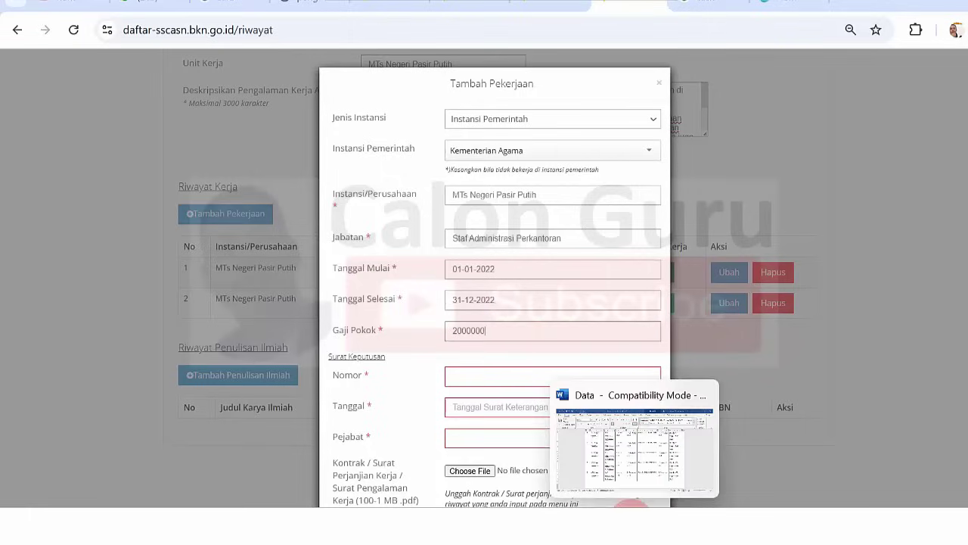
click(634, 522)
Enter SK number XXX/12.4069/XX.108/2021 and SK date 01-12-2021.
drag(529, 260, 641, 260)
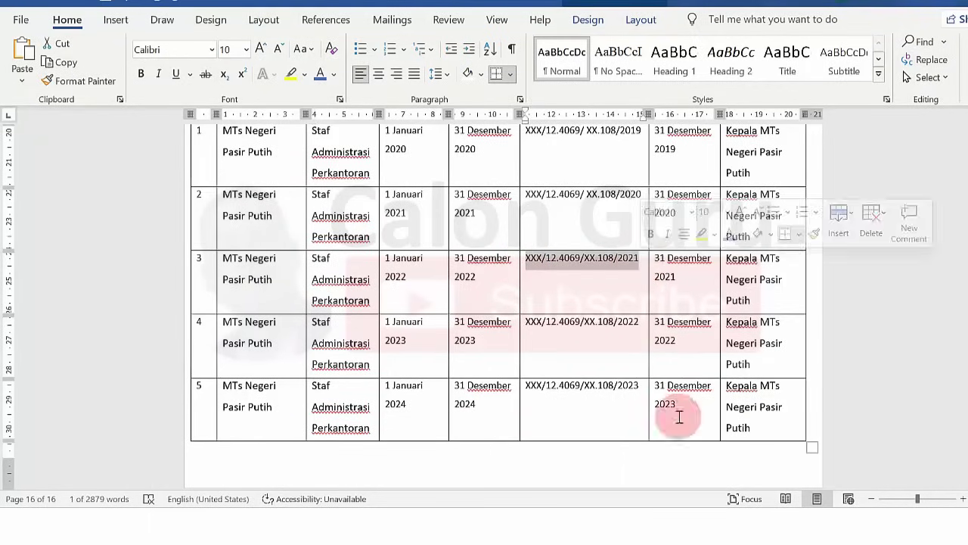
click(605, 522)
click(517, 371)
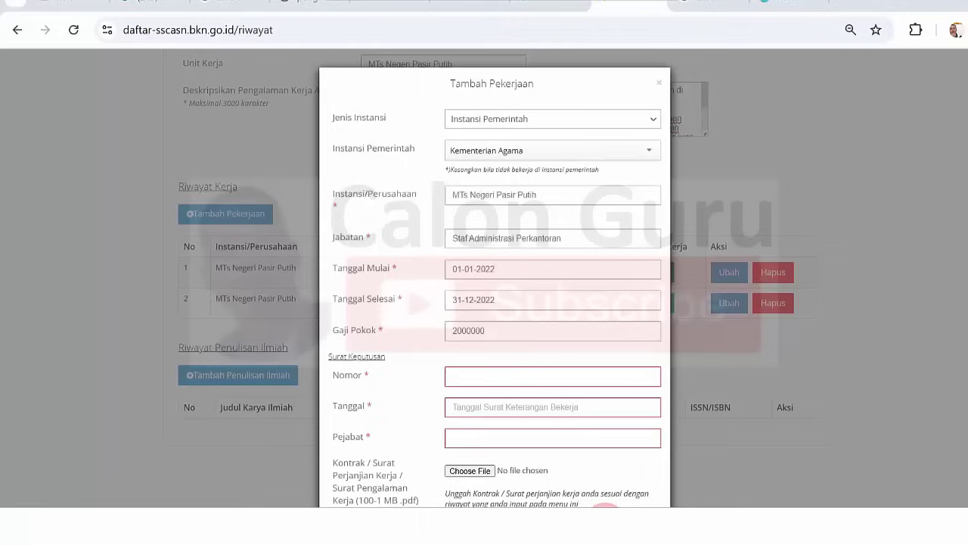
click(538, 406)
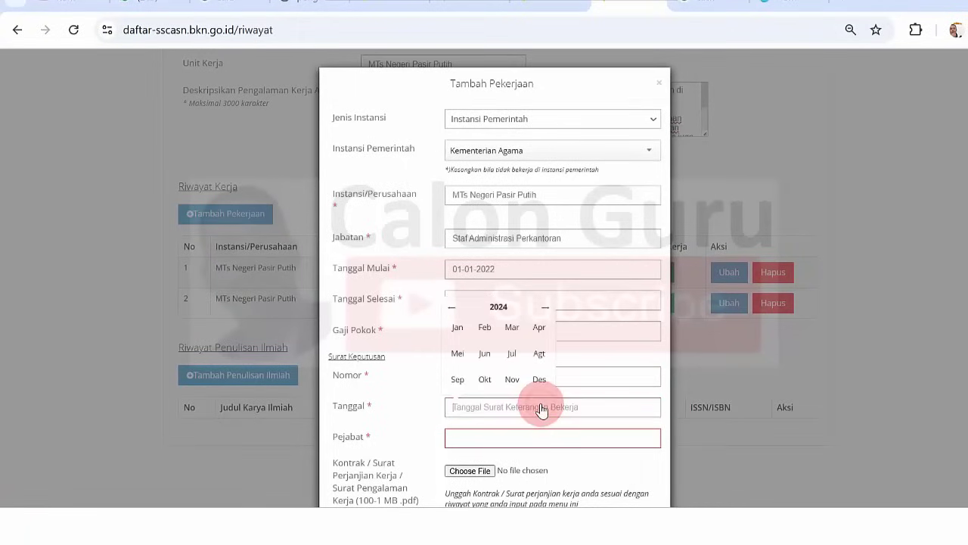
click(454, 308)
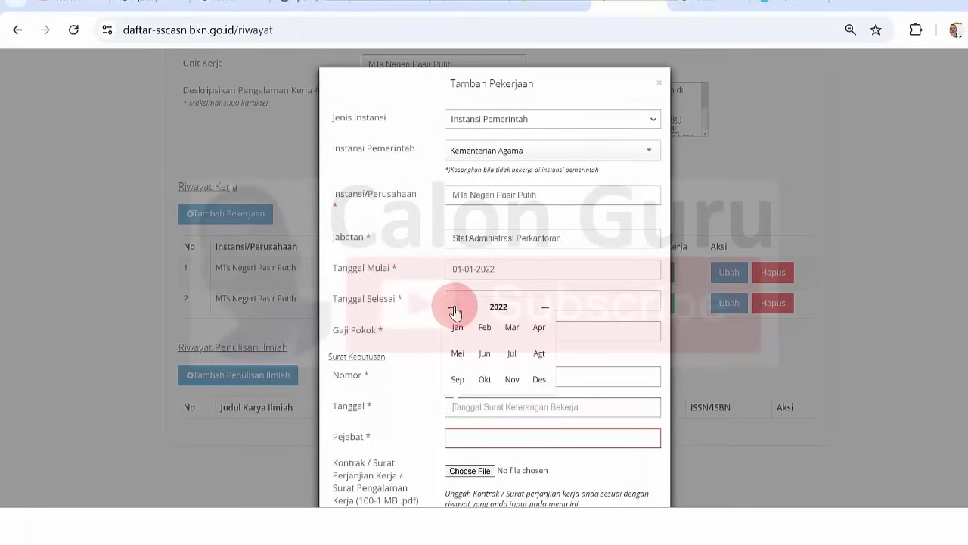
click(540, 378)
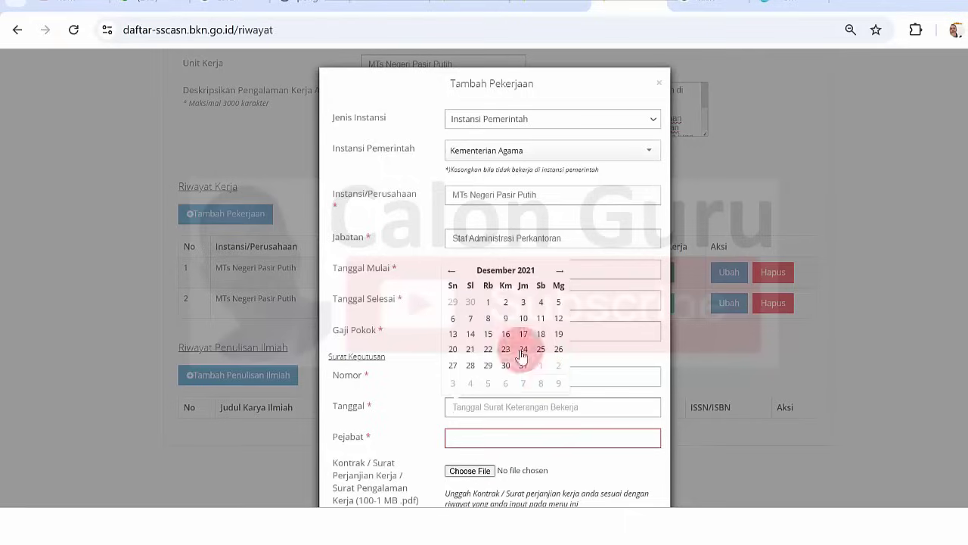
click(488, 300)
Fill the signing official with Kepala MTs Negeri Pasir Putih from the Word table.
click(518, 439)
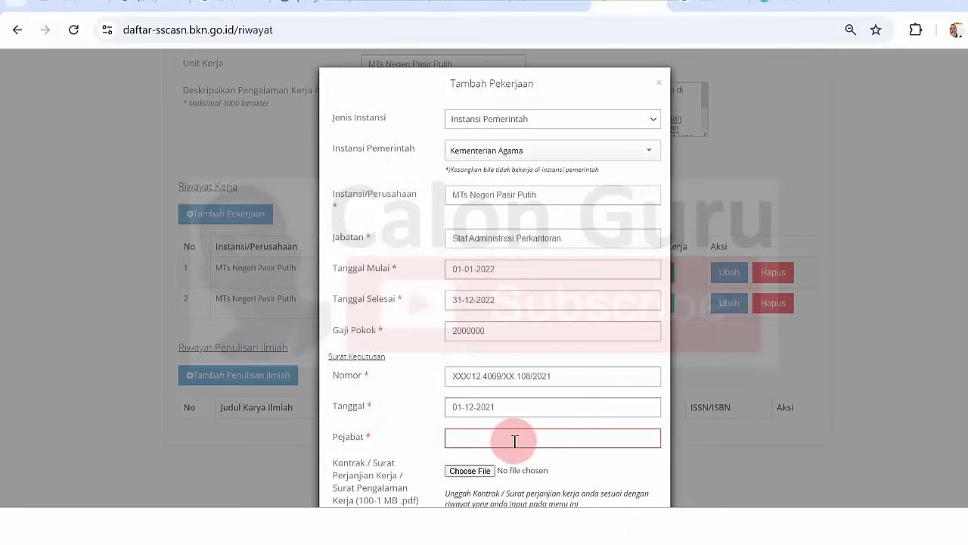
click(703, 454)
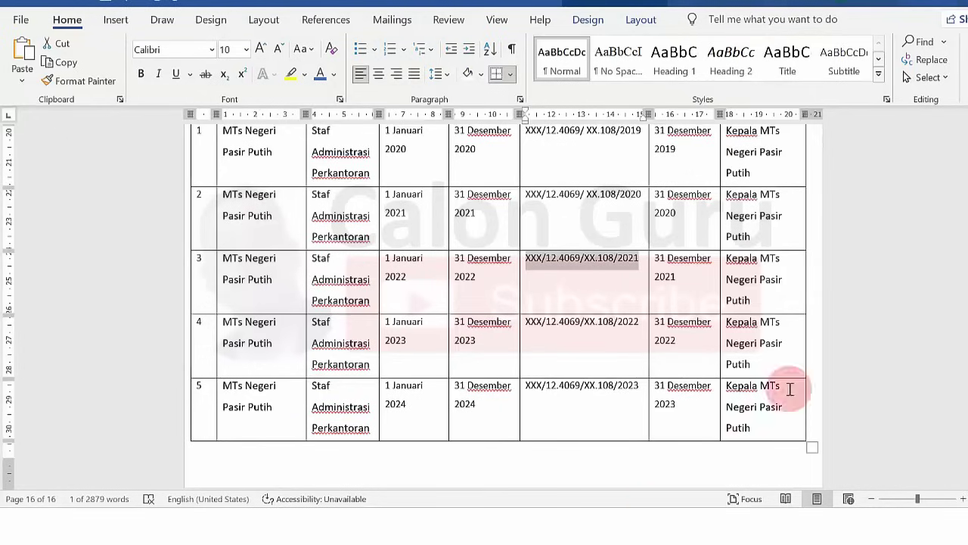
drag(732, 258, 752, 302)
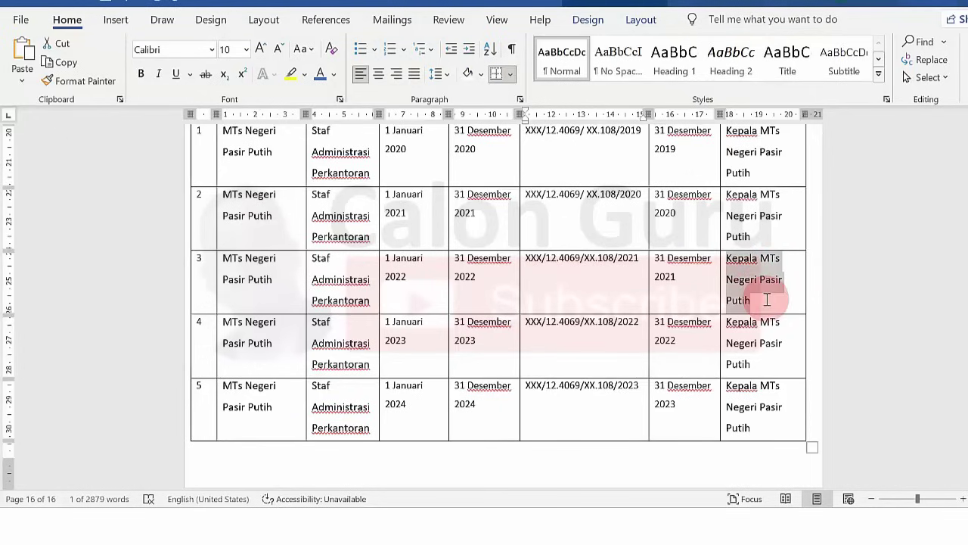
click(612, 507)
click(502, 437)
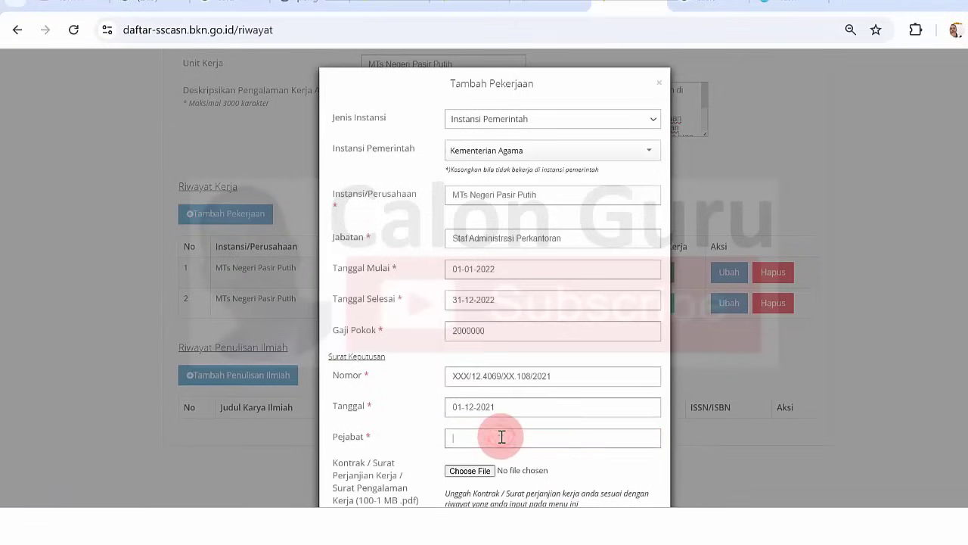
Attach SK 2022.pdf, save the 2022 entry and acknowledge the success message.
click(479, 471)
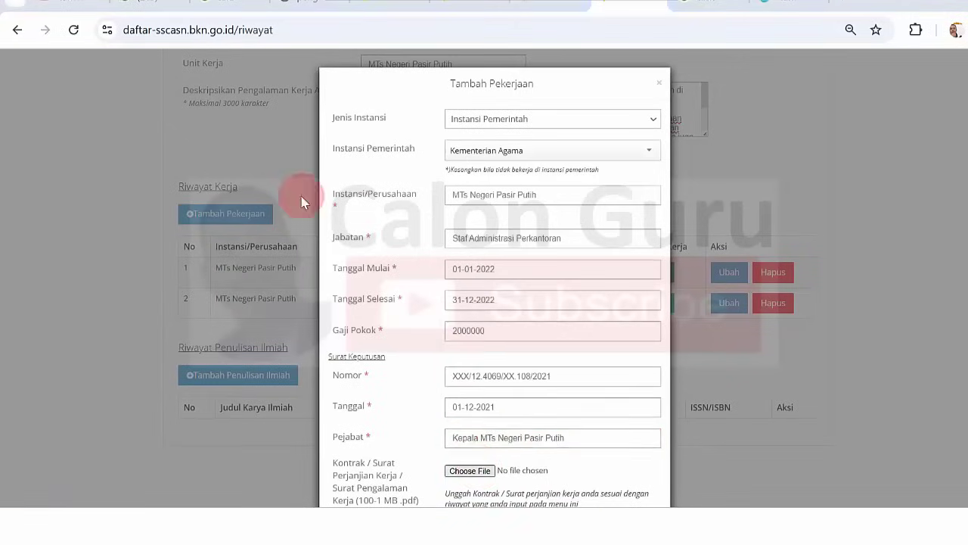
click(261, 172)
click(865, 403)
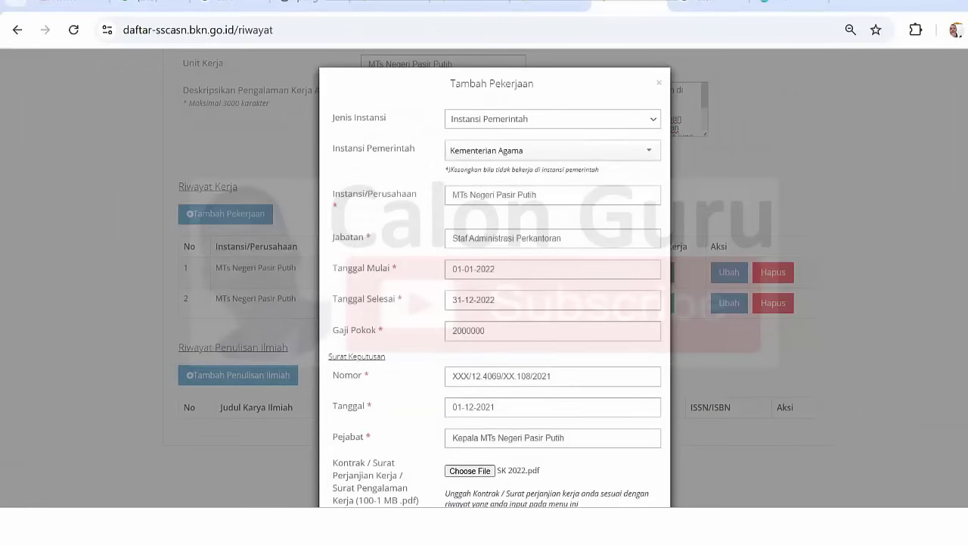
scroll(667, 392, down, 2)
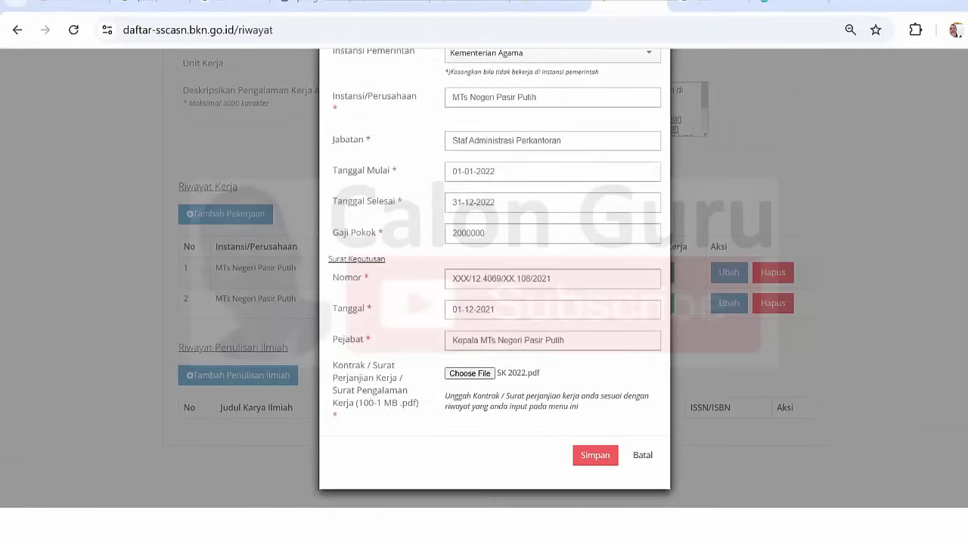
click(602, 455)
click(643, 149)
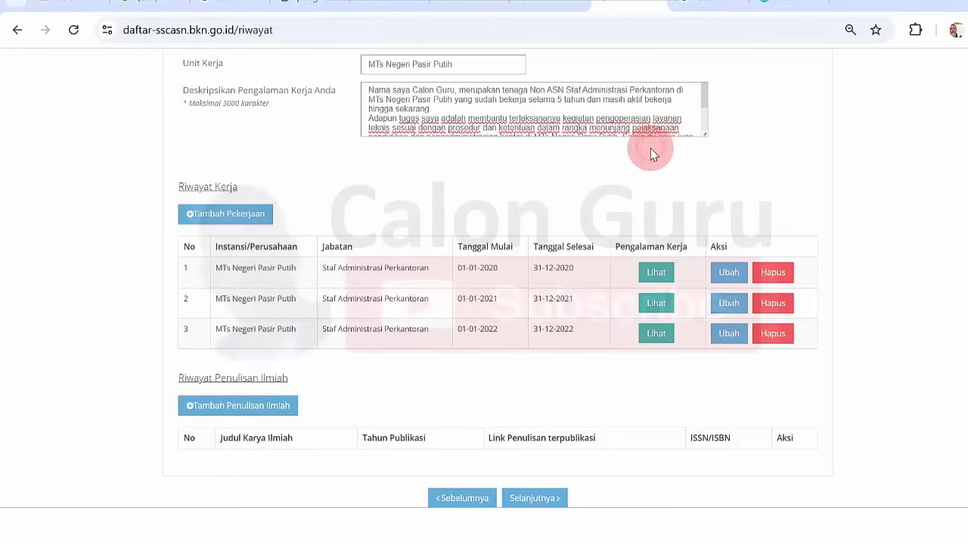
Start a new work entry with Instansi Pemerintah and Kementerian Agama.
click(248, 219)
click(509, 124)
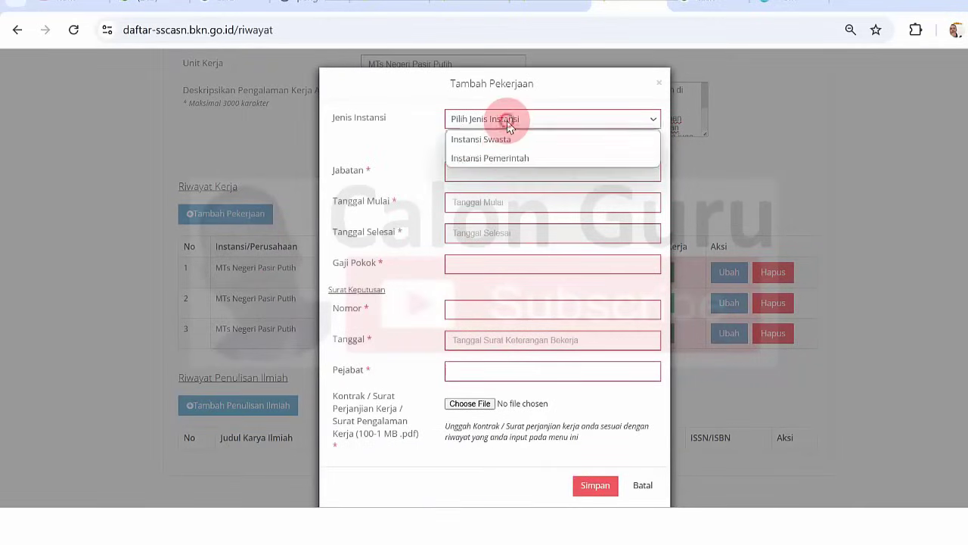
click(506, 161)
click(520, 154)
text(an Agama)
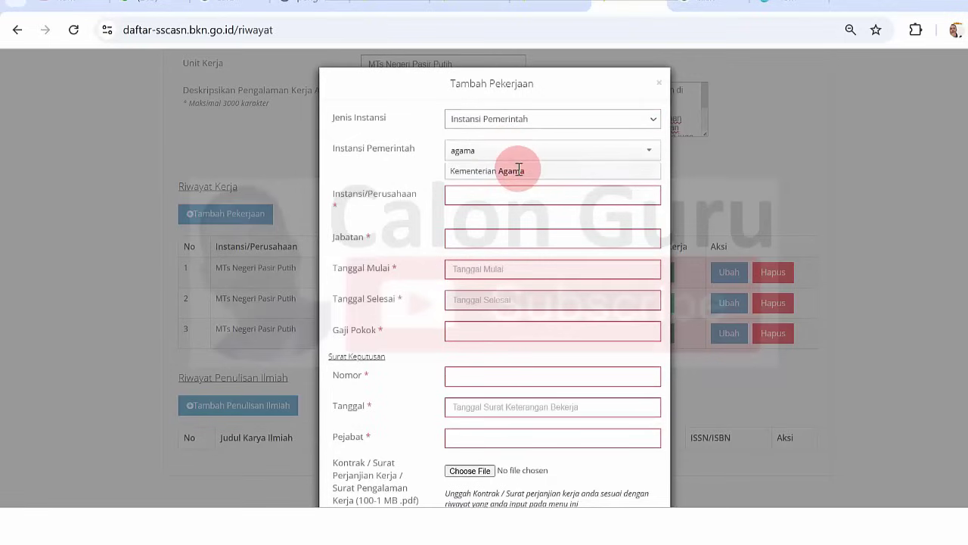
click(521, 164)
click(495, 283)
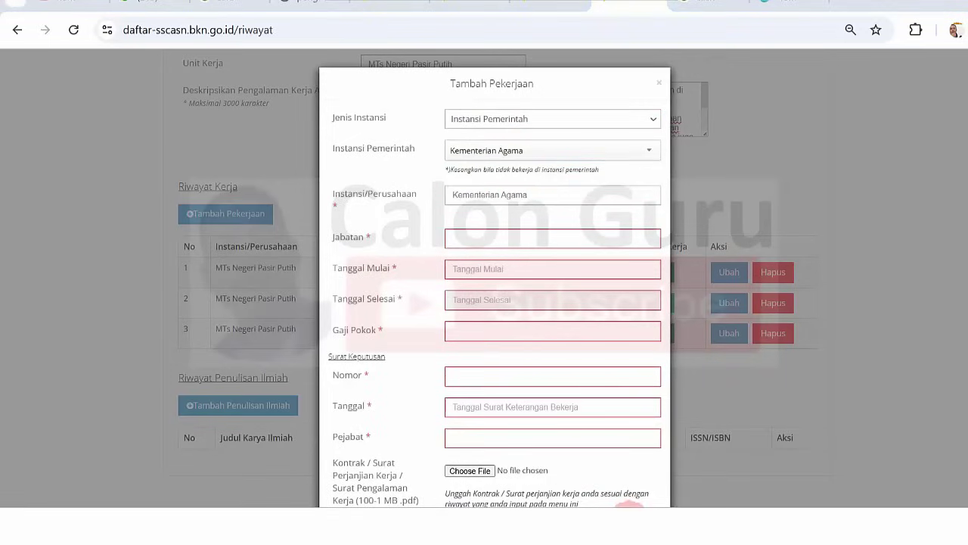
Fill the institution and Jabatan from row 4 of the Word table.
key(alt+Tab)
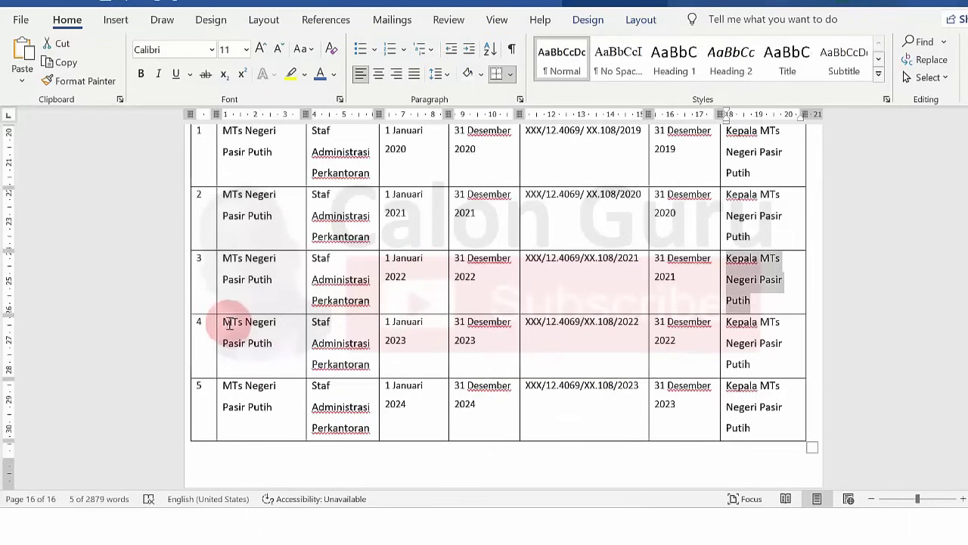
drag(225, 323, 272, 345)
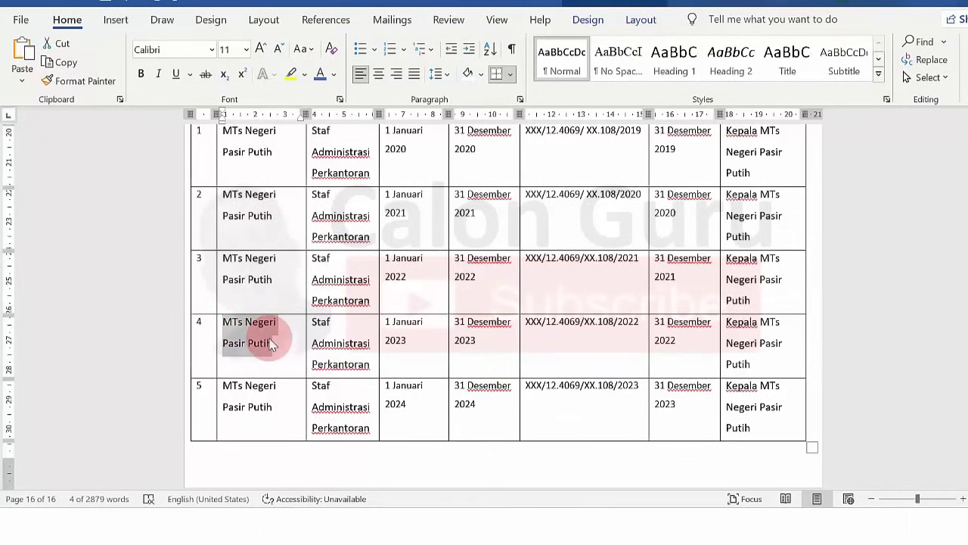
key(alt+Tab)
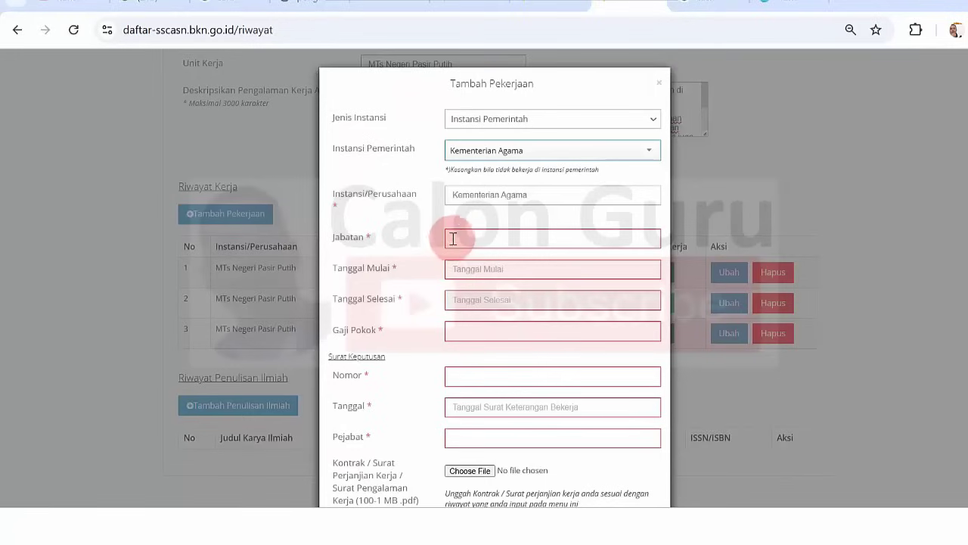
click(457, 238)
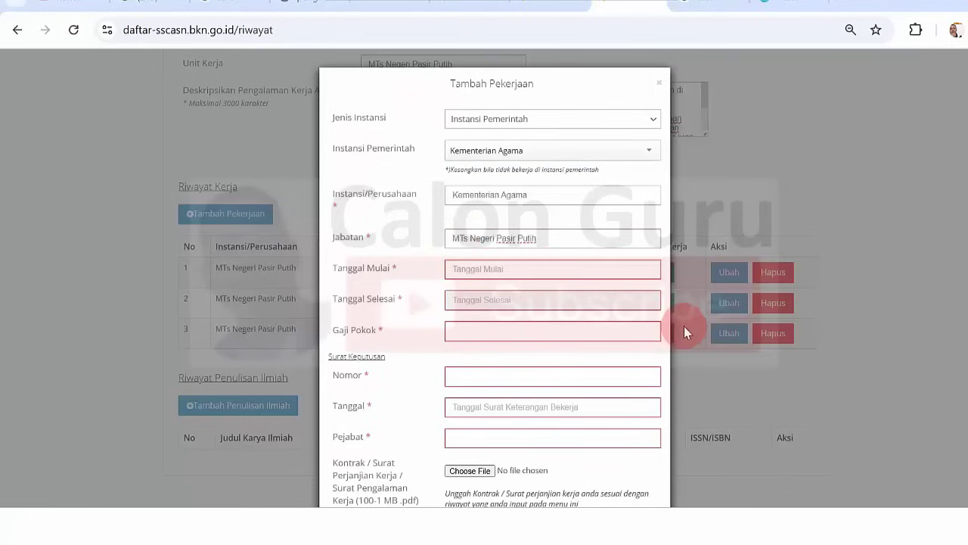
mouse_move(640, 505)
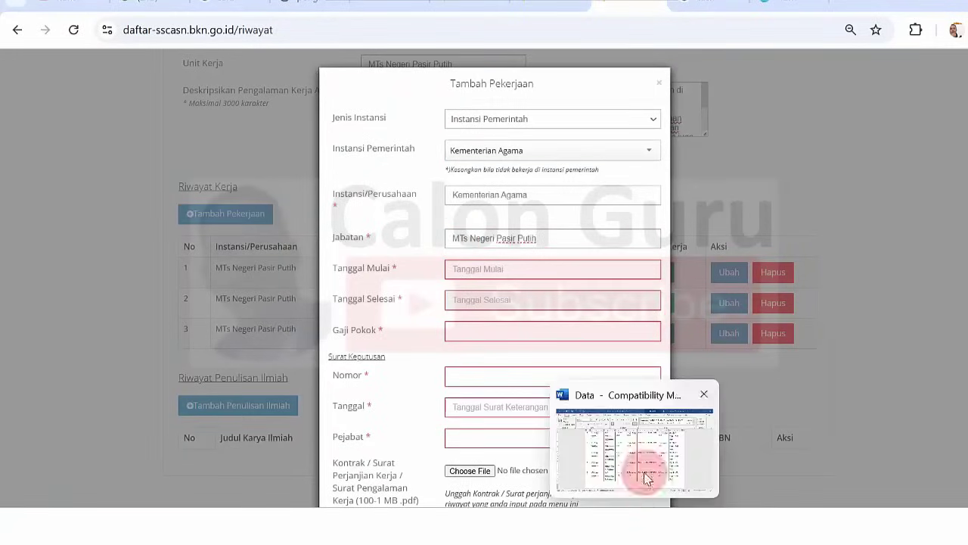
click(643, 475)
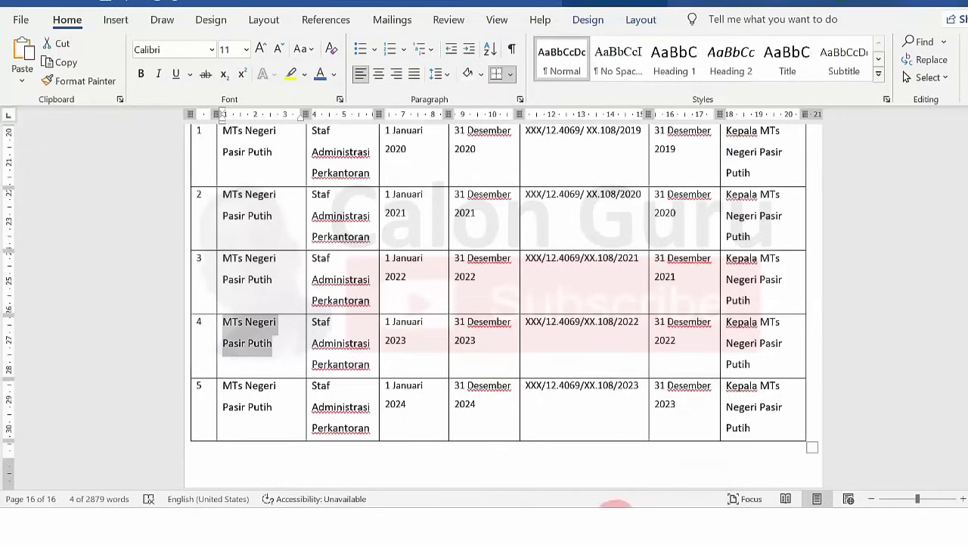
click(609, 505)
Set the period from 01-01-2023 to 31-12-2023.
click(504, 269)
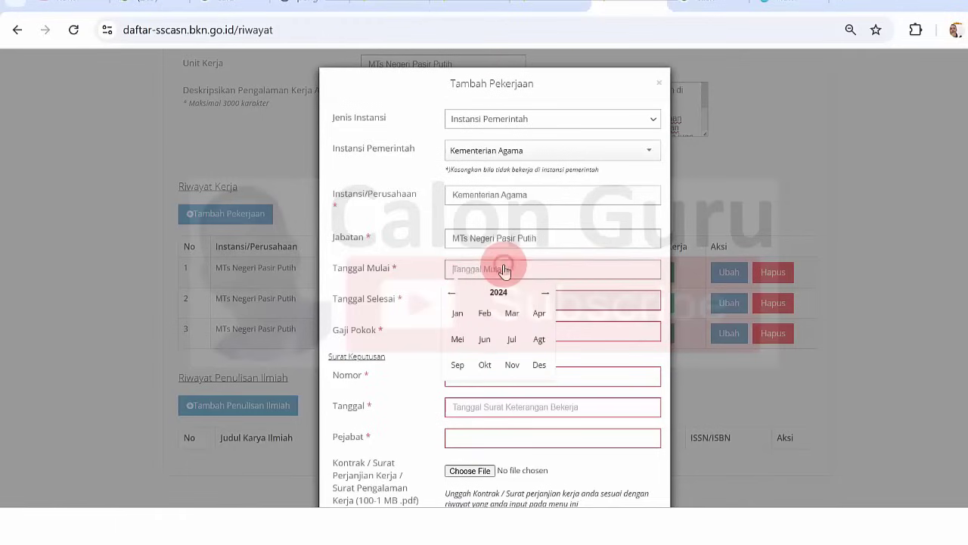
click(460, 313)
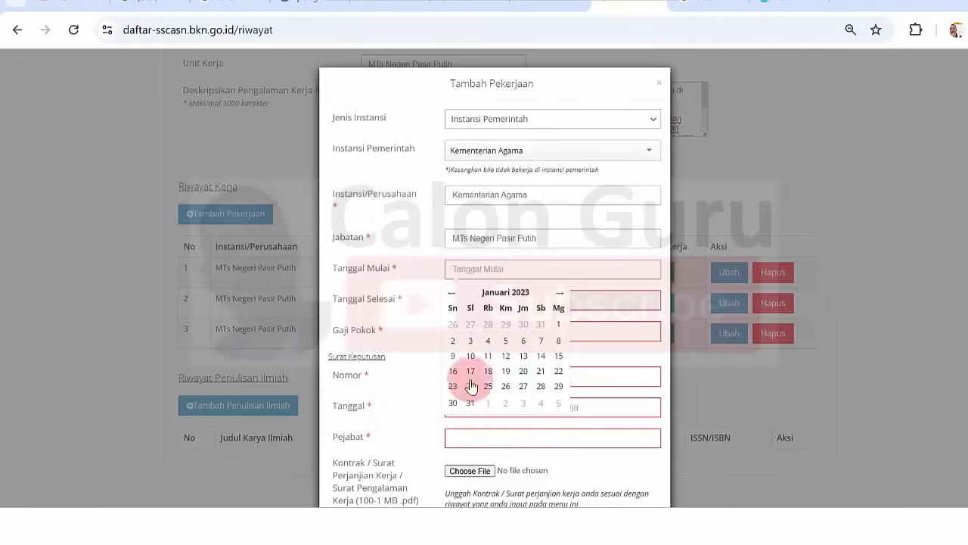
click(557, 326)
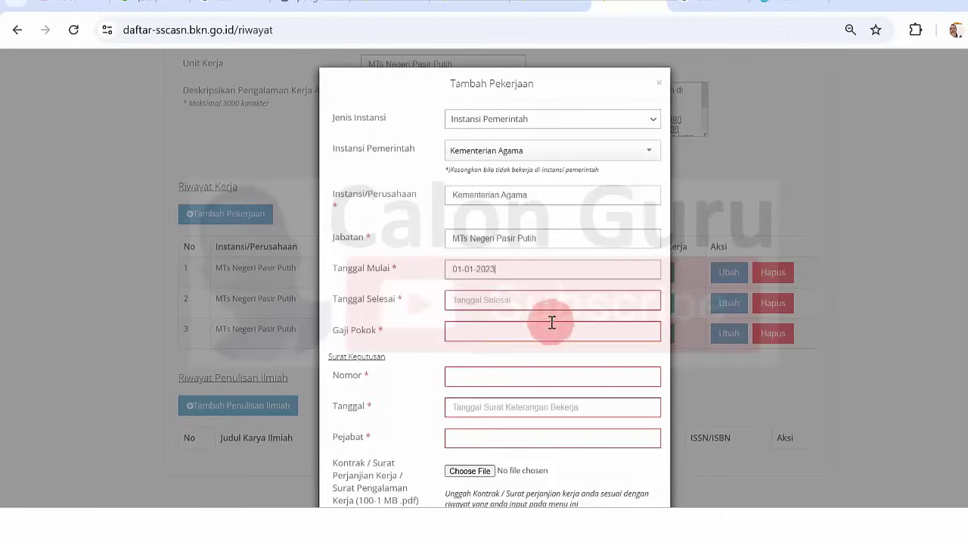
click(498, 301)
click(485, 220)
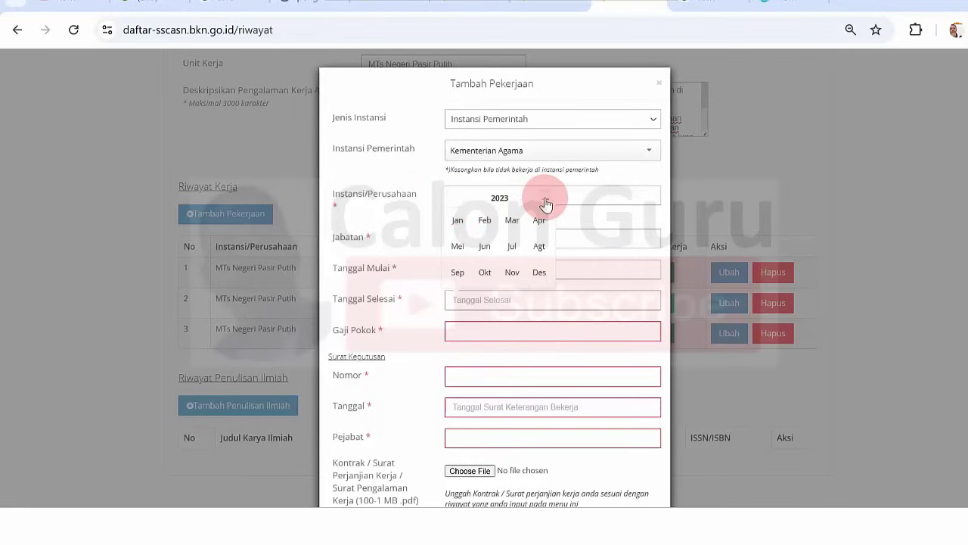
click(542, 272)
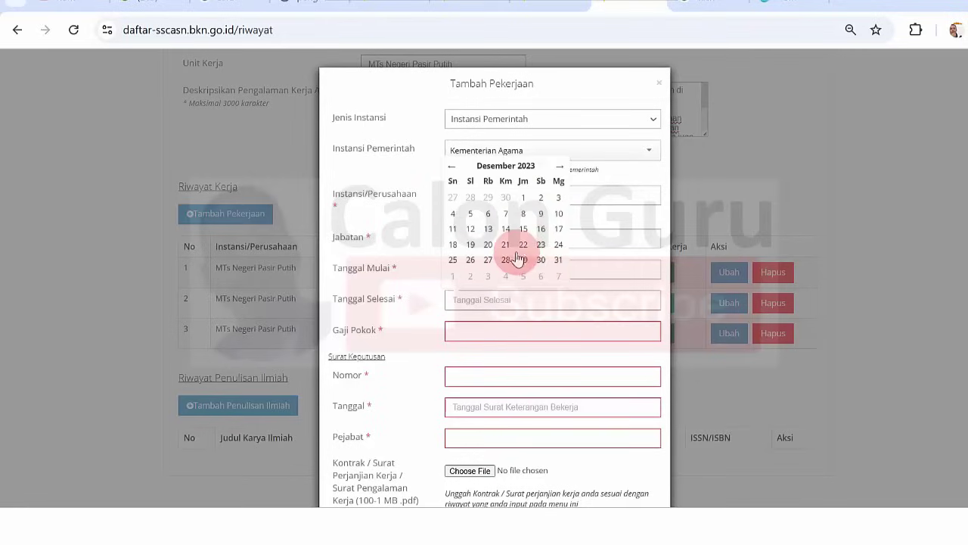
click(558, 260)
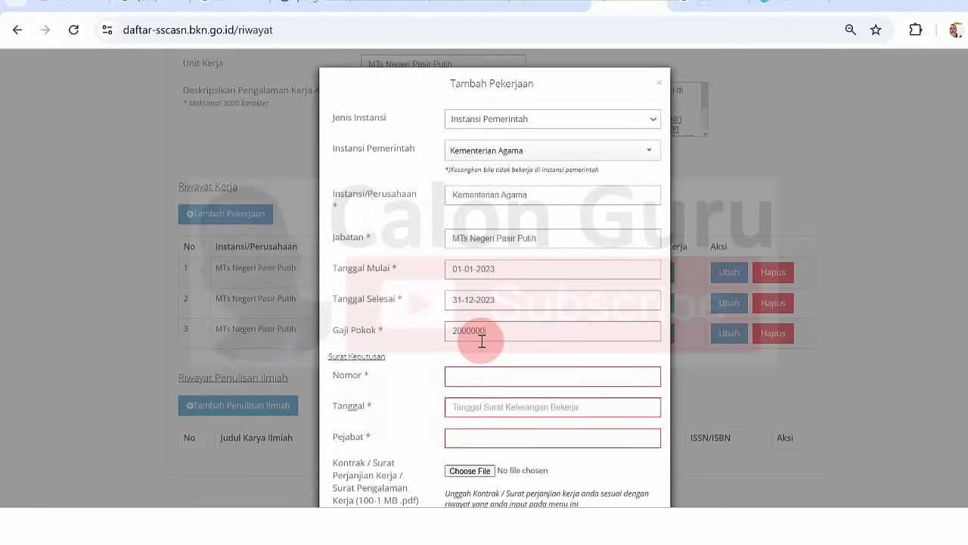
Paste SK number XXX/12.4069/XX.108/2022 from Word into the Nomor field.
key(alt+Tab)
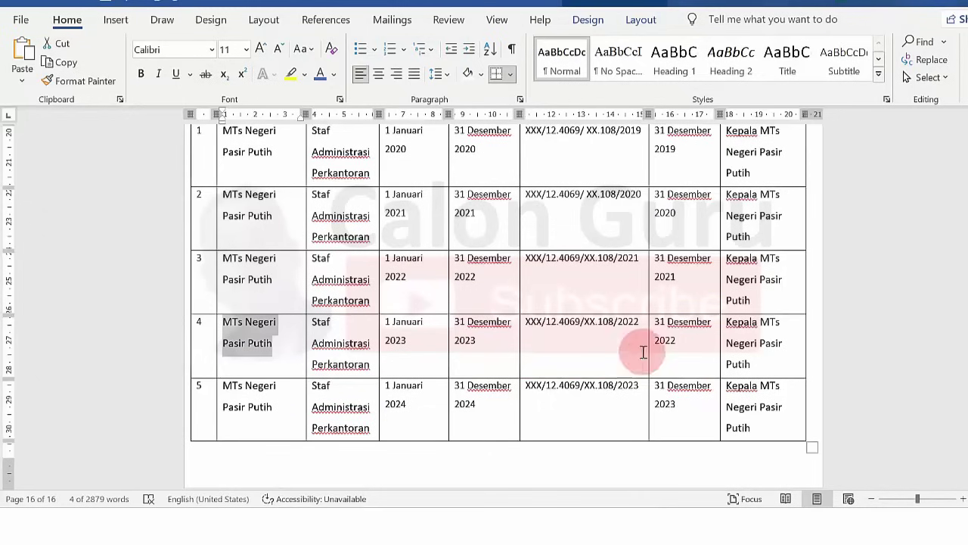
drag(530, 324, 628, 327)
key(ctrl+c)
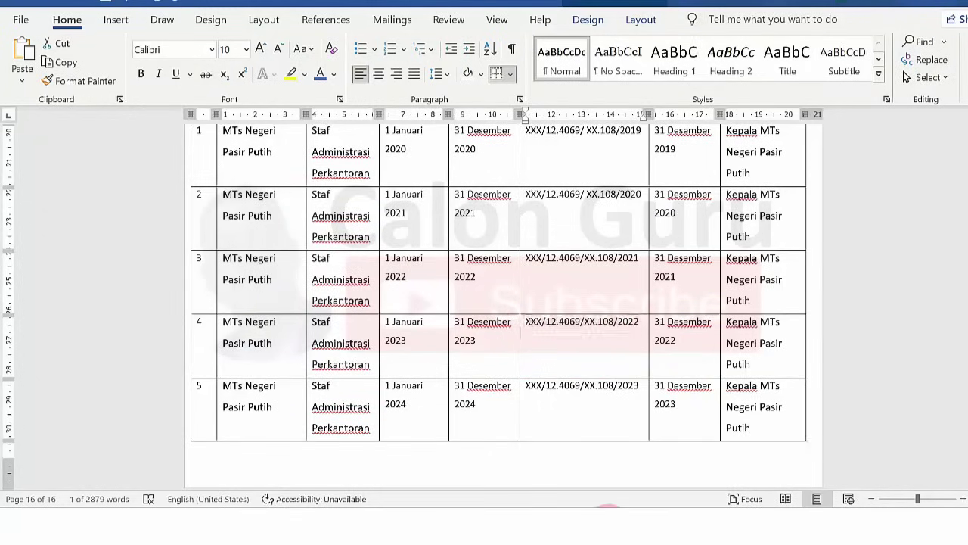
key(alt+Tab)
click(470, 377)
key(ctrl+v)
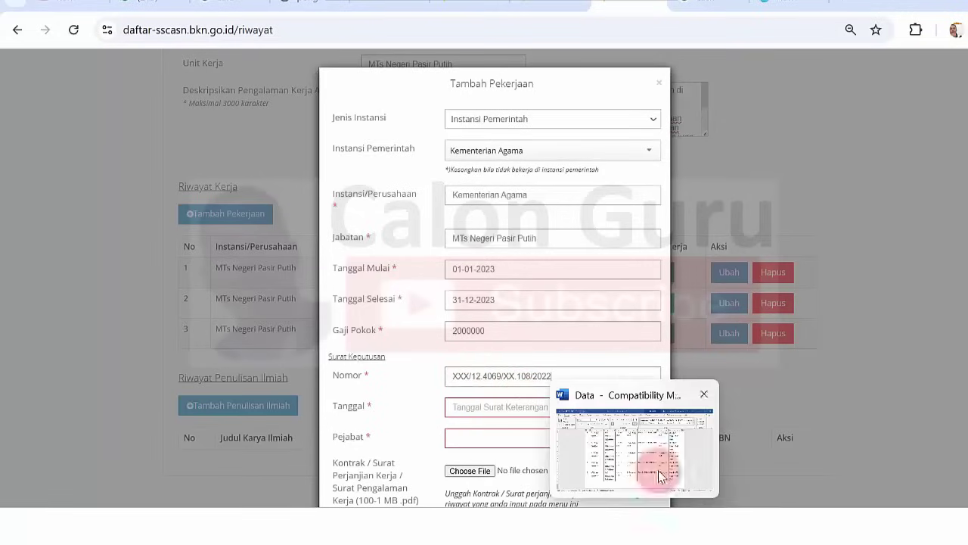
Set the SK date to 31-12-2022.
click(658, 469)
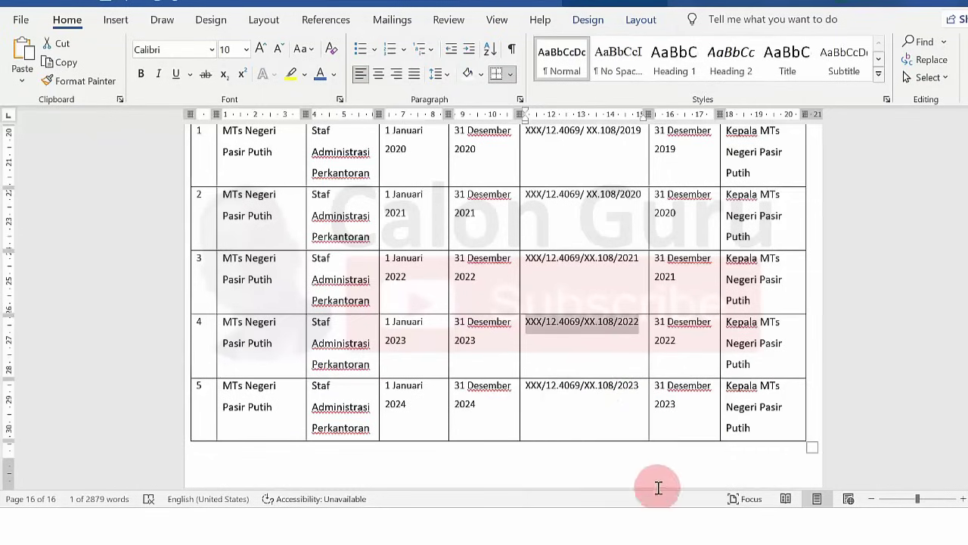
click(605, 530)
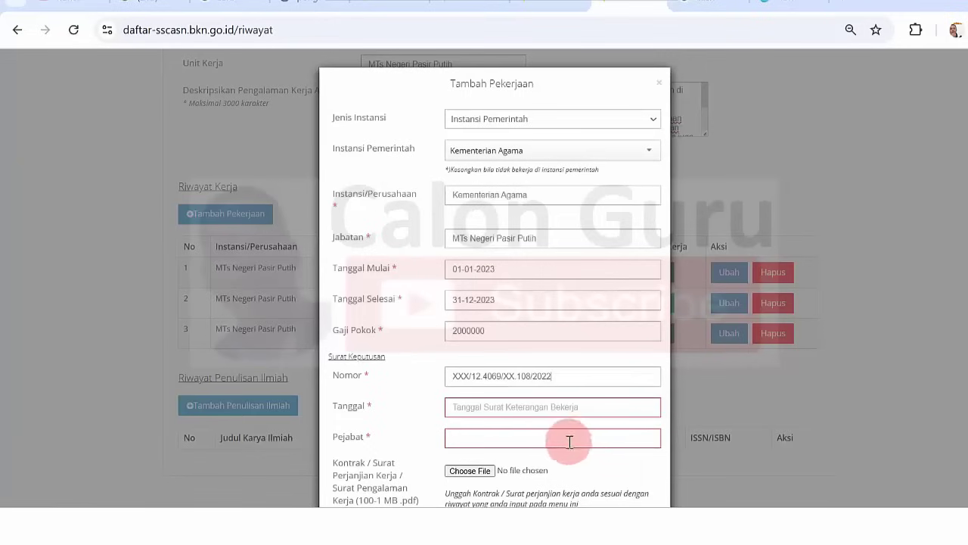
click(540, 407)
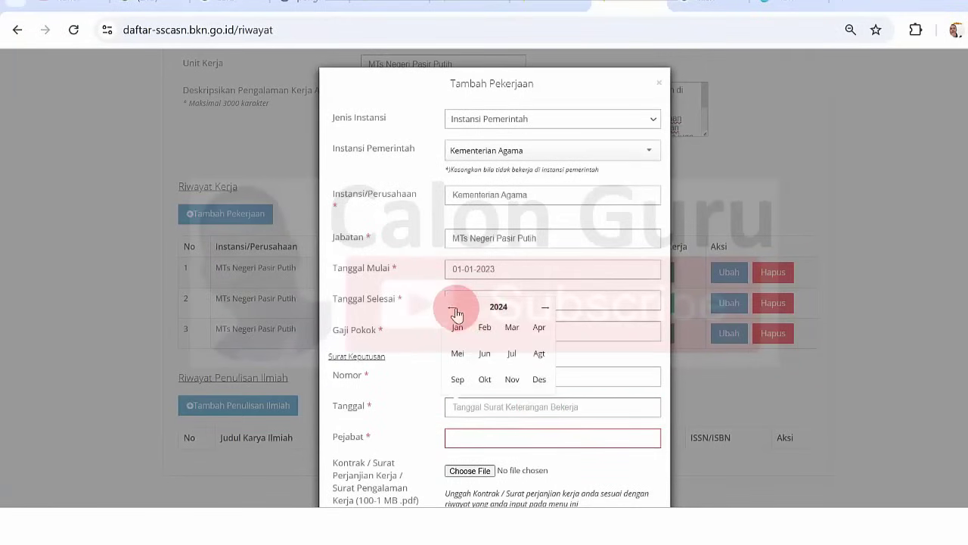
click(538, 381)
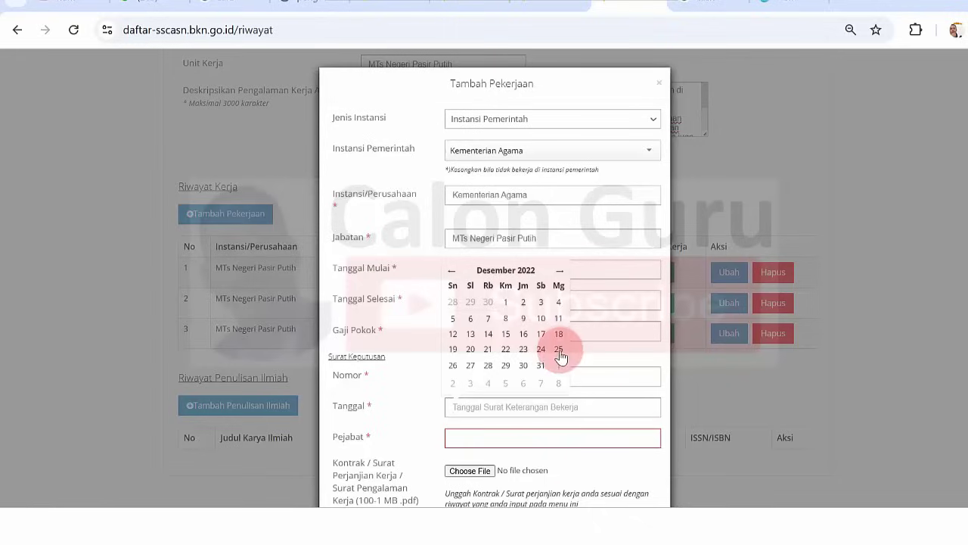
click(541, 366)
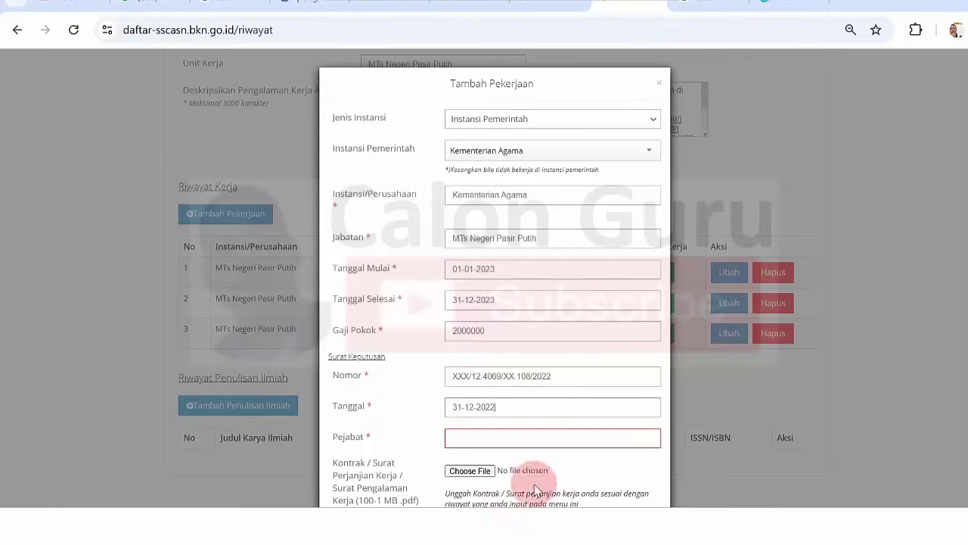
Fill Pejabat with Kepala MTs Negeri Pasir Putih from row 4 of the Word table.
click(625, 511)
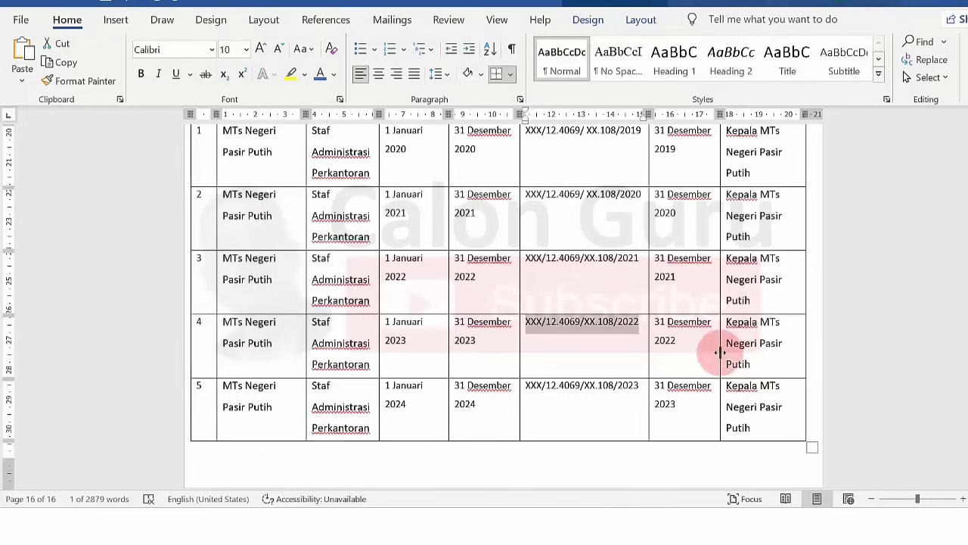
drag(731, 324, 755, 366)
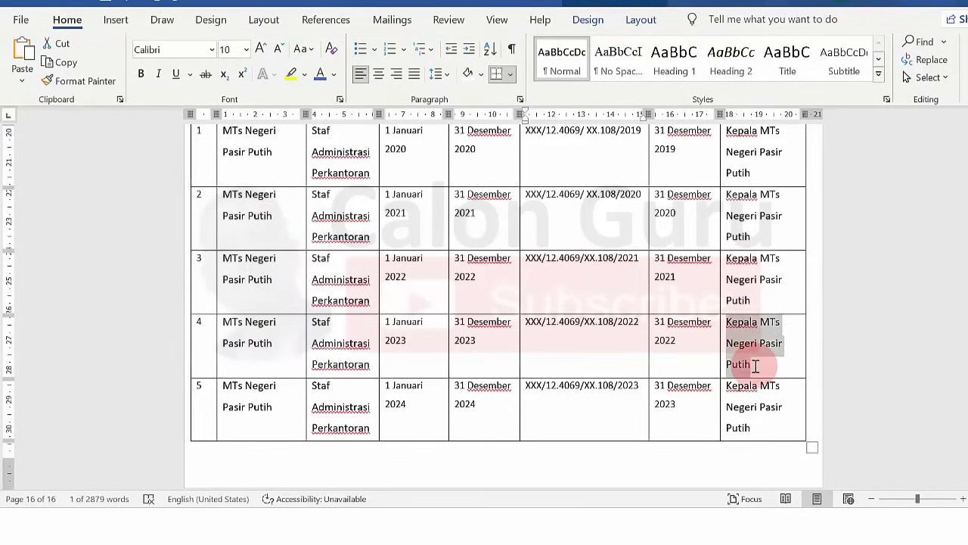
click(595, 512)
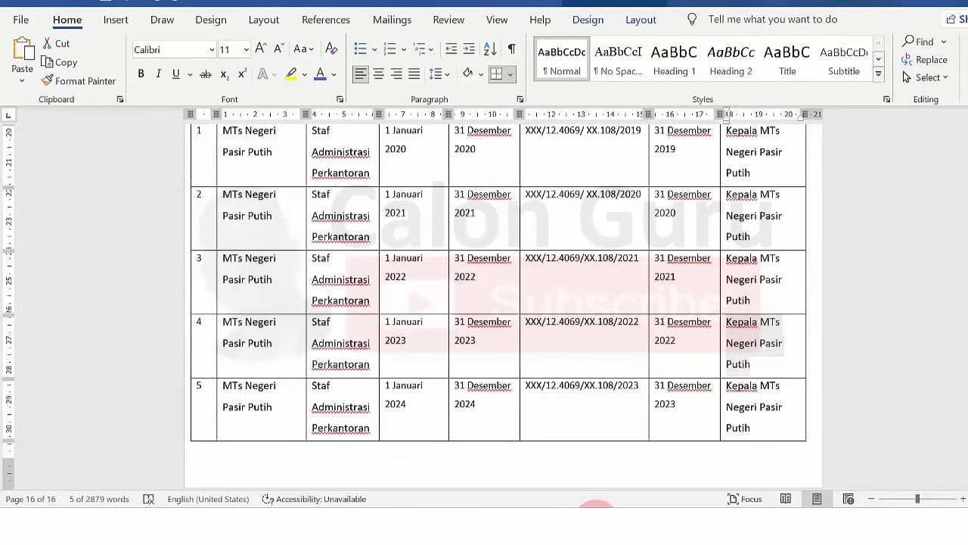
click(514, 435)
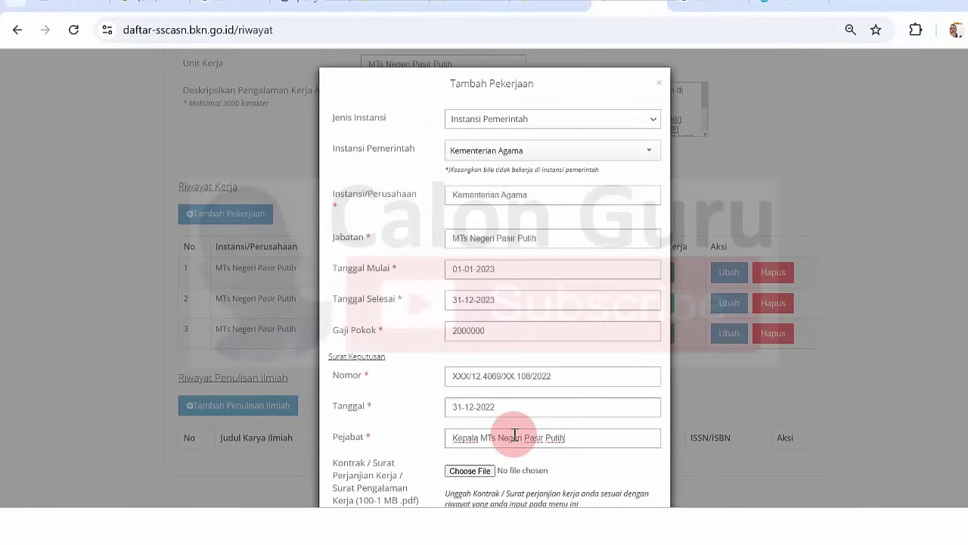
Attach SK 2023.pdf, save the 2023 entry and dismiss the confirmation.
click(470, 470)
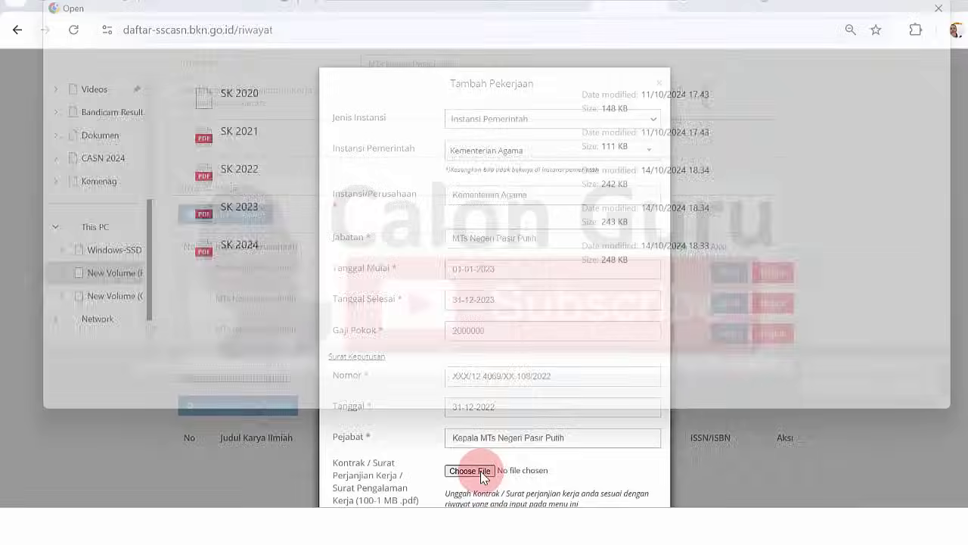
click(303, 215)
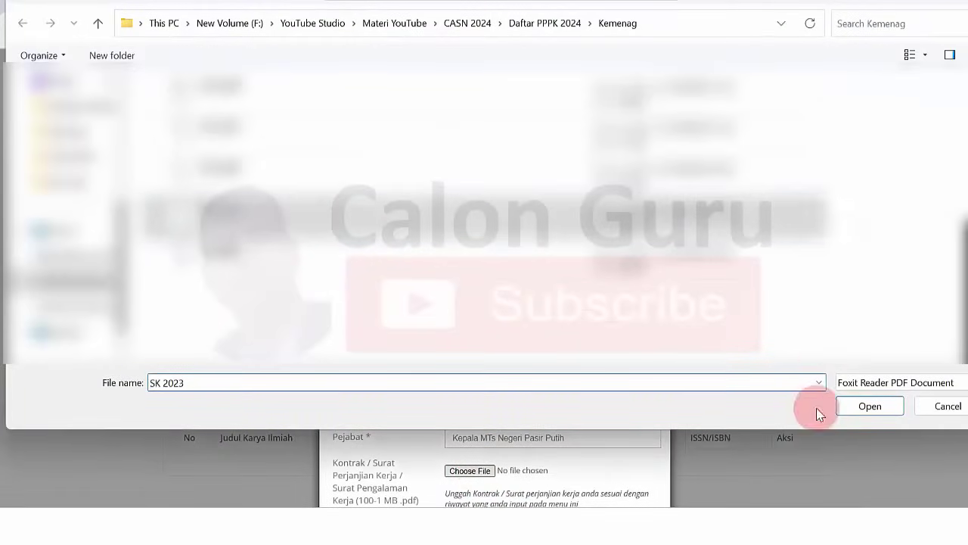
click(870, 406)
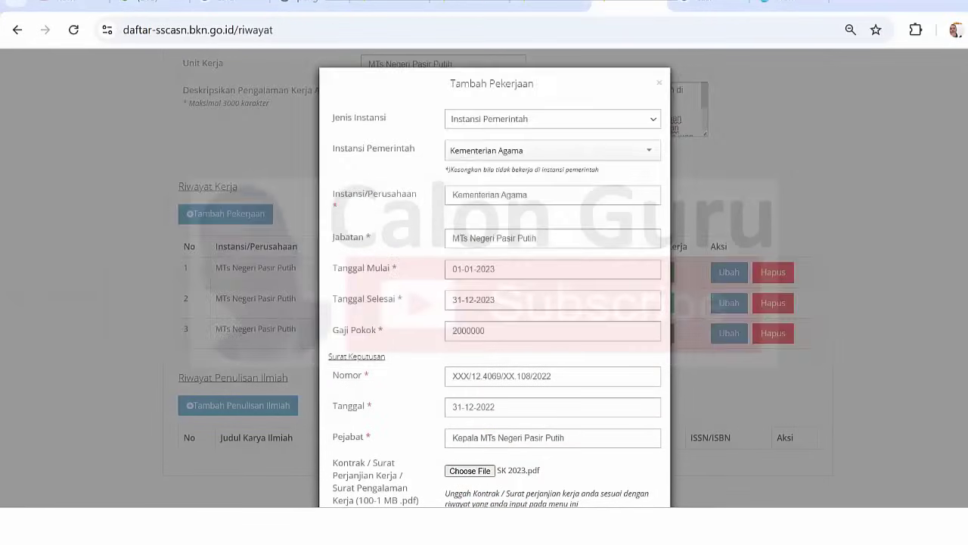
scroll(495, 302, down, 3)
click(596, 454)
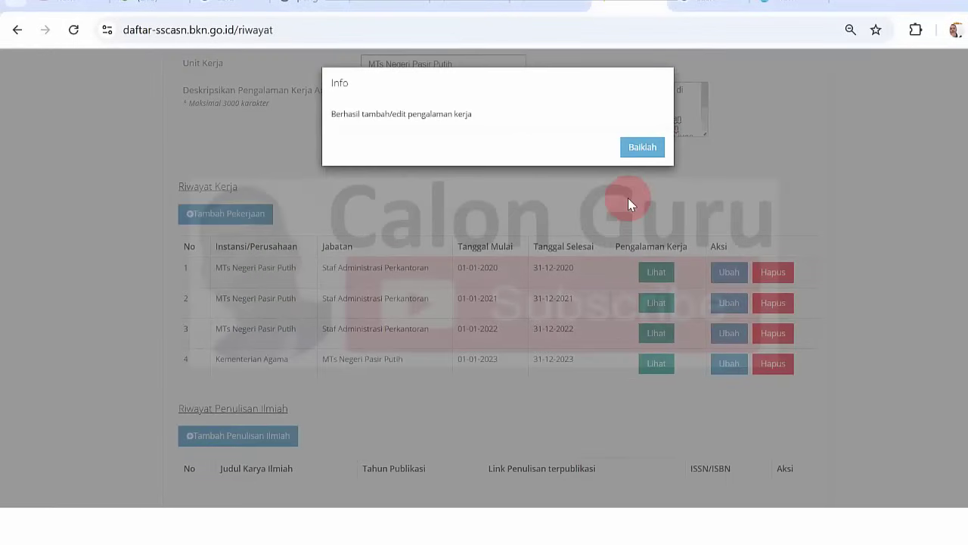
click(640, 149)
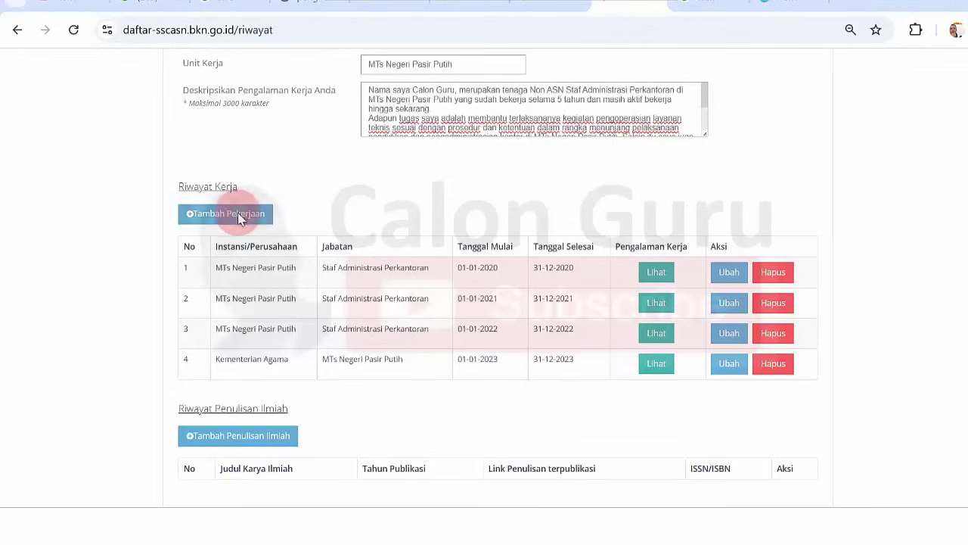
Start a fifth work entry with Instansi Pemerintah and Kementerian Agama.
click(241, 218)
click(583, 117)
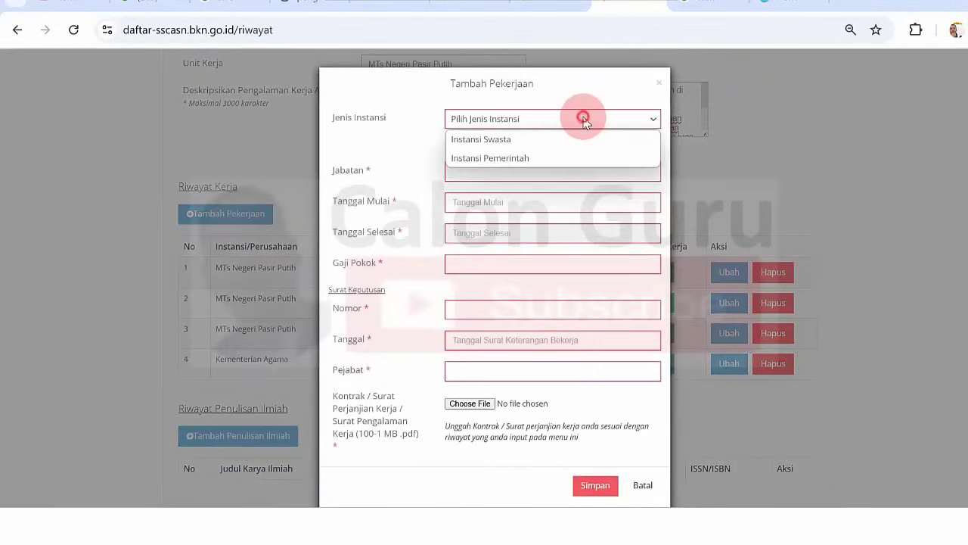
click(548, 158)
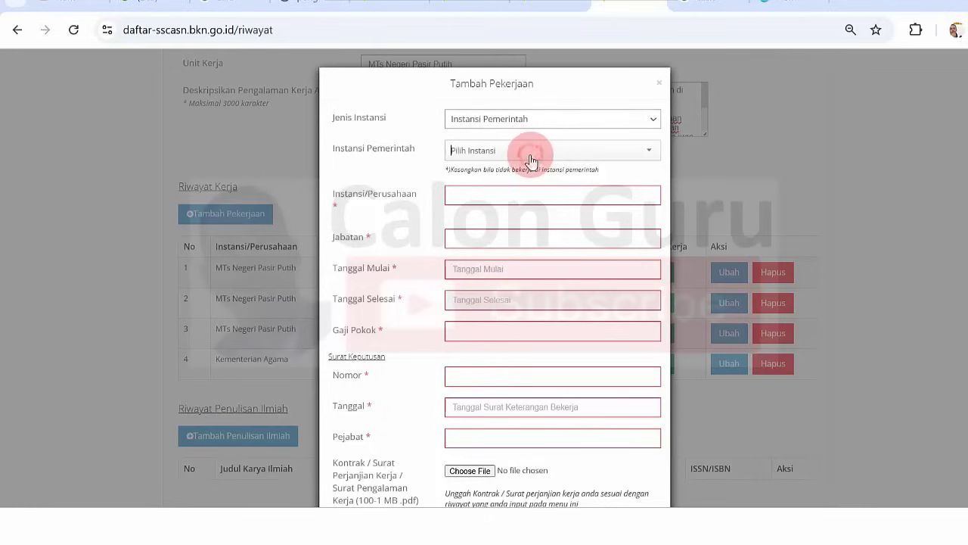
click(531, 160)
text(agama)
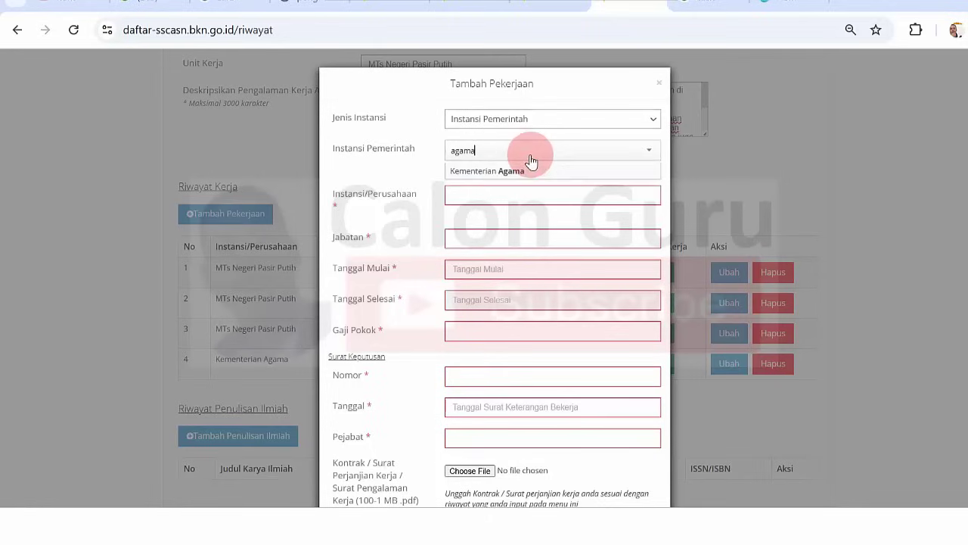
click(530, 170)
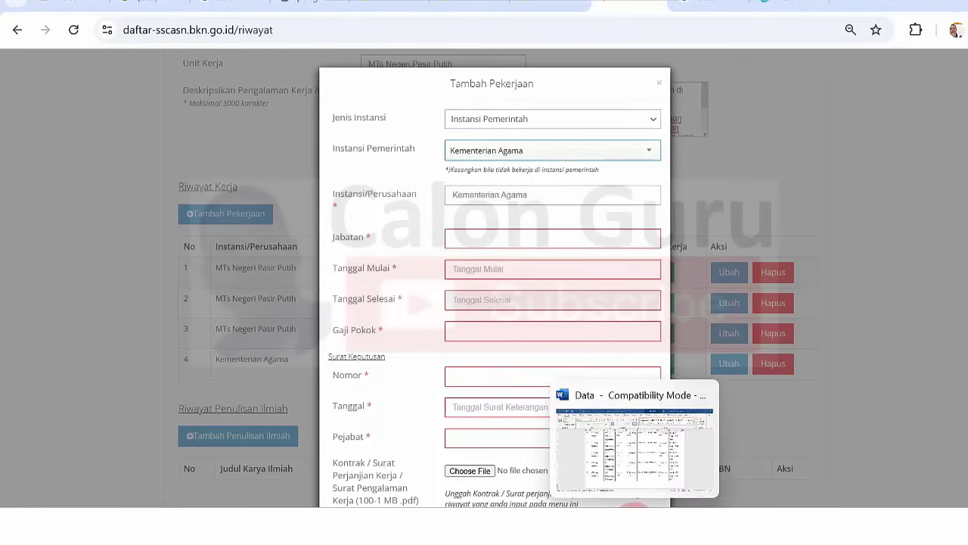
Replace the institution name with MTs Negeri Pasir Putih copied from row 5 in Word.
click(634, 446)
click(277, 373)
drag(224, 390, 266, 408)
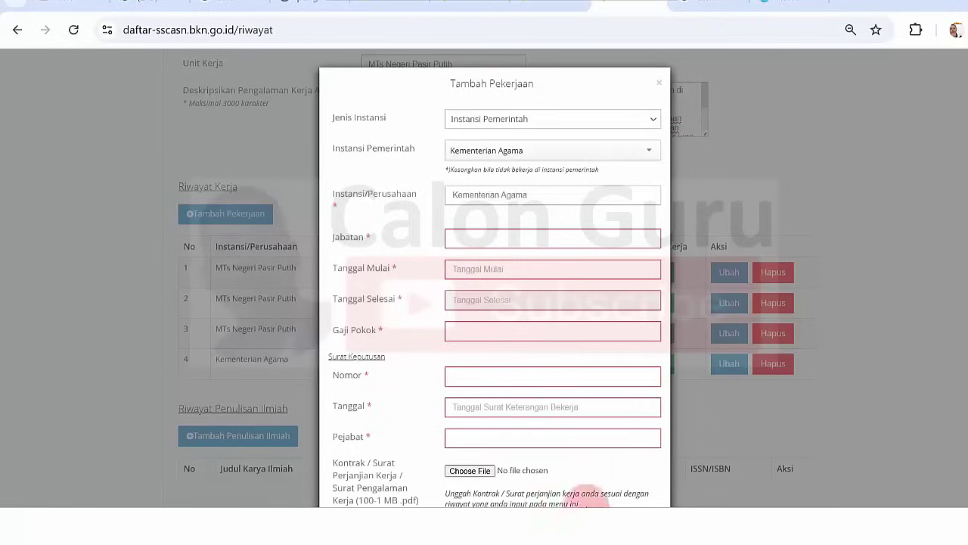
click(593, 500)
triple_click(508, 196)
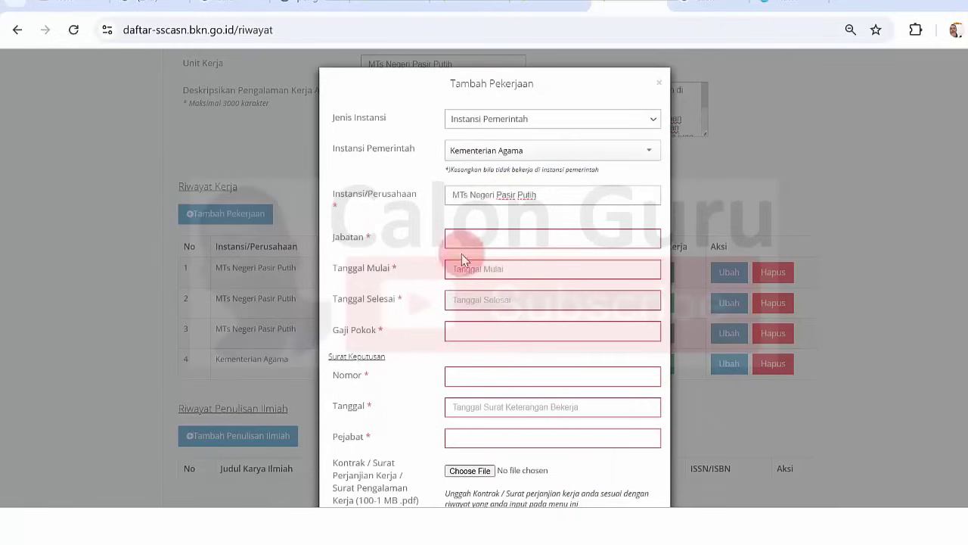
Enter Jabatan 'Staf Administrasi Perkantoran' copied from row 5 in Word.
click(629, 503)
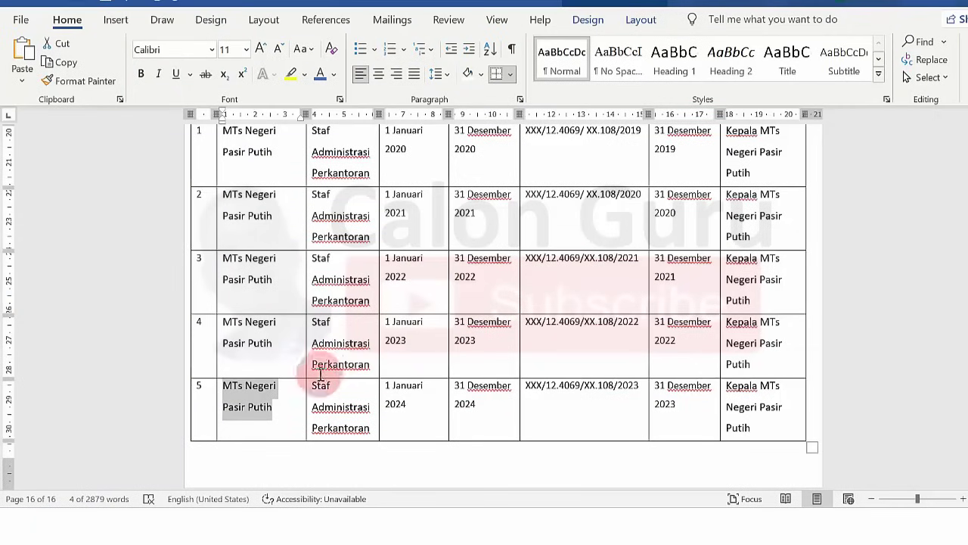
drag(312, 385, 364, 425)
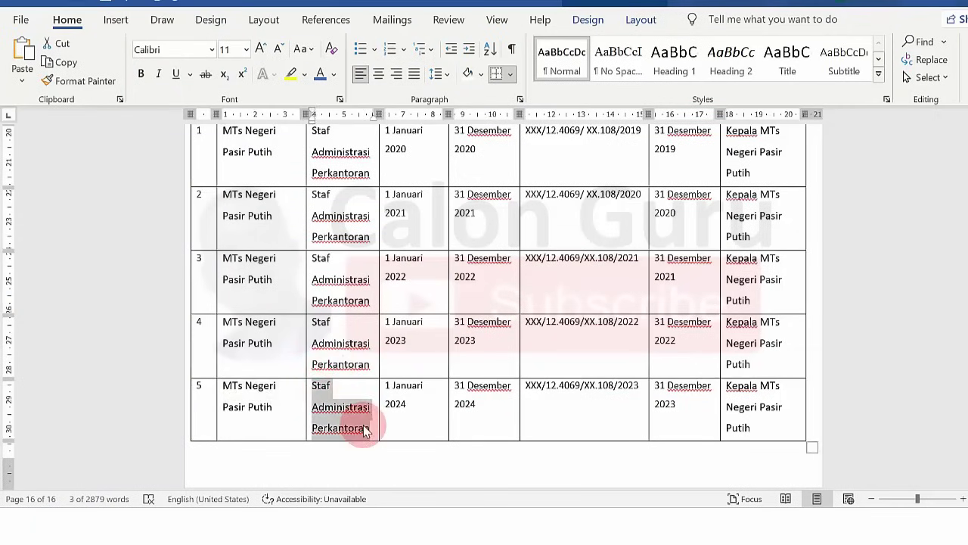
click(599, 503)
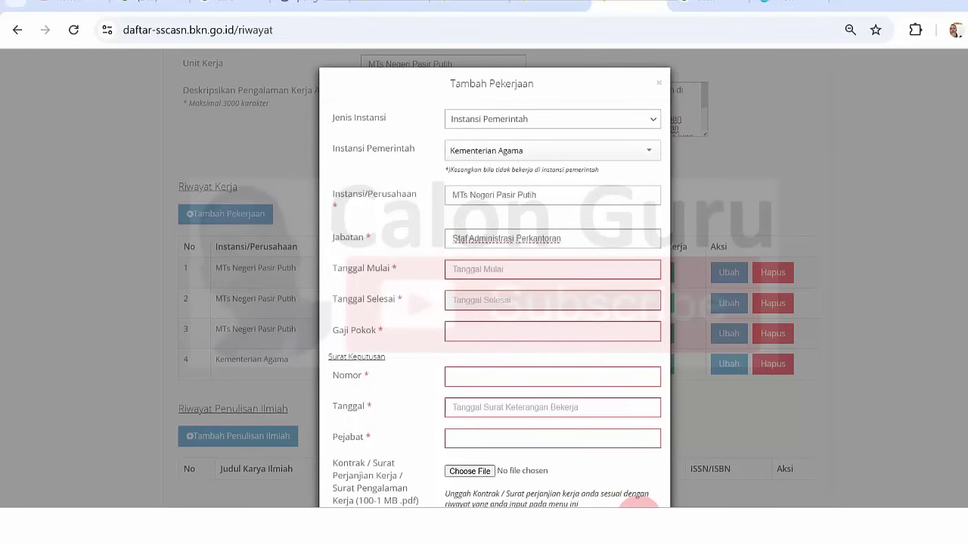
click(638, 506)
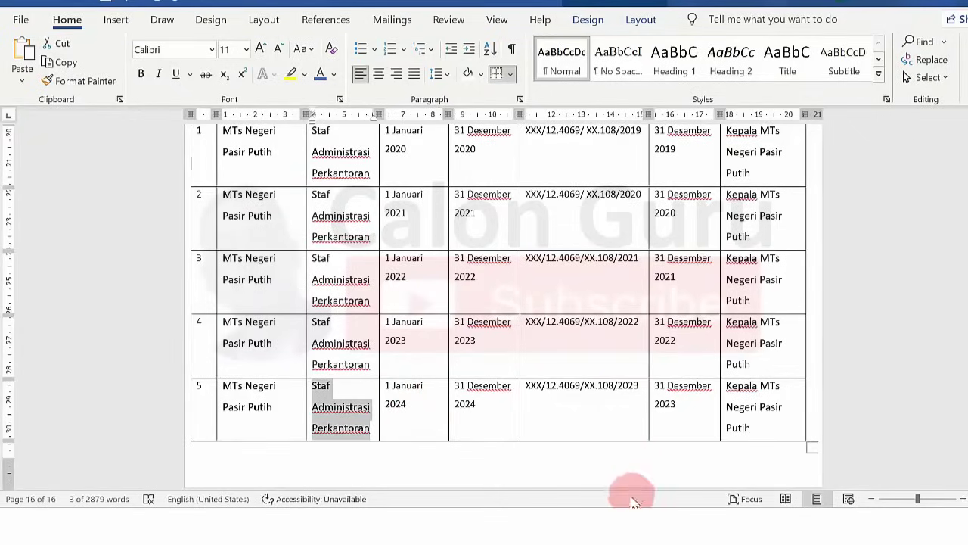
click(605, 505)
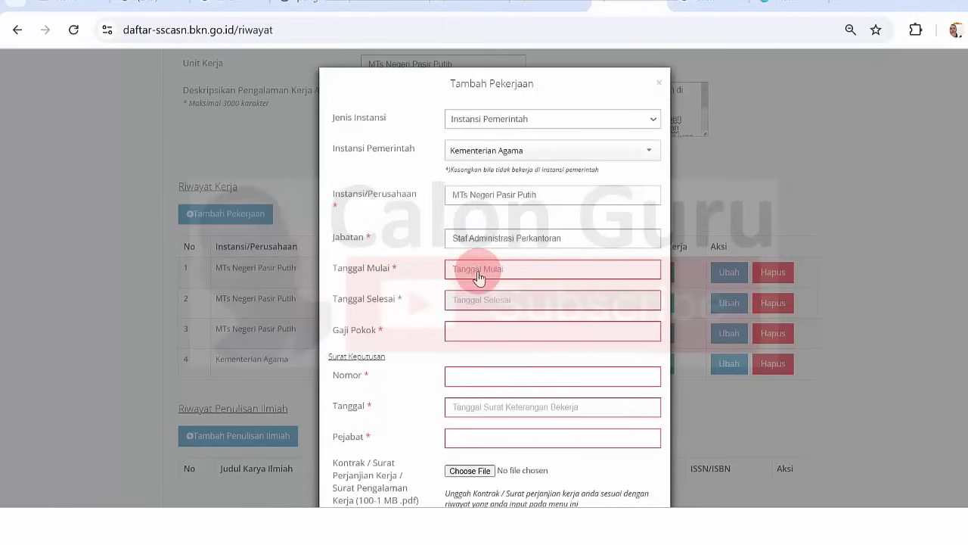
Set the period from 31-01-2024 to 31-12-2024.
click(477, 272)
click(458, 313)
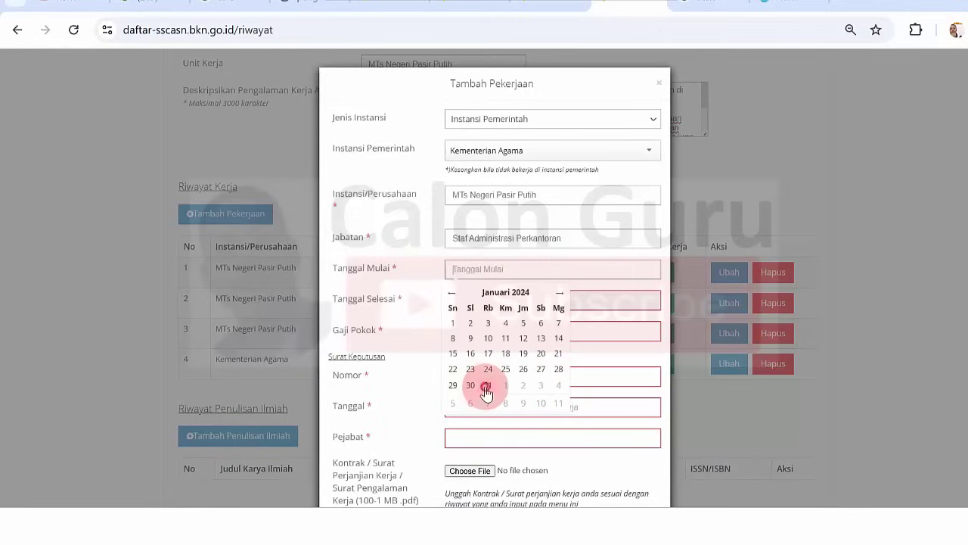
click(486, 386)
click(483, 301)
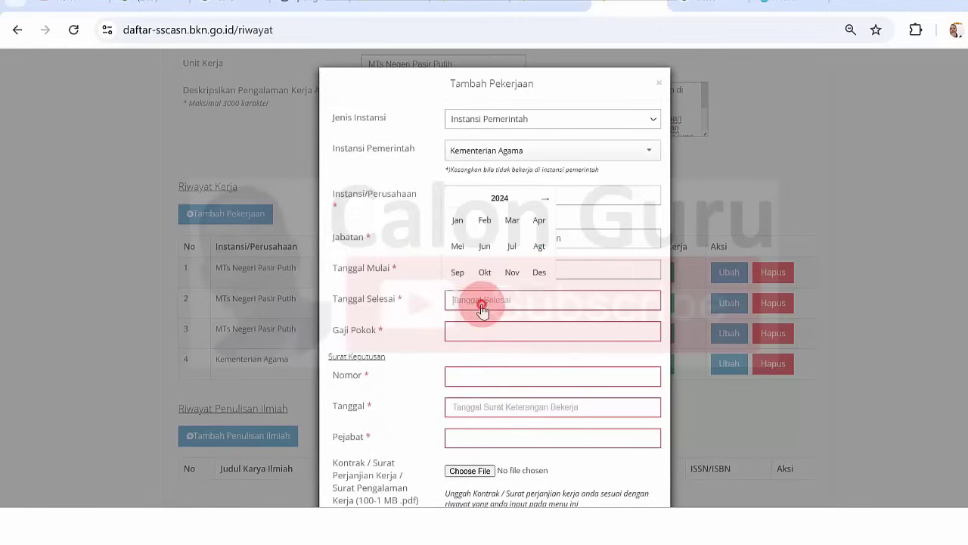
click(539, 277)
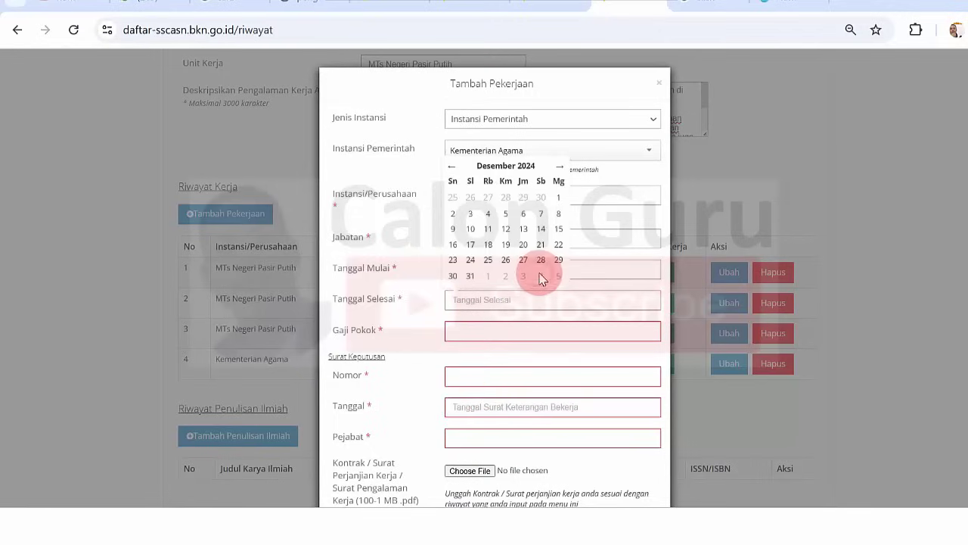
click(469, 277)
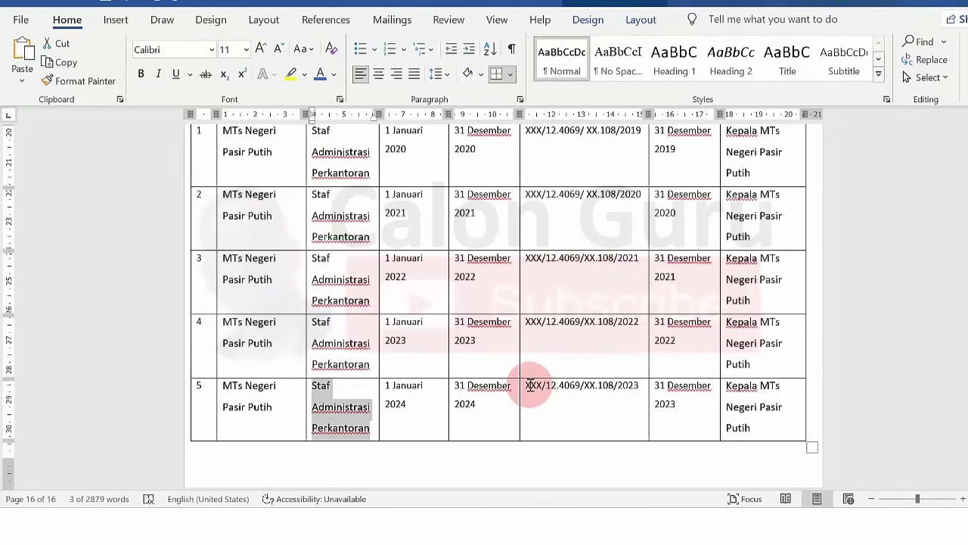
Paste the row-5 SK number from Word and set the SK date to 31-12-2023.
drag(529, 385, 636, 389)
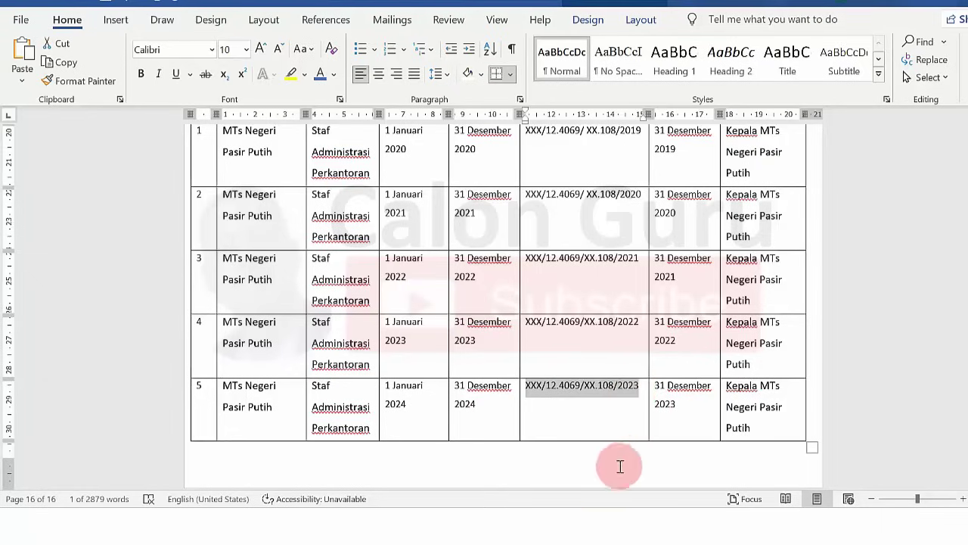
key(alt+Tab)
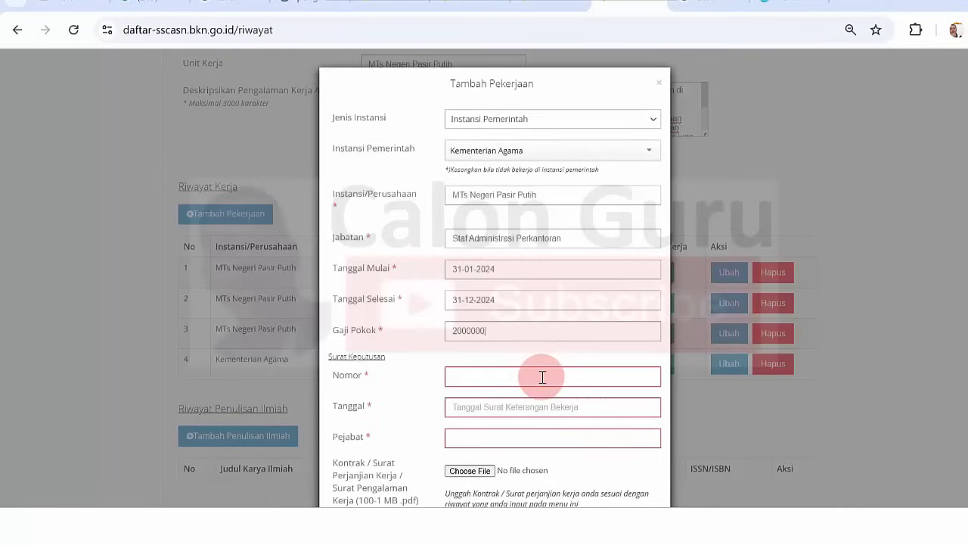
click(571, 408)
key(alt+Tab)
click(670, 404)
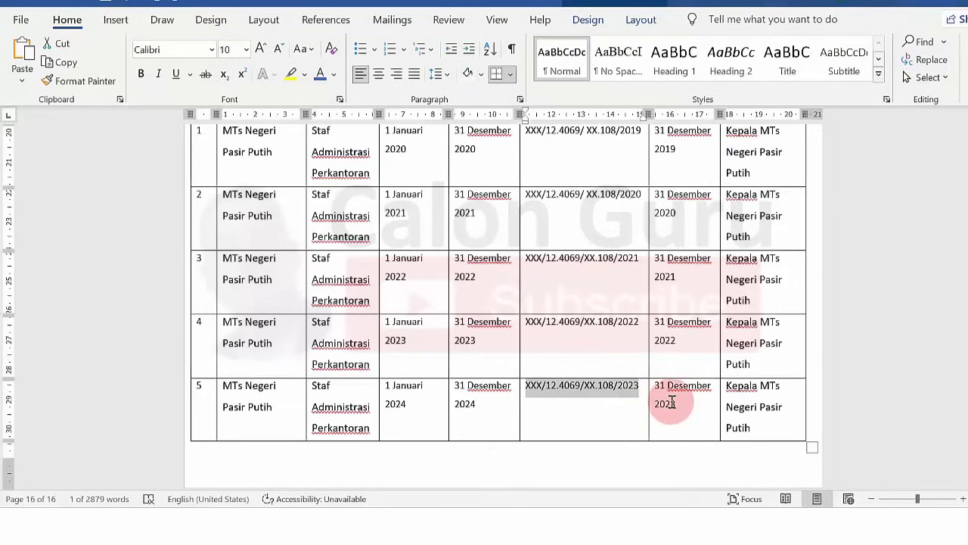
key(alt+Tab)
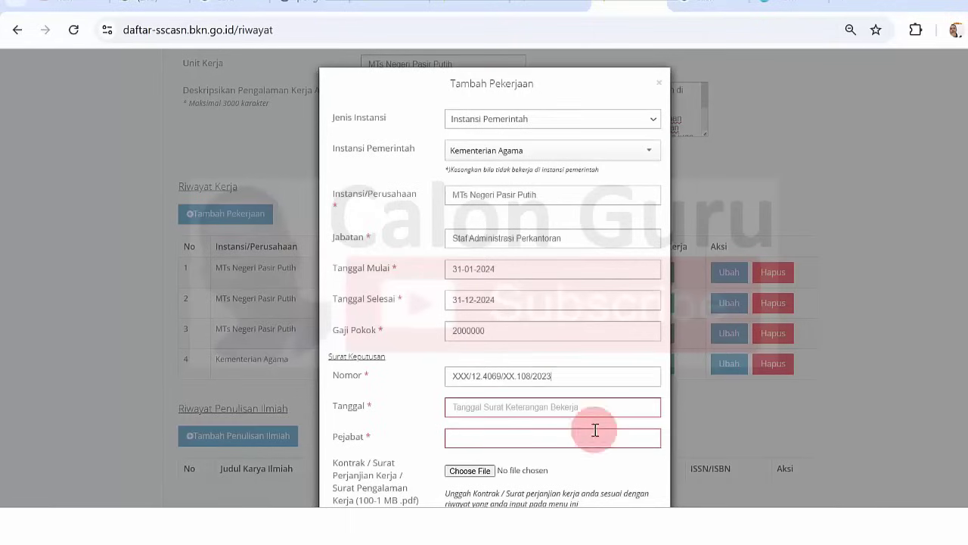
click(568, 409)
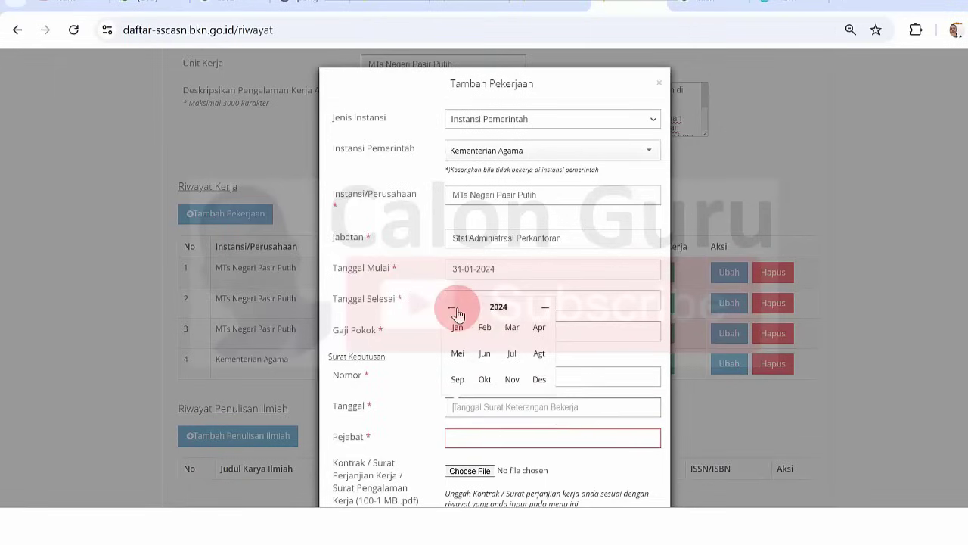
click(538, 379)
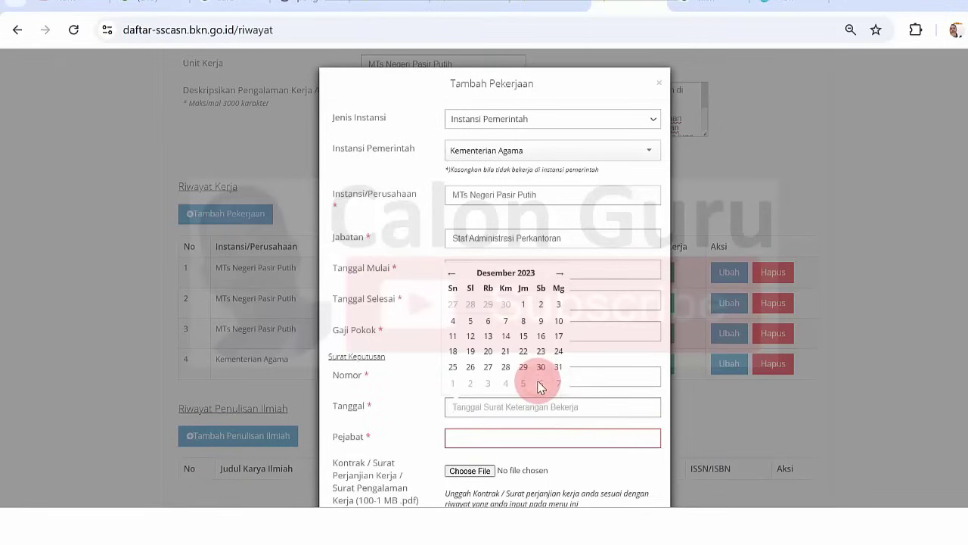
click(558, 369)
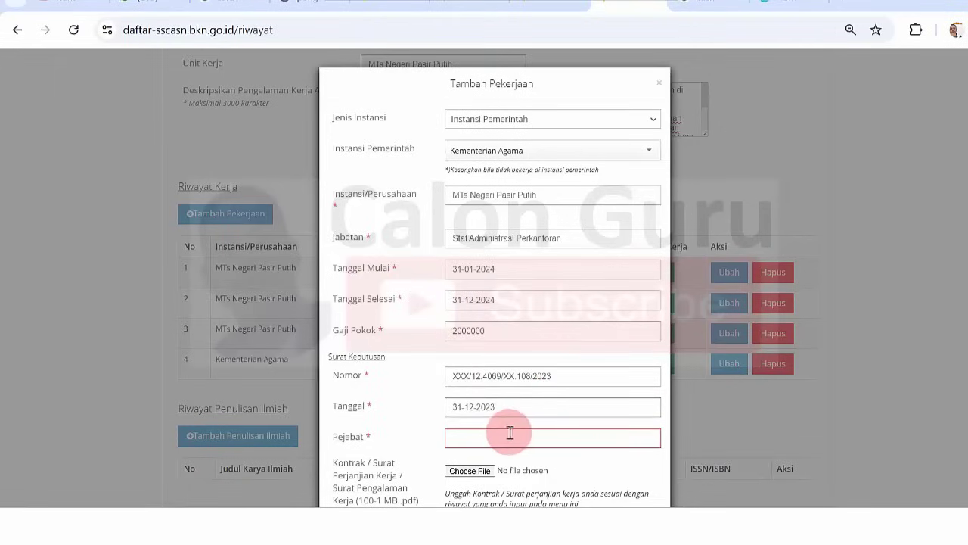
Fill the issuing official with Kepala MTs Negeri Pasir Putih from row 5.
mouse_move(636, 515)
click(634, 446)
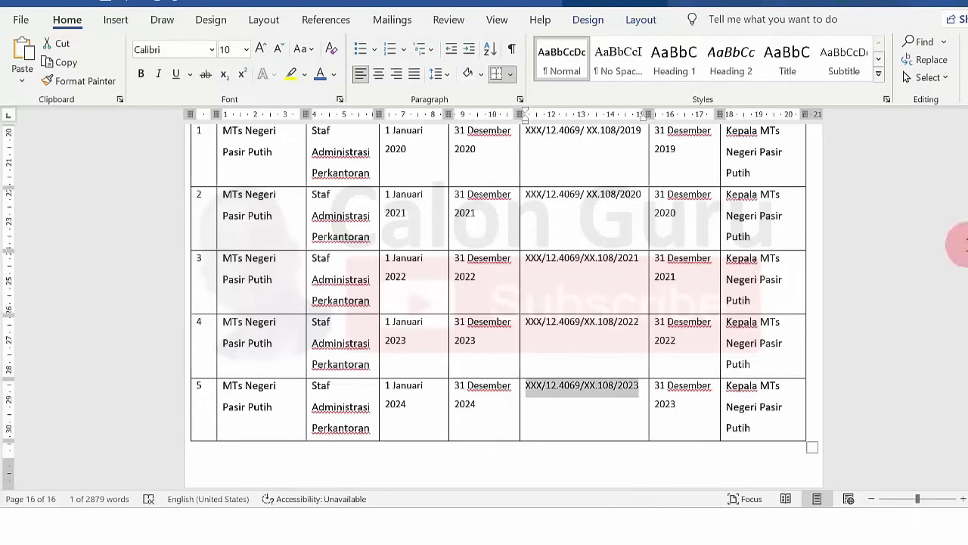
drag(728, 388, 750, 428)
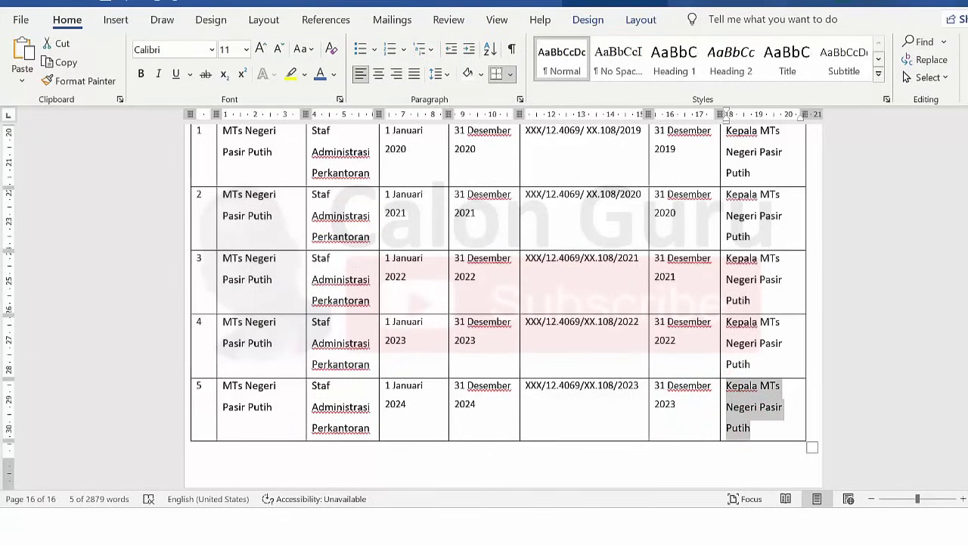
key(alt+Tab)
click(511, 438)
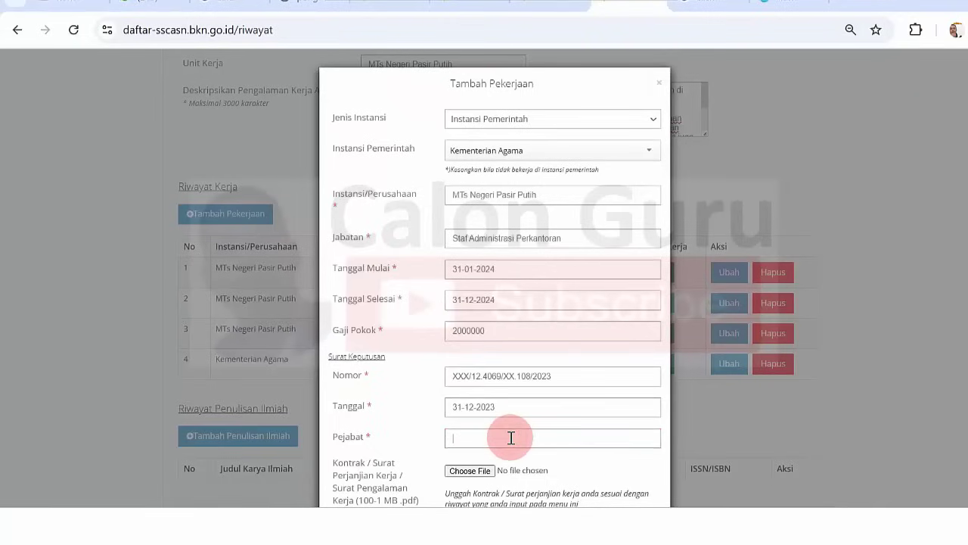
Attach SK 2024.pdf, save the 2024 entry and dismiss the success message.
click(488, 473)
click(249, 256)
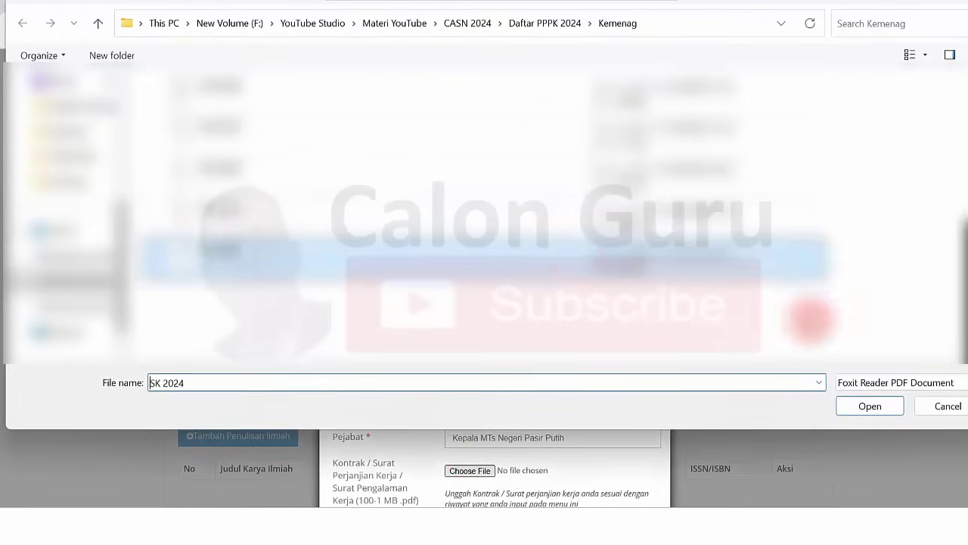
click(860, 405)
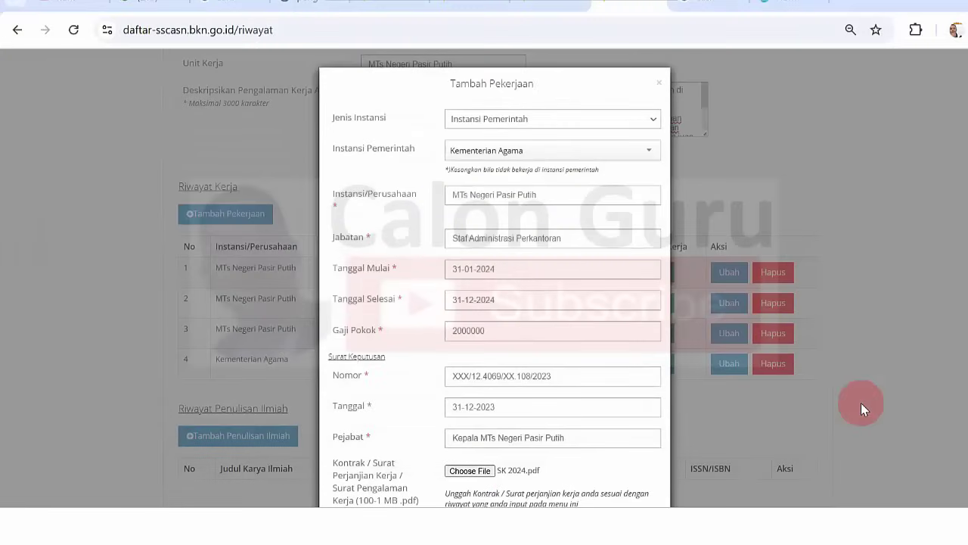
scroll(540, 303, down, 2)
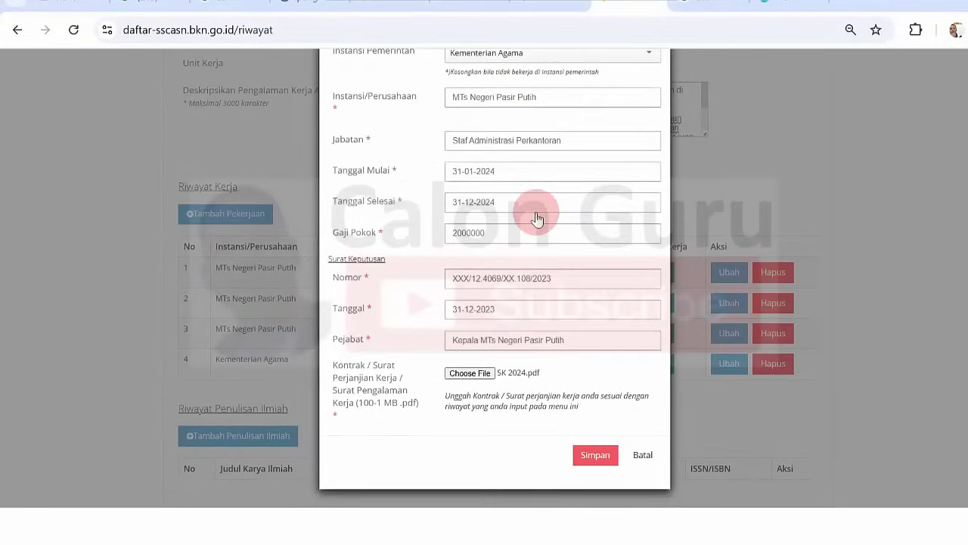
click(588, 452)
click(642, 147)
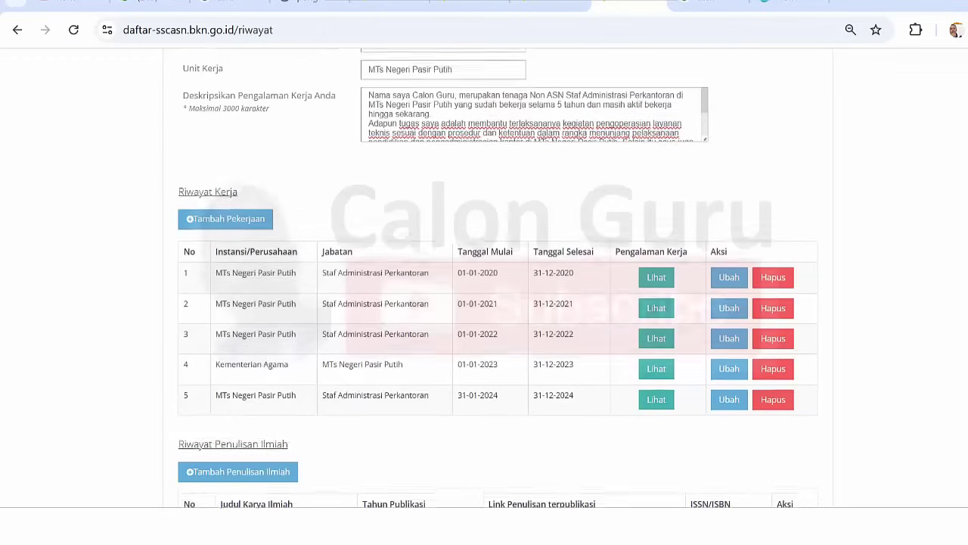
scroll(497, 278, up, 2)
scroll(497, 278, up, 1)
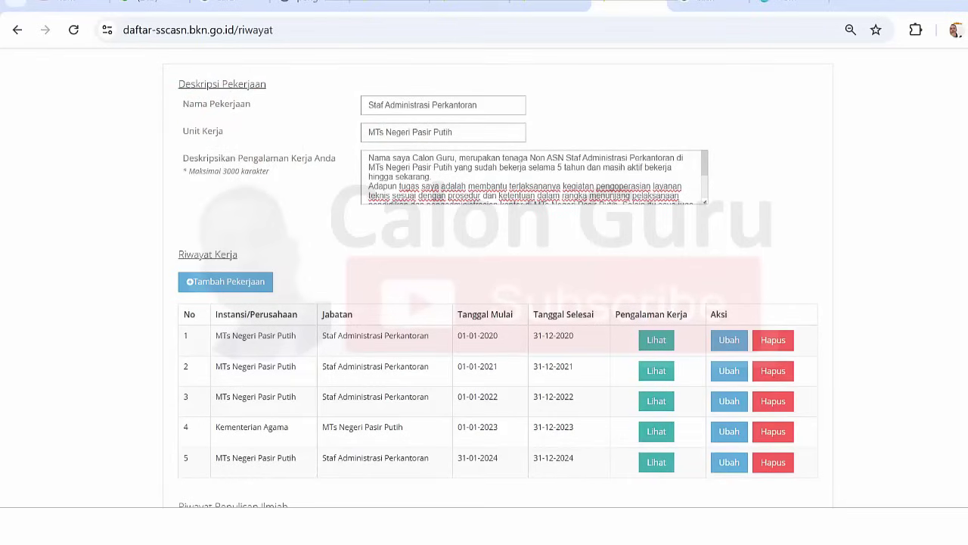
scroll(339, 265, down, 2)
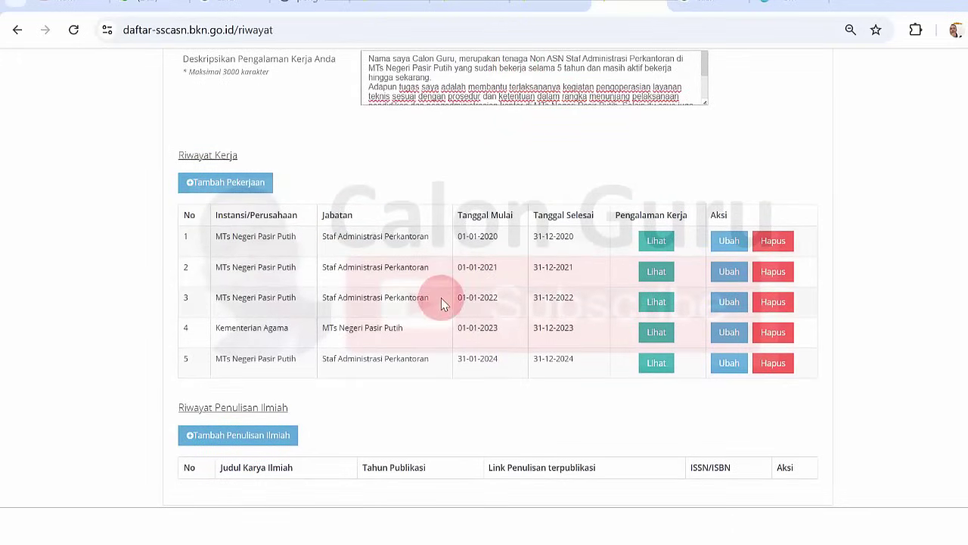
scroll(858, 307, up, 1)
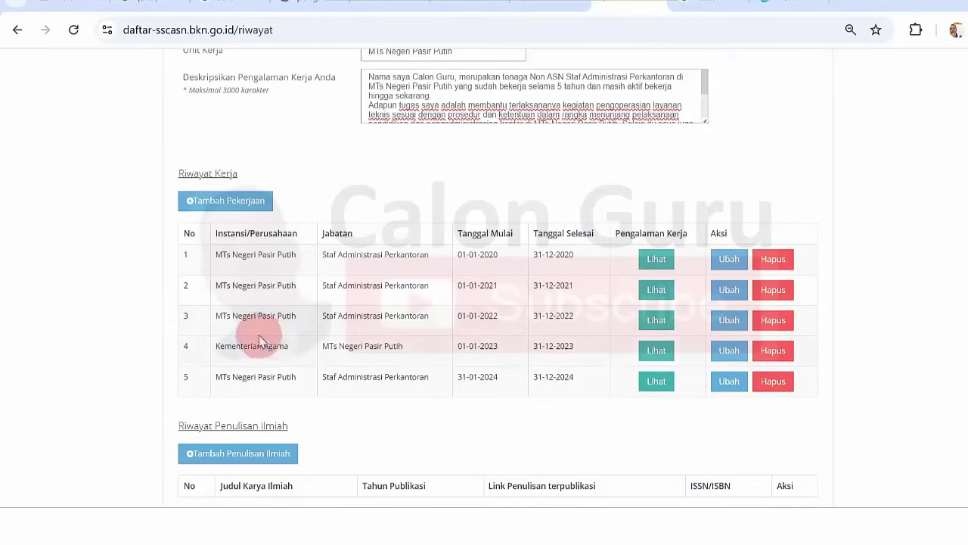
drag(217, 316, 287, 319)
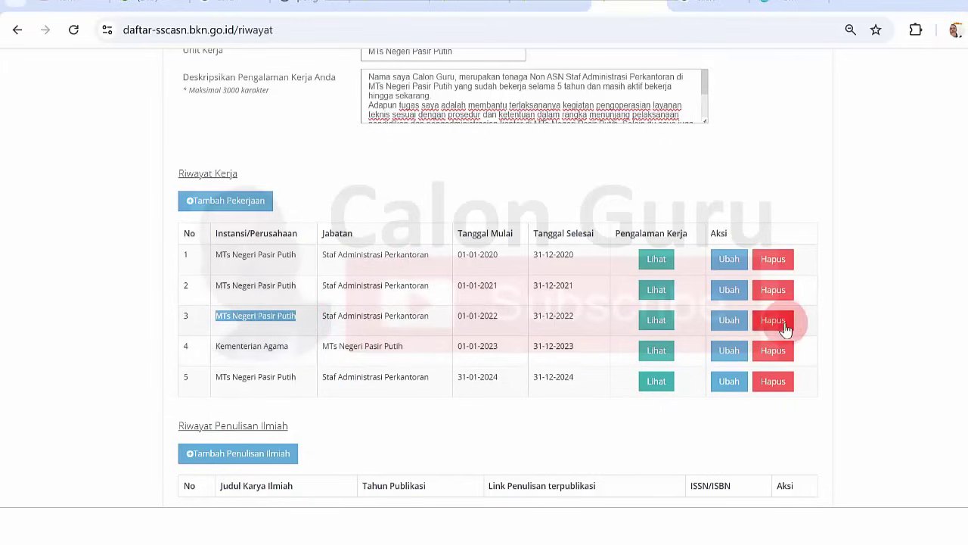
click(730, 351)
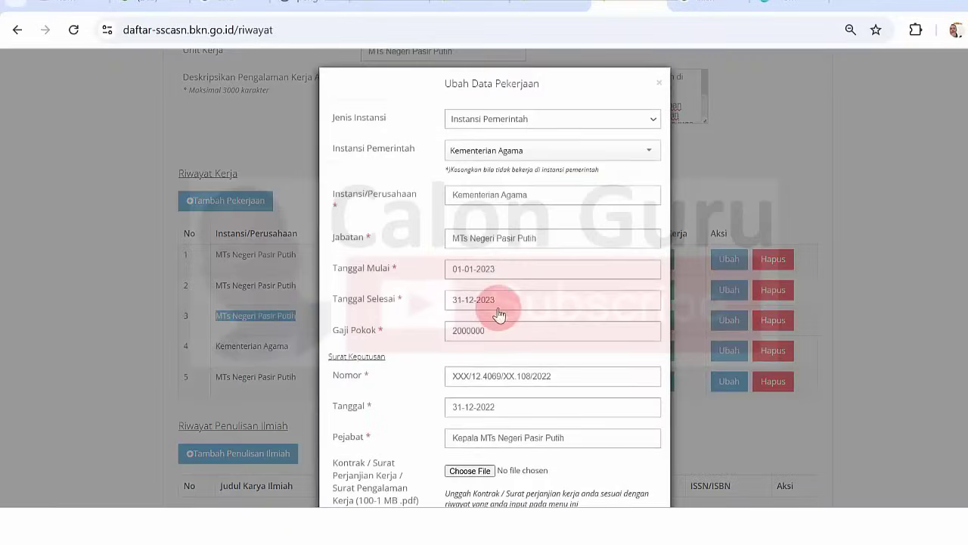
drag(546, 198, 367, 201)
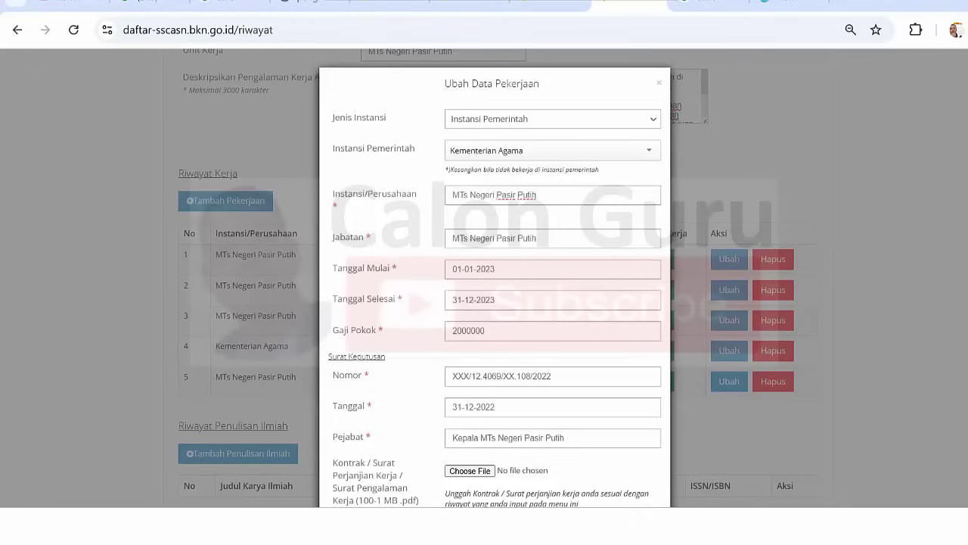
key(alt+Tab)
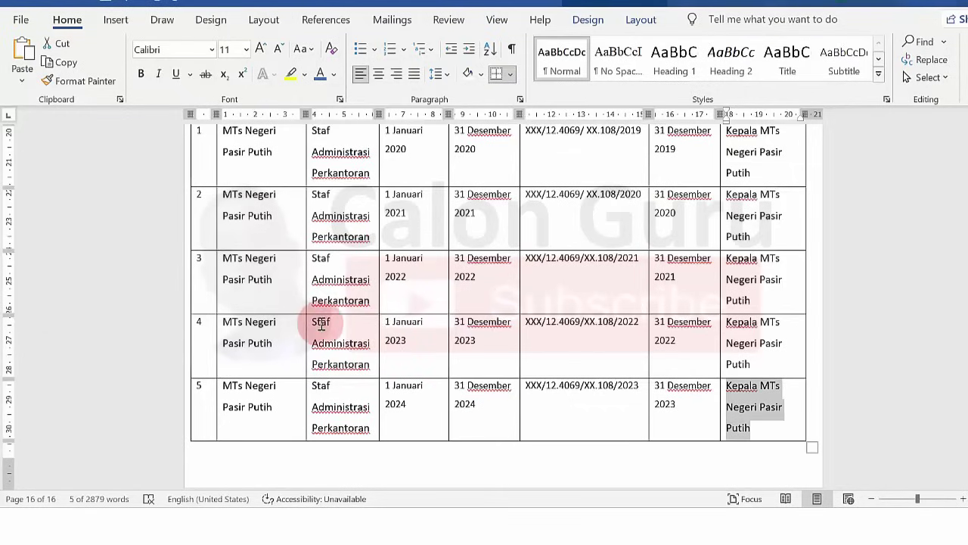
drag(312, 323, 368, 361)
key(ctrl+c)
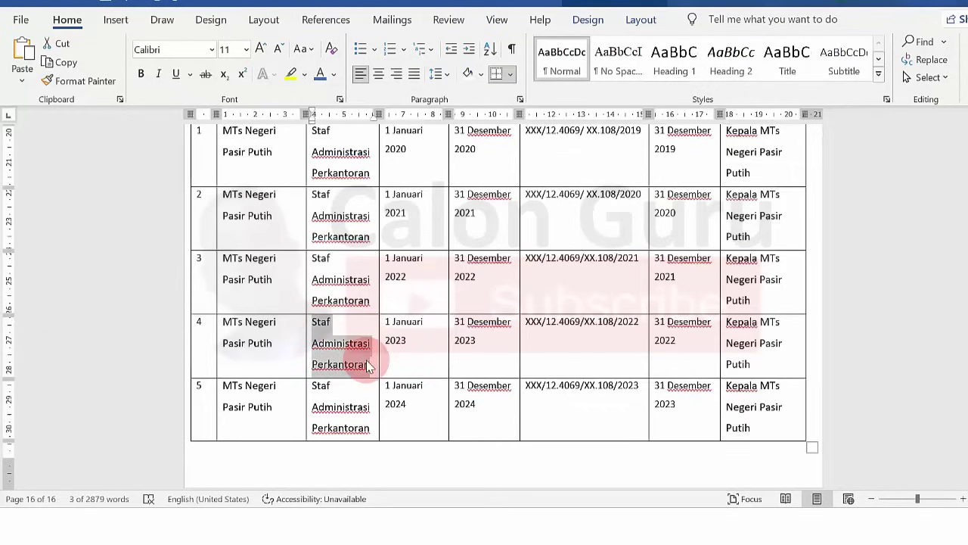
key(alt+Tab)
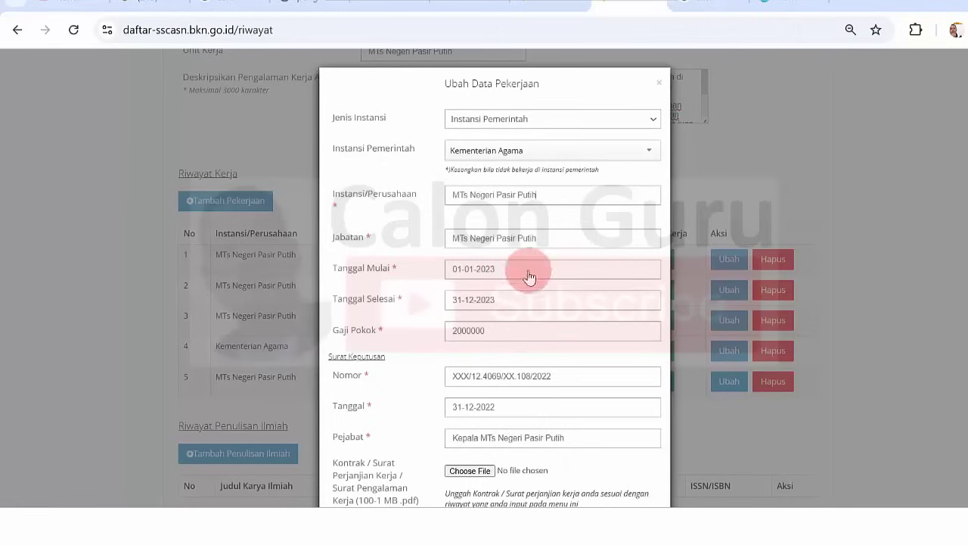
click(283, 250)
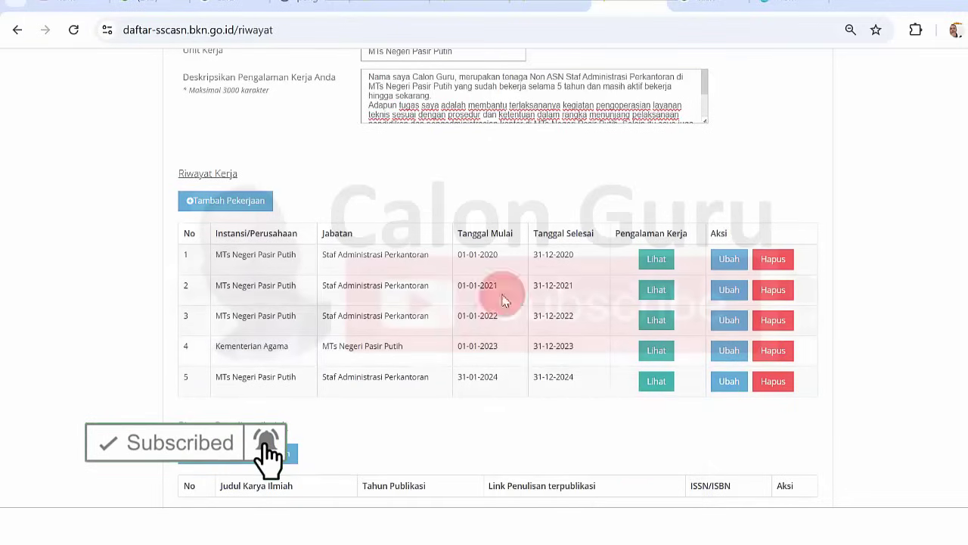
click(729, 351)
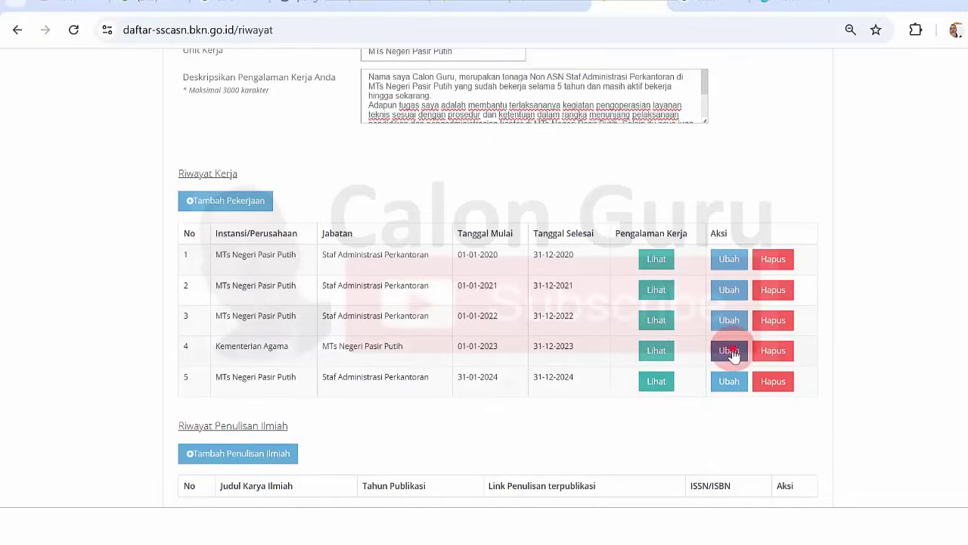
drag(549, 200, 340, 205)
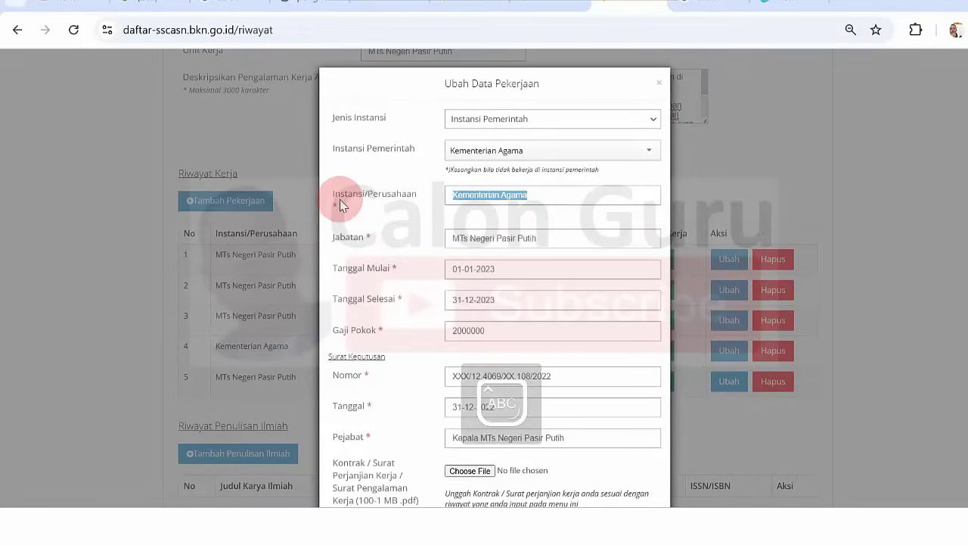
text(MTs Negeri)
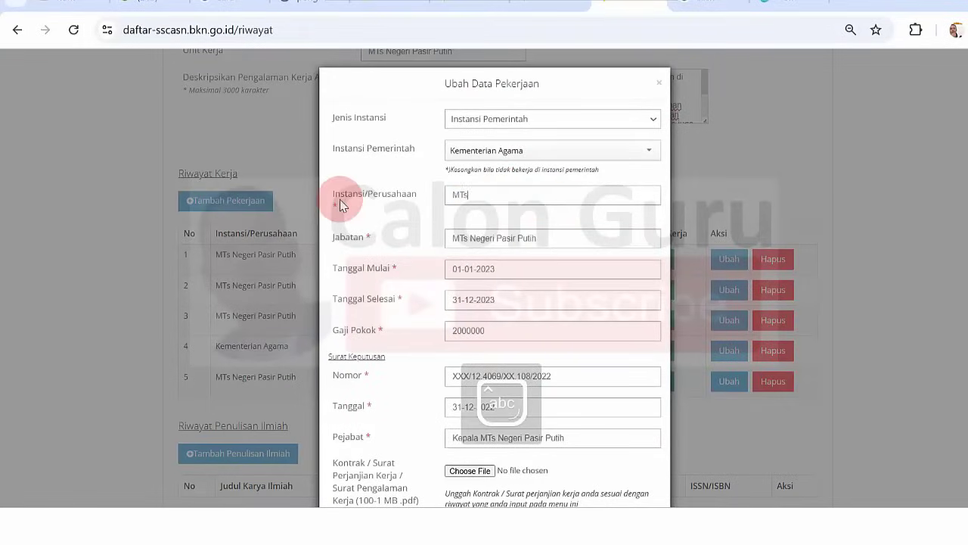
text( Pasir Pulih)
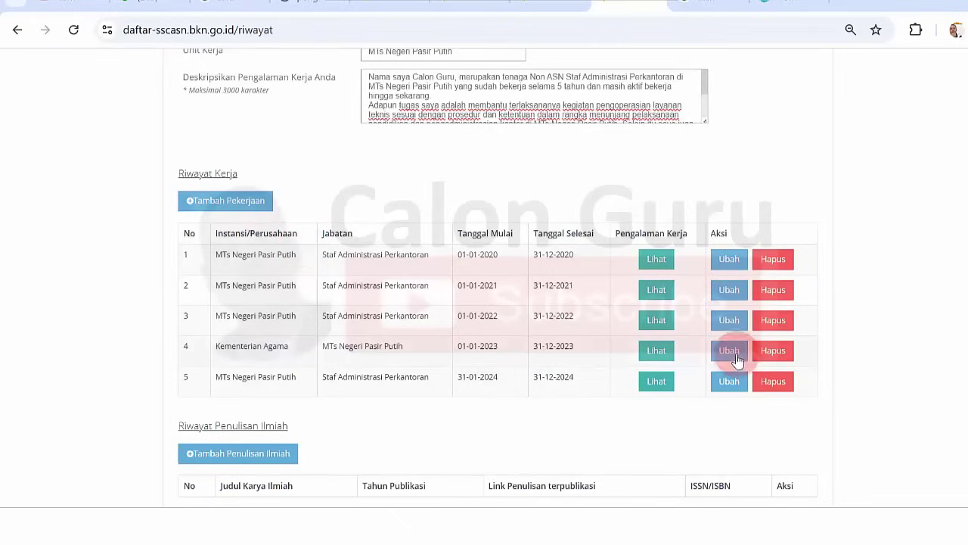
In row 4's edit form, replace Kementerian Agama with 'MTs Negeri Pasir Putih' as the institution.
click(729, 350)
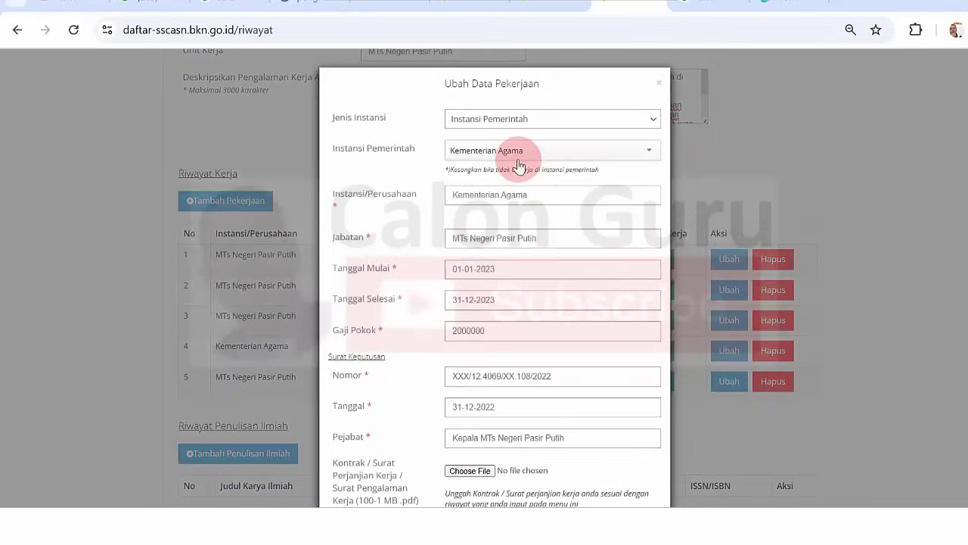
drag(546, 193, 393, 195)
key(Caps_Lock)
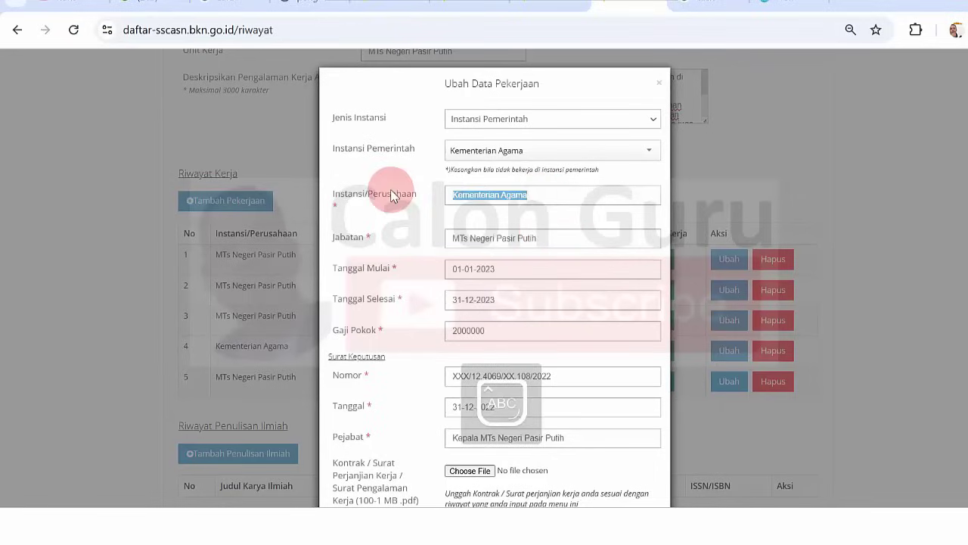
text(MTS)
key(BackSpace)
key(Caps_Lock)
text(s Neger)
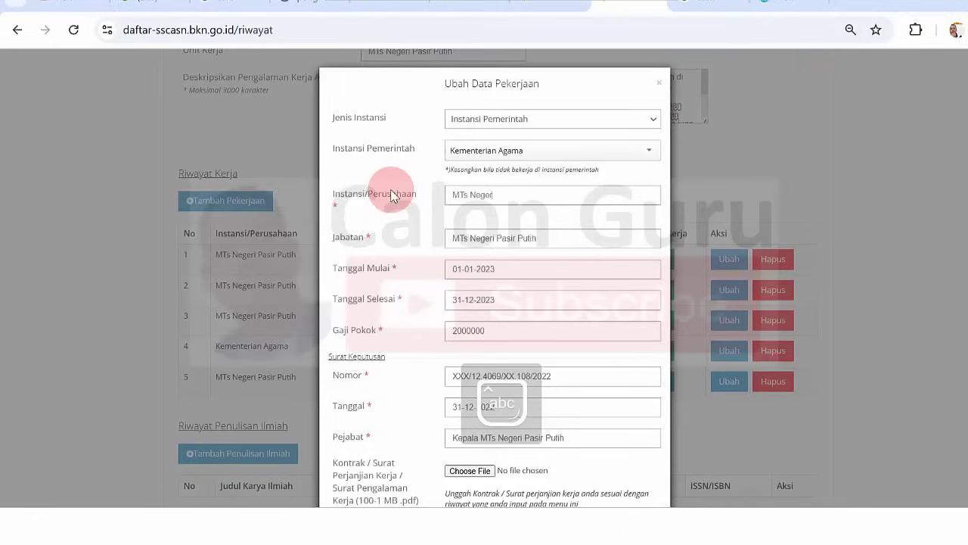
text(i Pasir)
key(Caps_Lock)
text(P)
key(Caps_Lock)
text(utih)
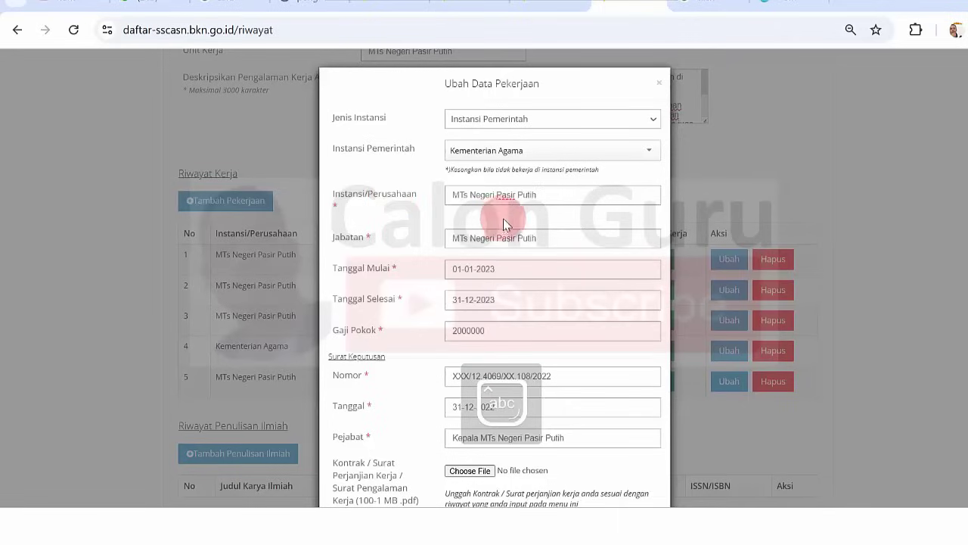
Replace the Jabatan value with 'Staf Administrasi Perkantoran' copied from the Word document.
drag(554, 238, 361, 240)
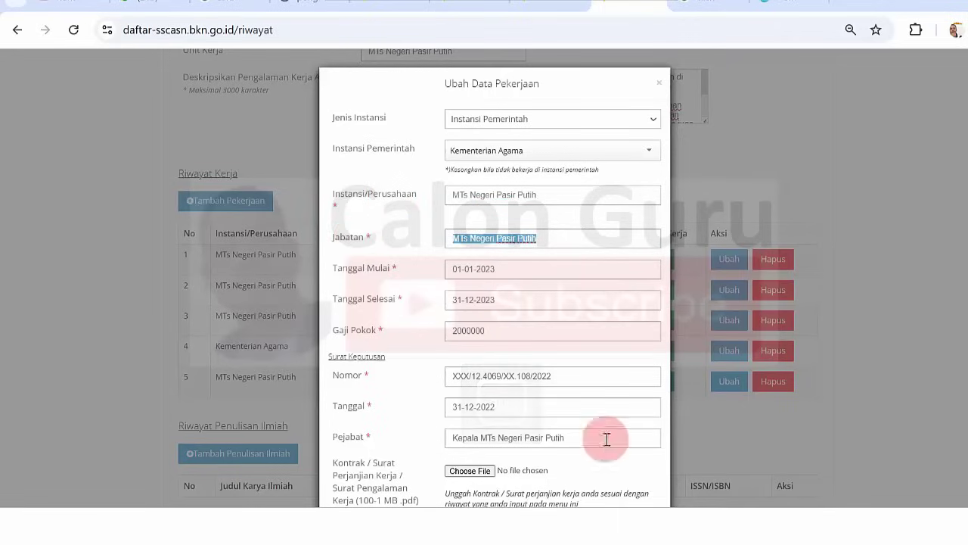
key(alt+Tab)
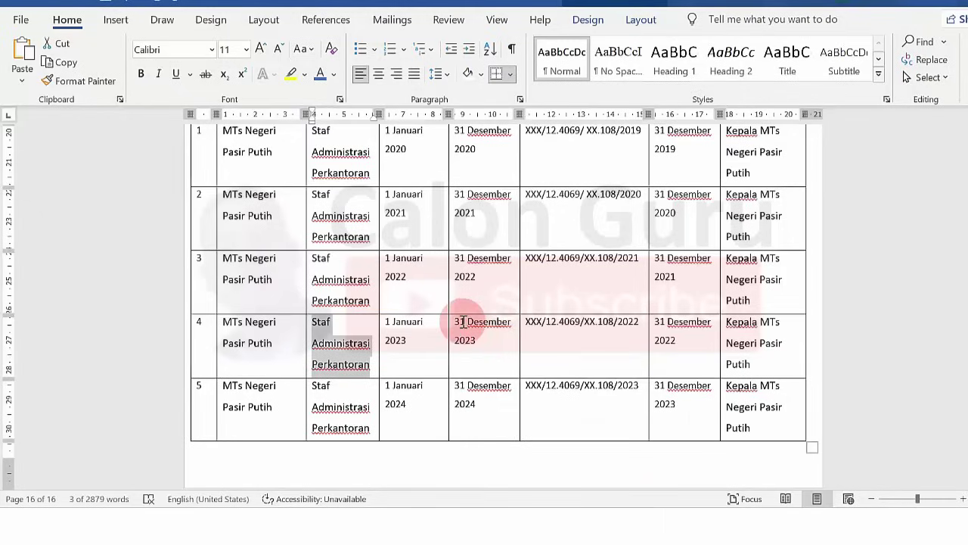
click(609, 506)
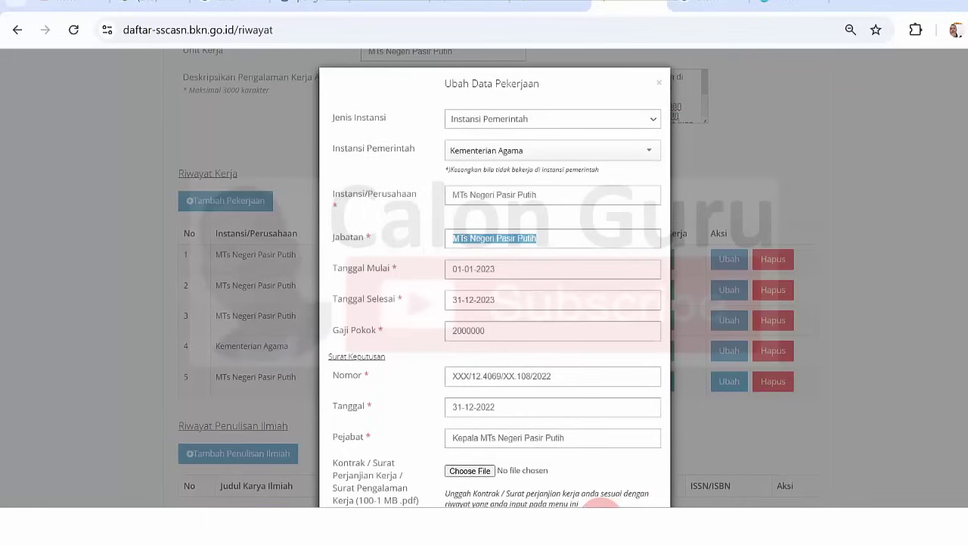
key(ctrl+v)
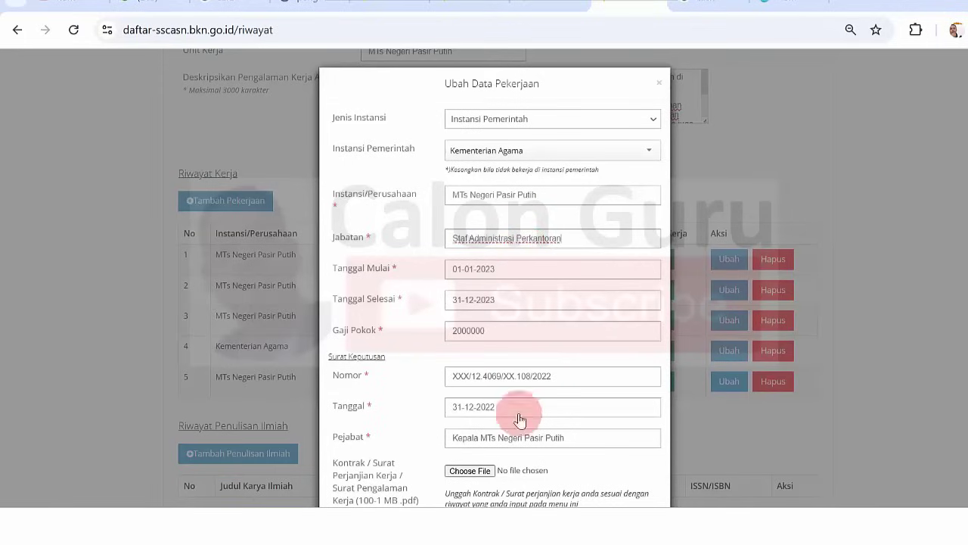
Attach SK 2023.pdf, save the row 4 entry, and dismiss the success notice.
click(476, 471)
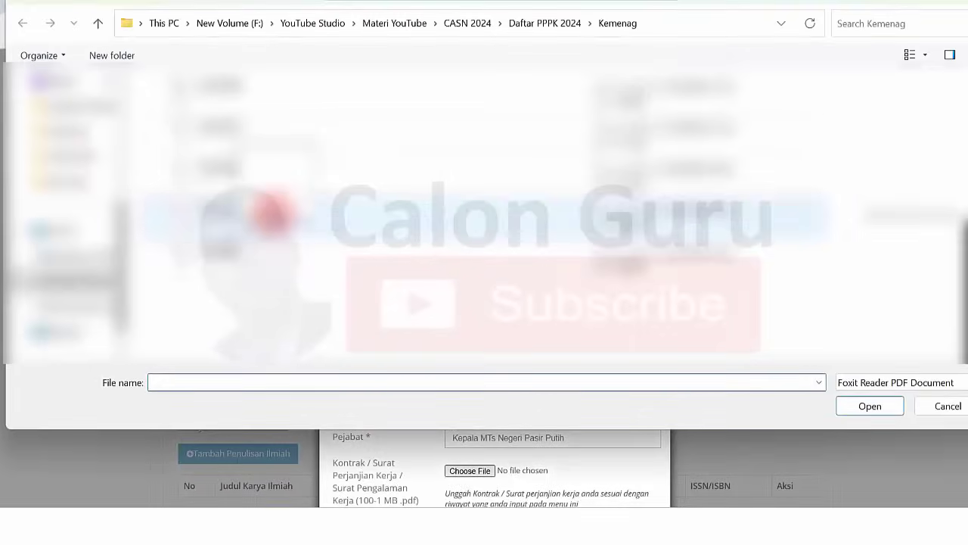
click(825, 215)
click(857, 402)
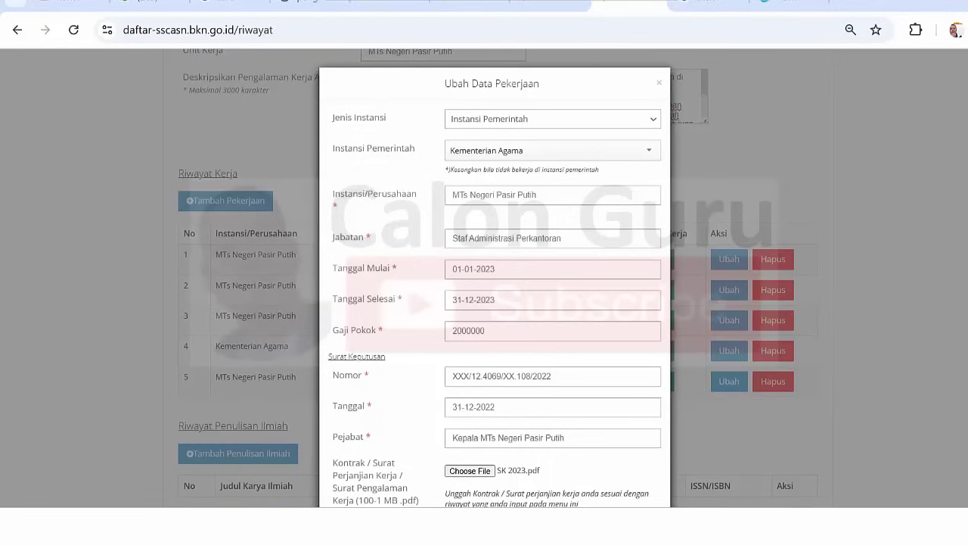
scroll(495, 279, down, 1)
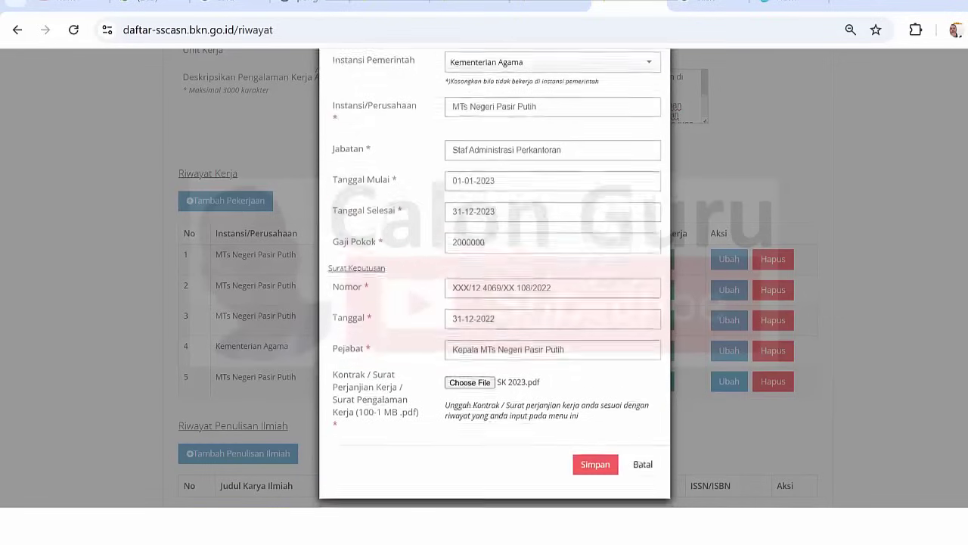
click(594, 455)
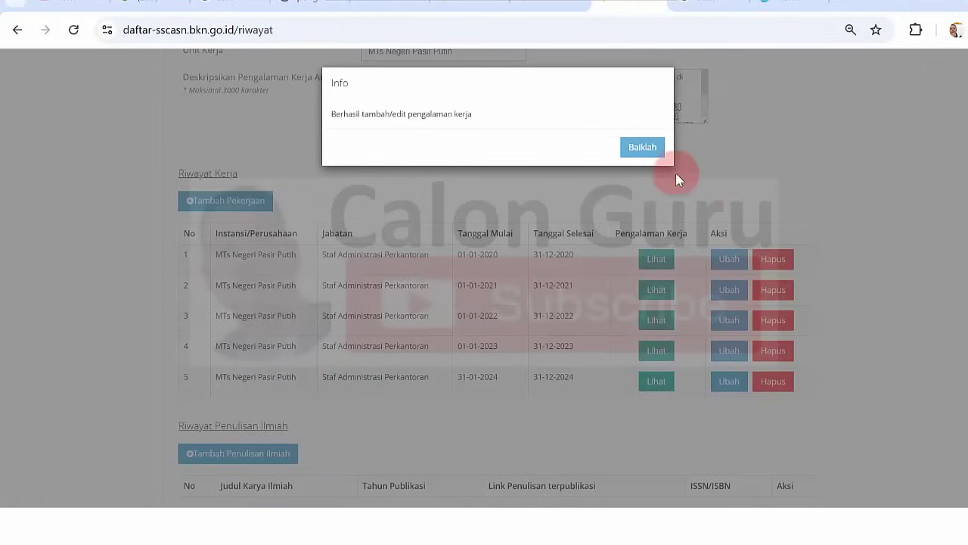
click(643, 148)
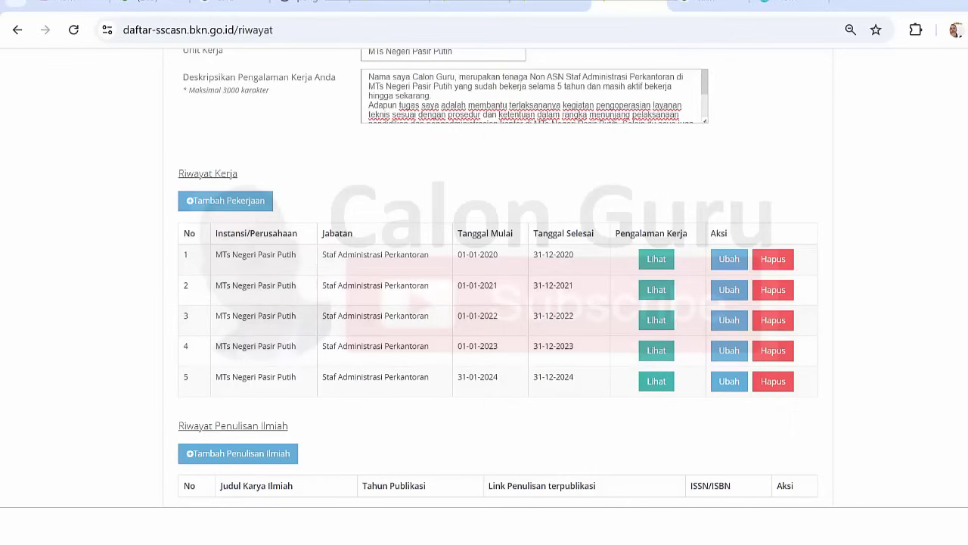
Scroll through the Riwayat Kerja table to check all five MTs Negeri Pasir Putih rows, 2020–2024.
scroll(498, 278, down, 1)
scroll(498, 279, up, 1)
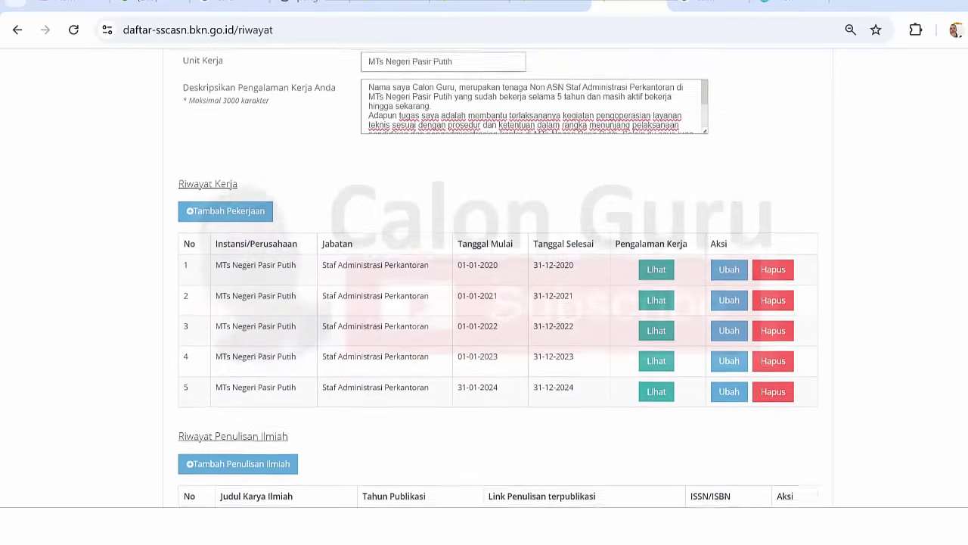
scroll(498, 278, up, 1)
scroll(498, 279, down, 3)
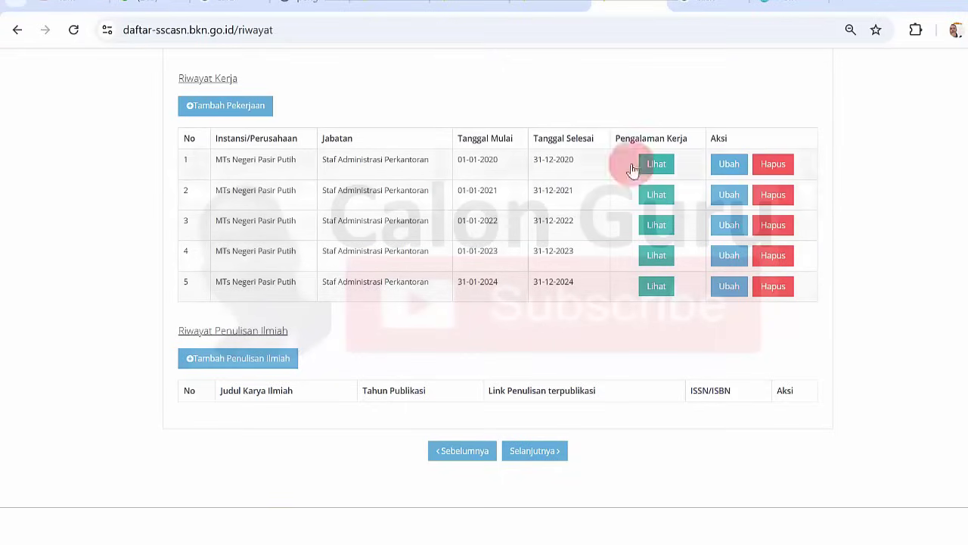
click(548, 451)
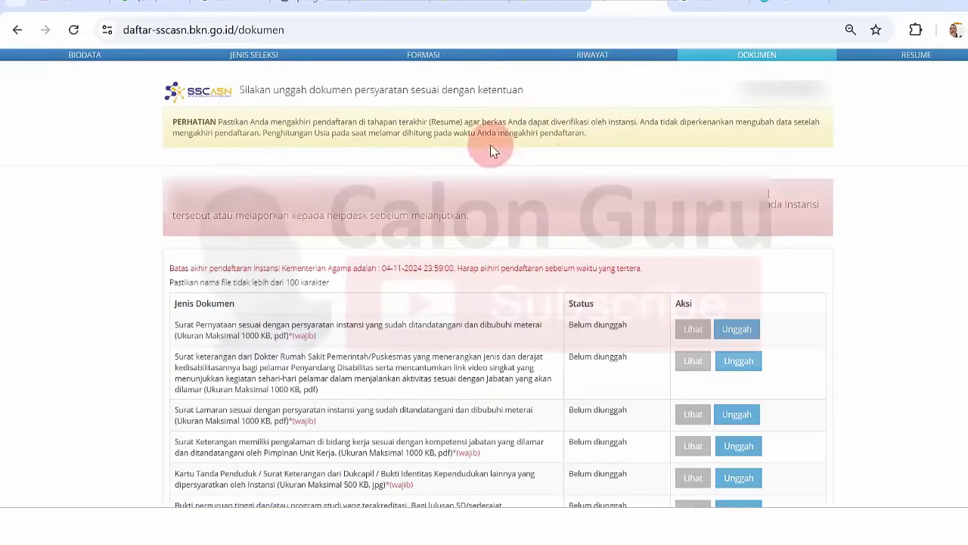
click(596, 56)
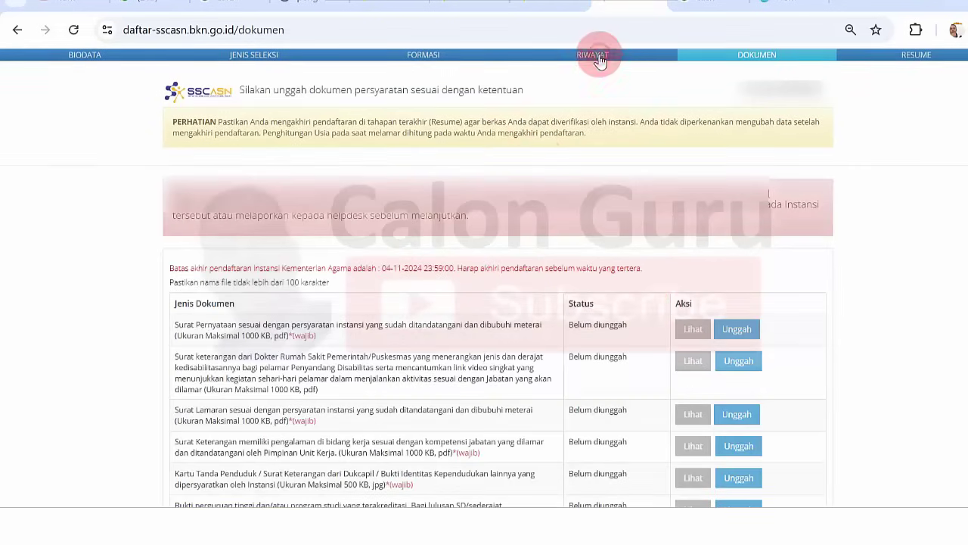